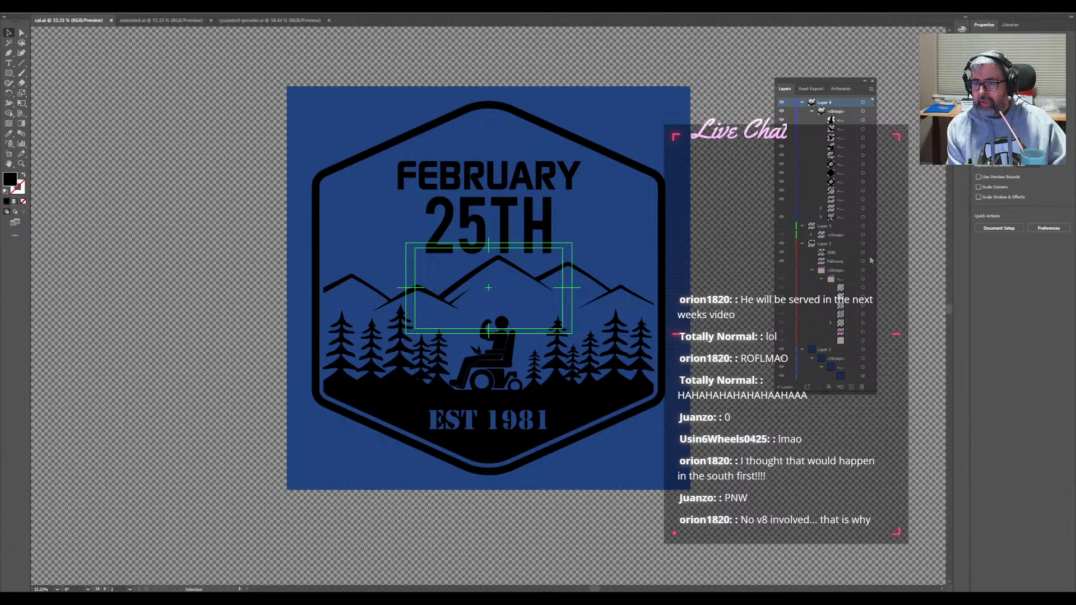
# - Collapse the group in Layer 2 and hide that layer, which holds the FEBRUARY 25TH text
pyautogui.click(811, 271)
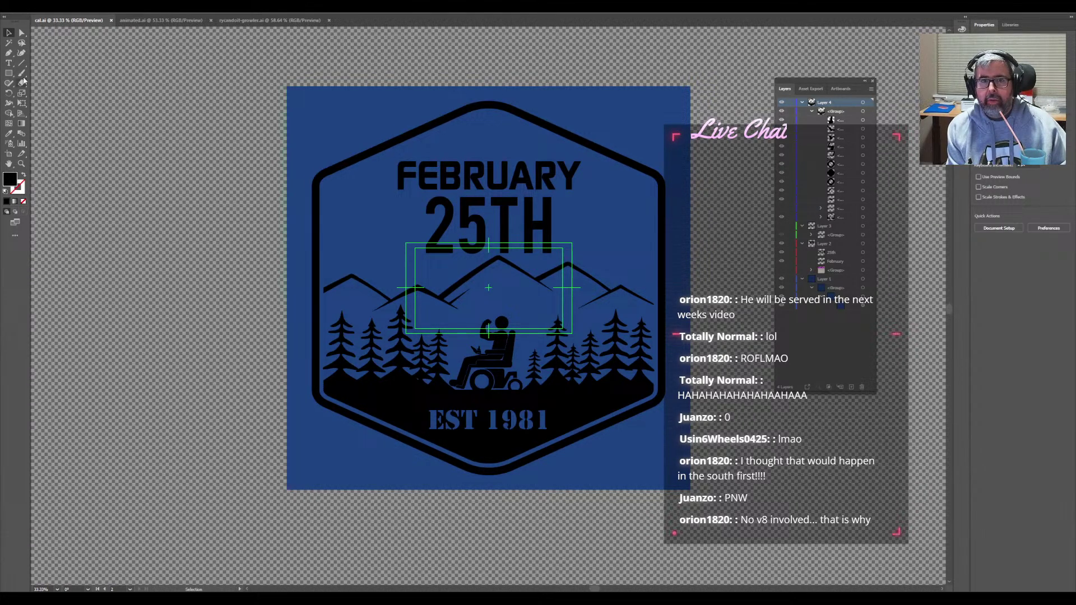
pyautogui.click(12, 64)
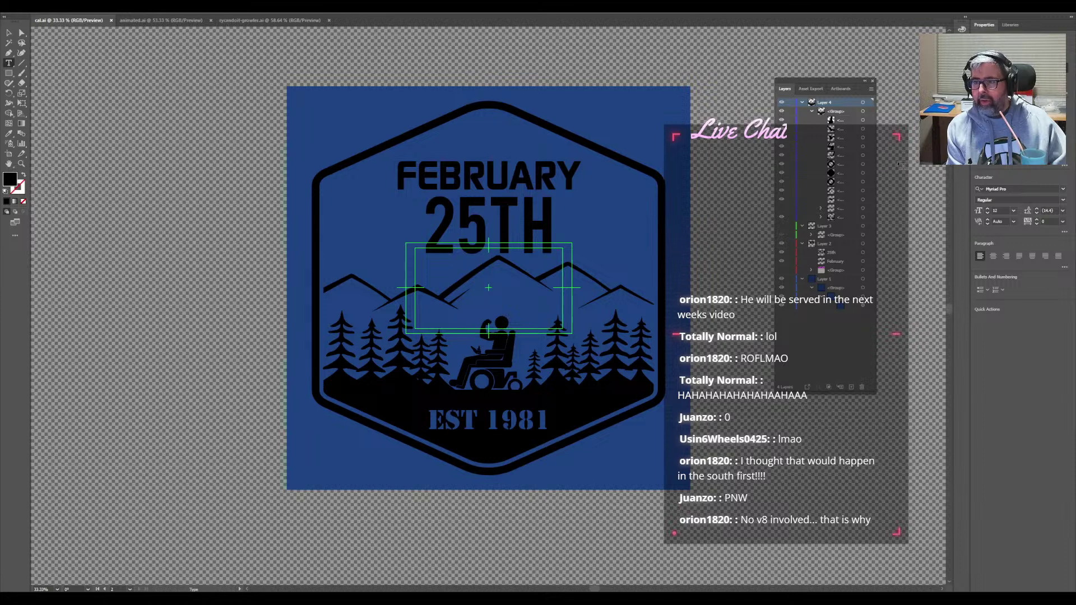
pyautogui.click(782, 221)
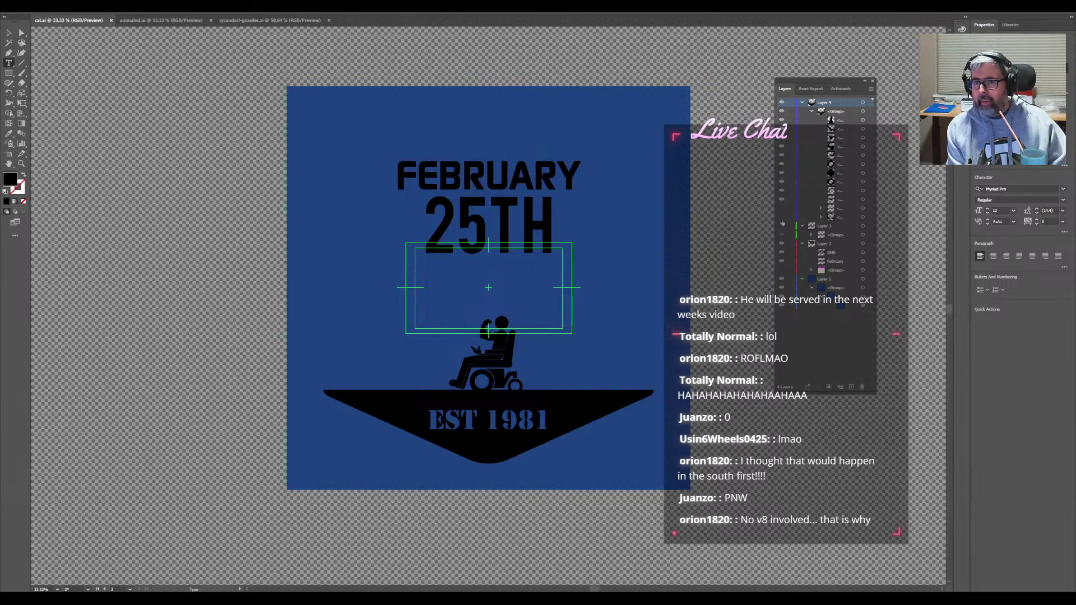
pyautogui.click(782, 221)
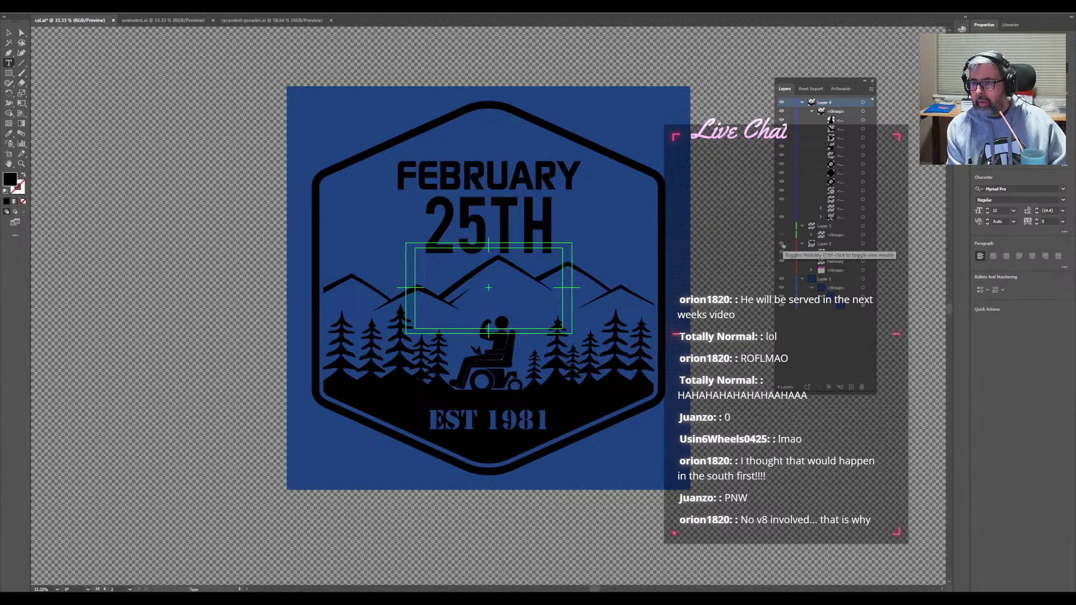
pyautogui.click(782, 244)
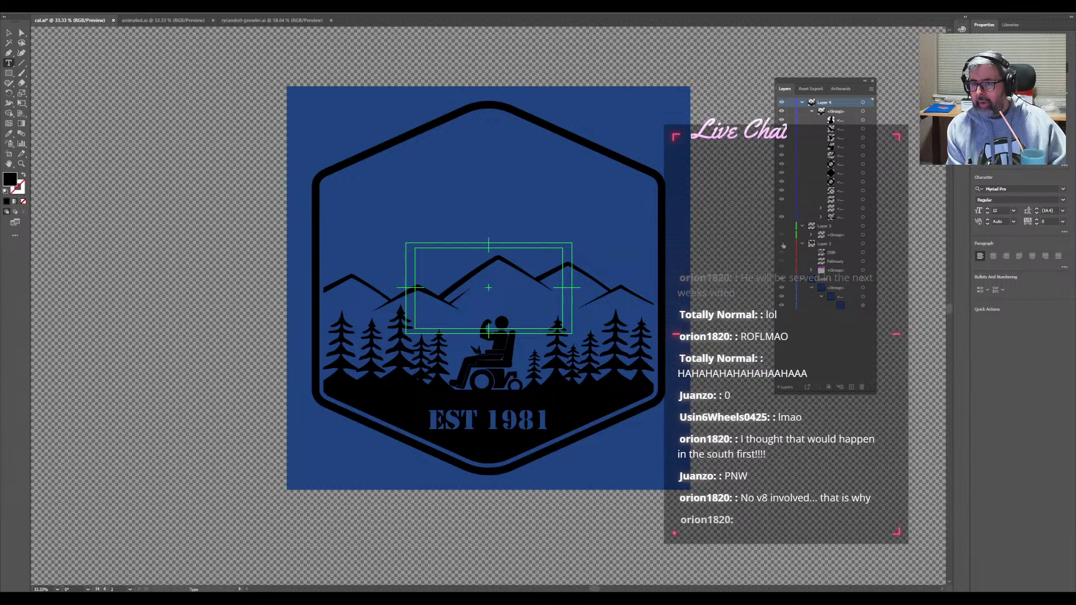
pyautogui.click(782, 244)
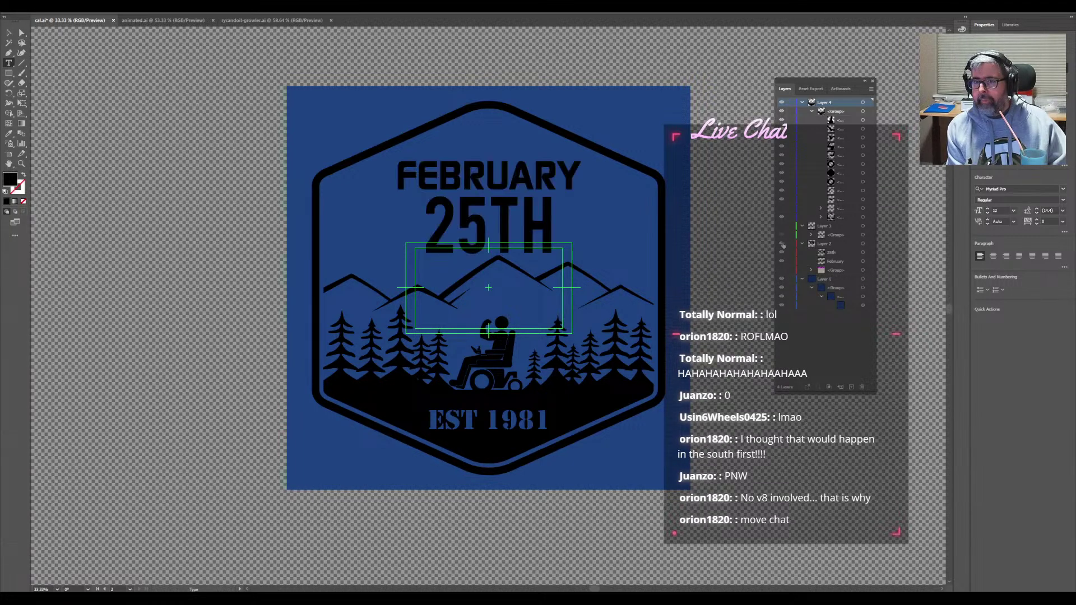
pyautogui.click(782, 245)
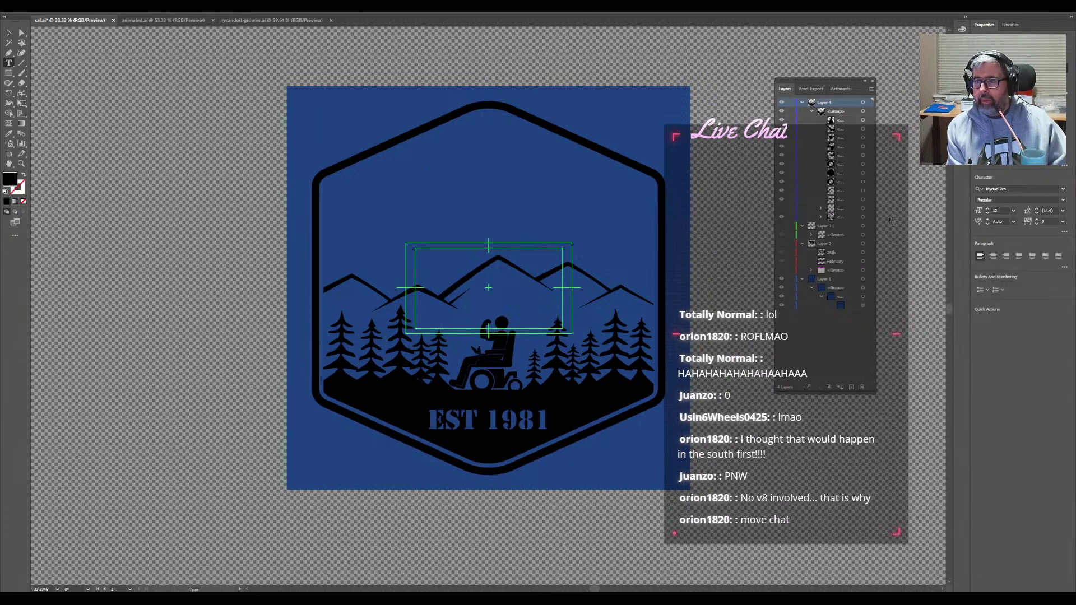
# - Create a new layer and add the point text "January" at 80 pt in the upper part of the badge
pyautogui.click(851, 387)
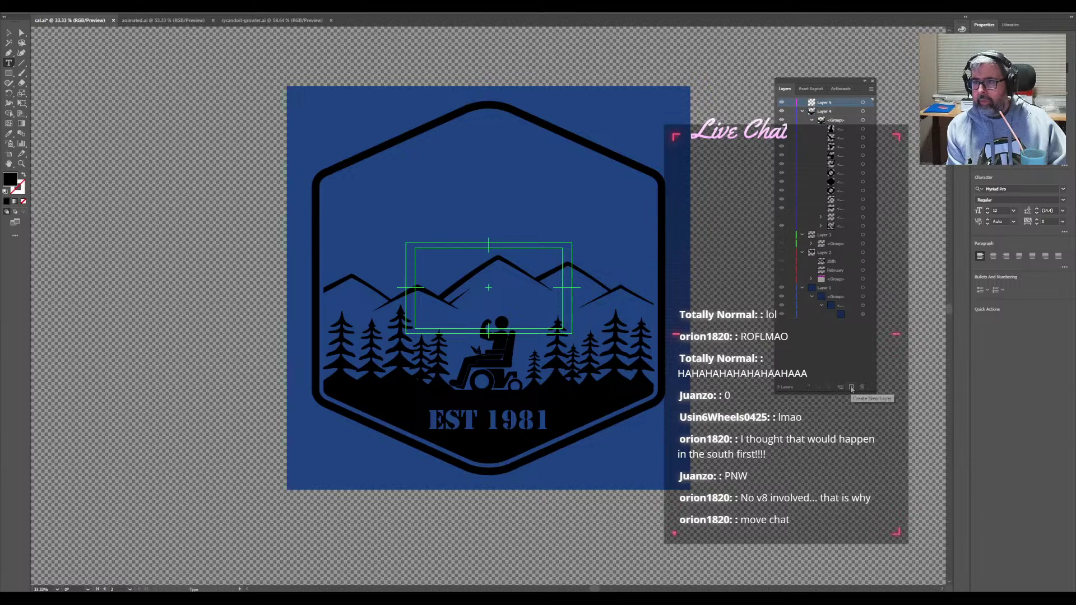
pyautogui.click(429, 173)
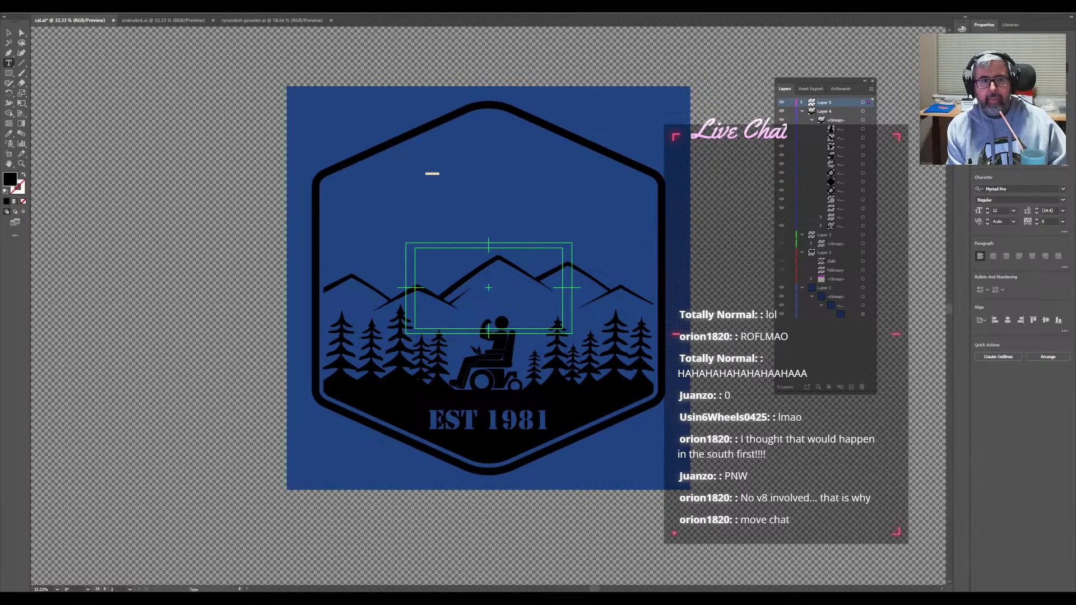
pyautogui.write('80')
pyautogui.press('Return')
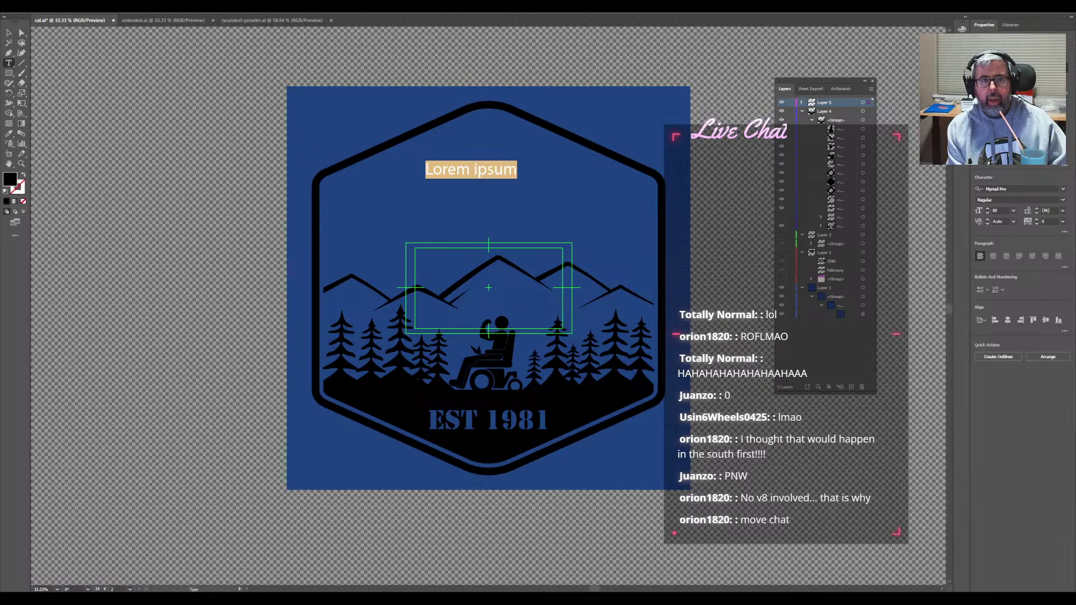
pyautogui.write('Ja')
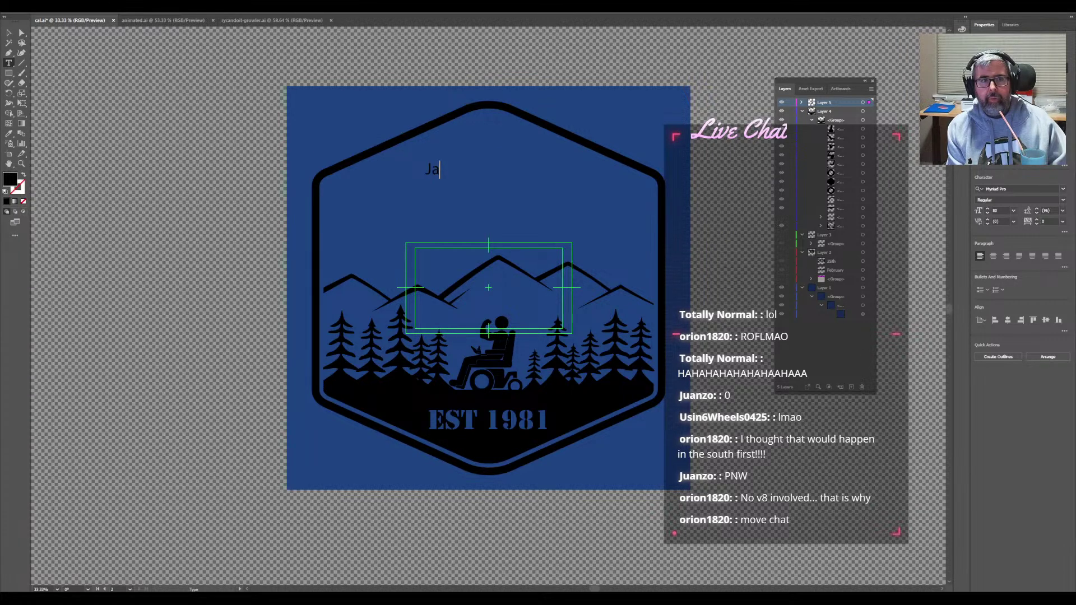
pyautogui.write('nuary')
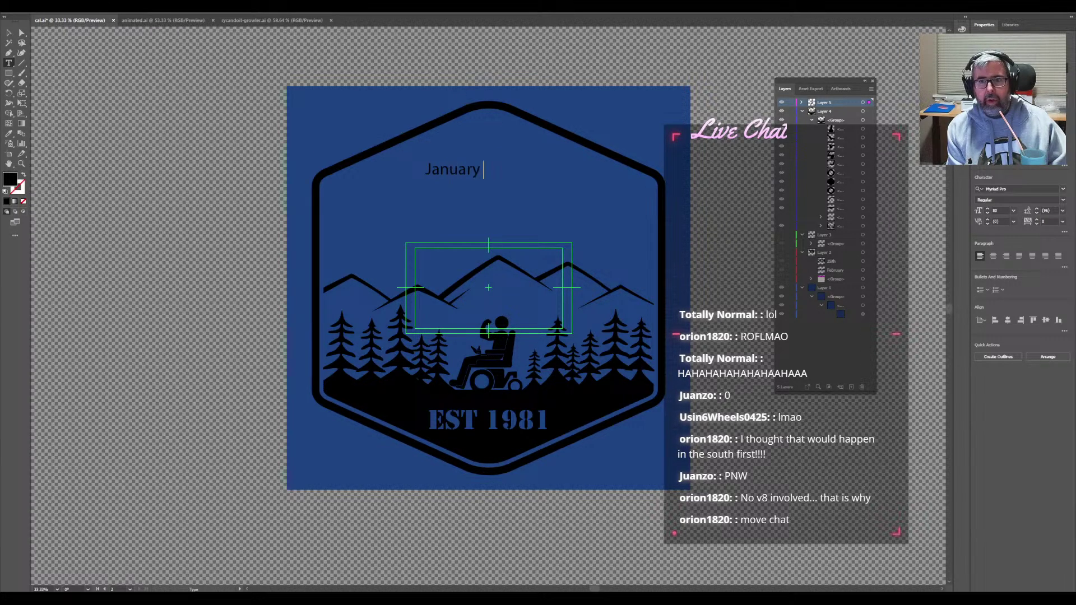
# - Enlarge the January text to 250 pt and move it between the upper sides of the hexagon
pyautogui.click(9, 34)
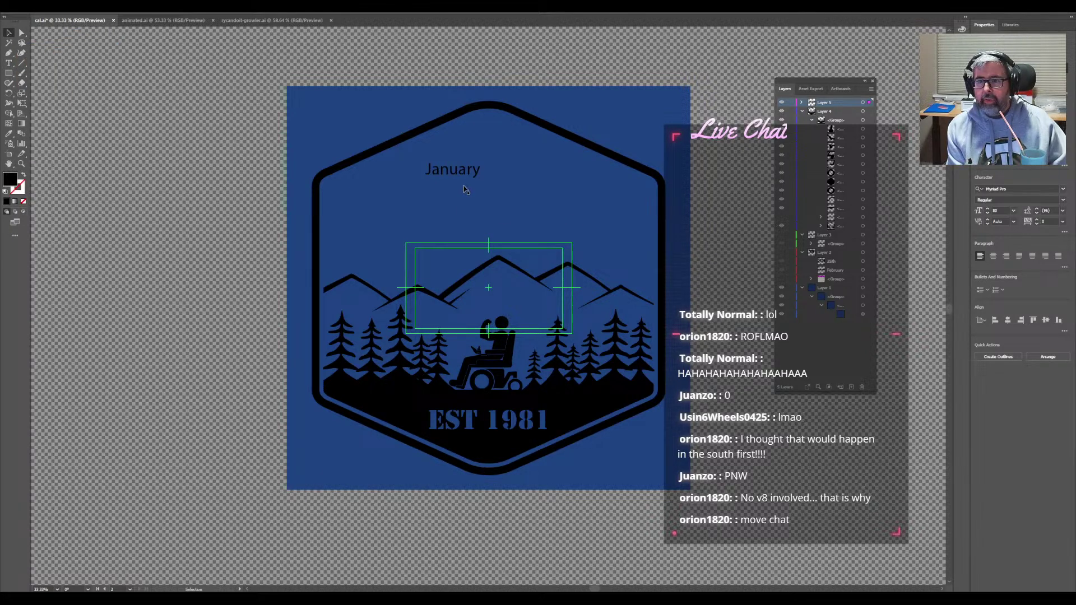
pyautogui.moveTo(461, 175); pyautogui.dragTo(493, 172)
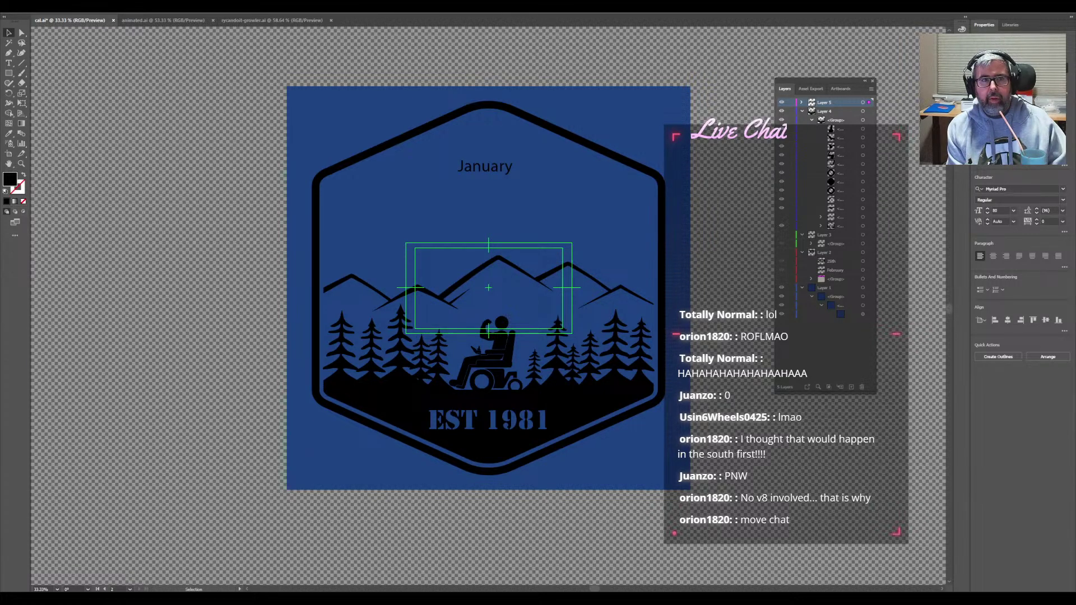
pyautogui.write('150')
pyautogui.press('Return')
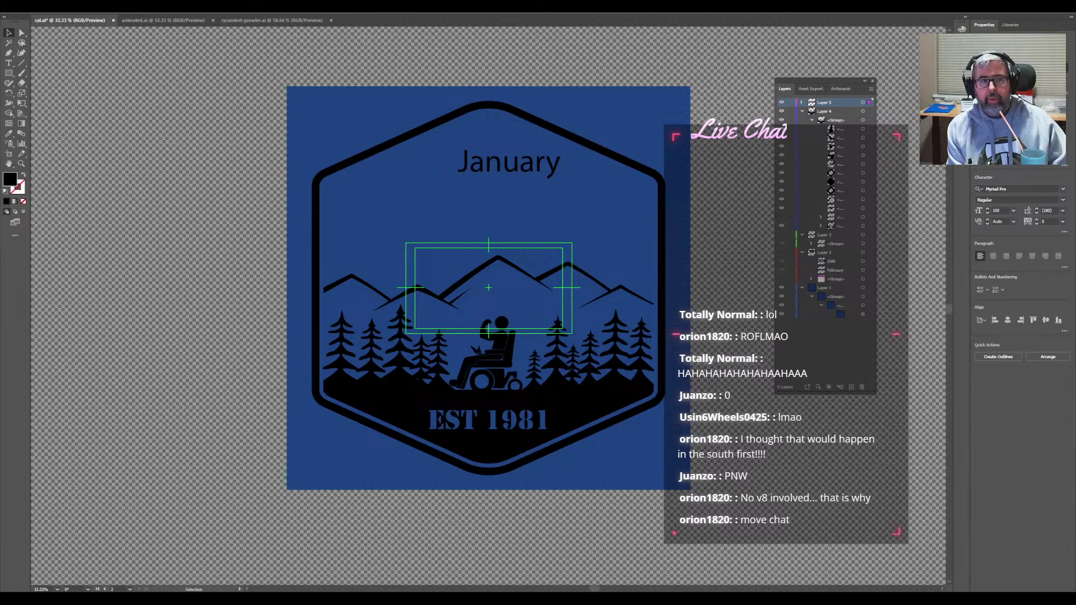
pyautogui.press('Return')
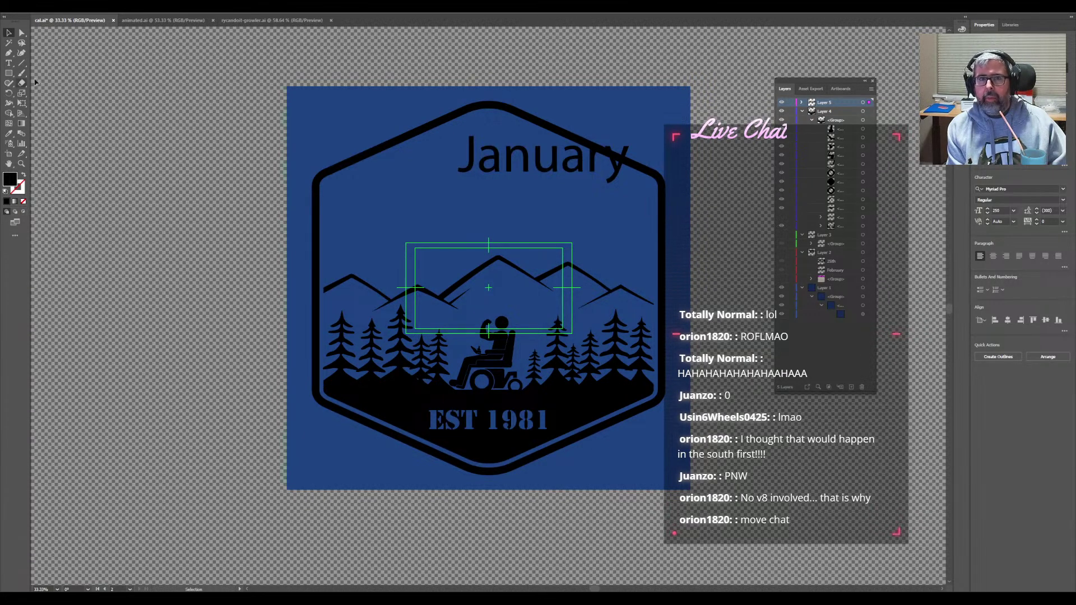
pyautogui.moveTo(528, 157); pyautogui.dragTo(464, 168)
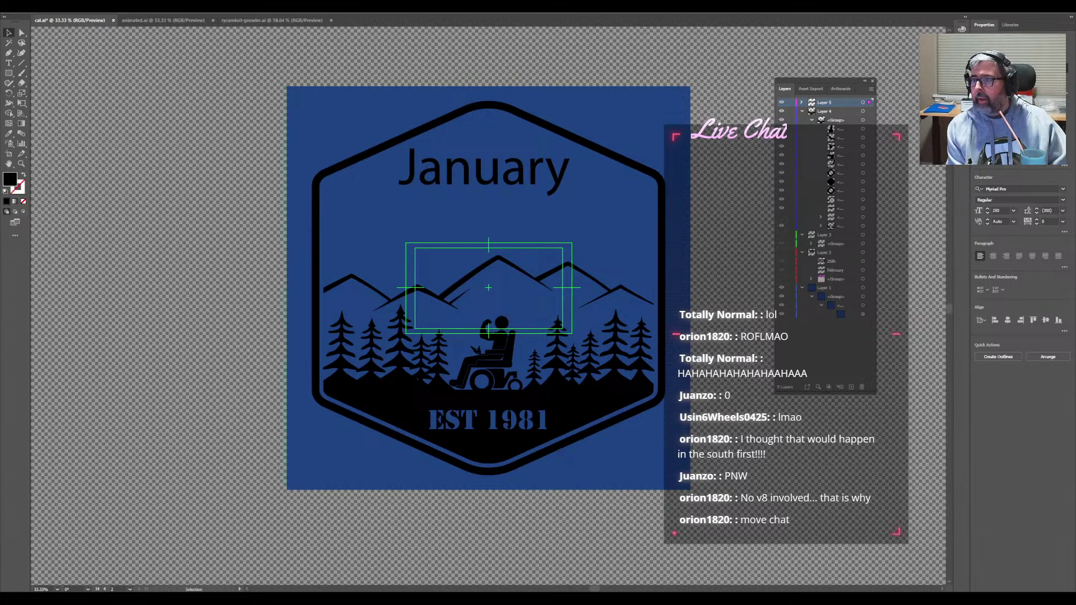
# - Align the January text to the horizontal center of the artboard
pyautogui.click(1064, 268)
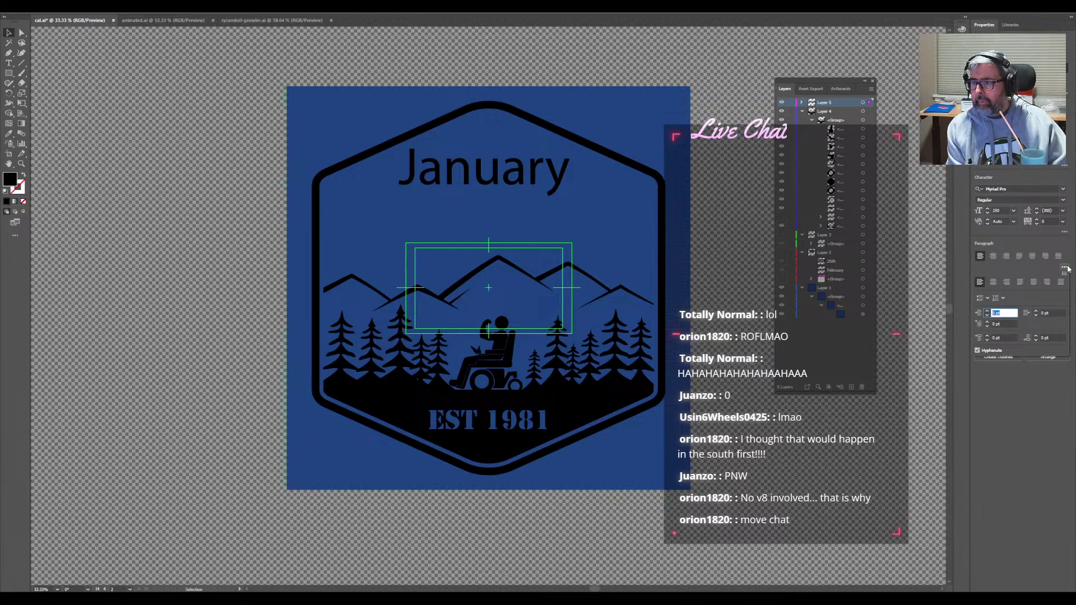
pyautogui.click(1067, 268)
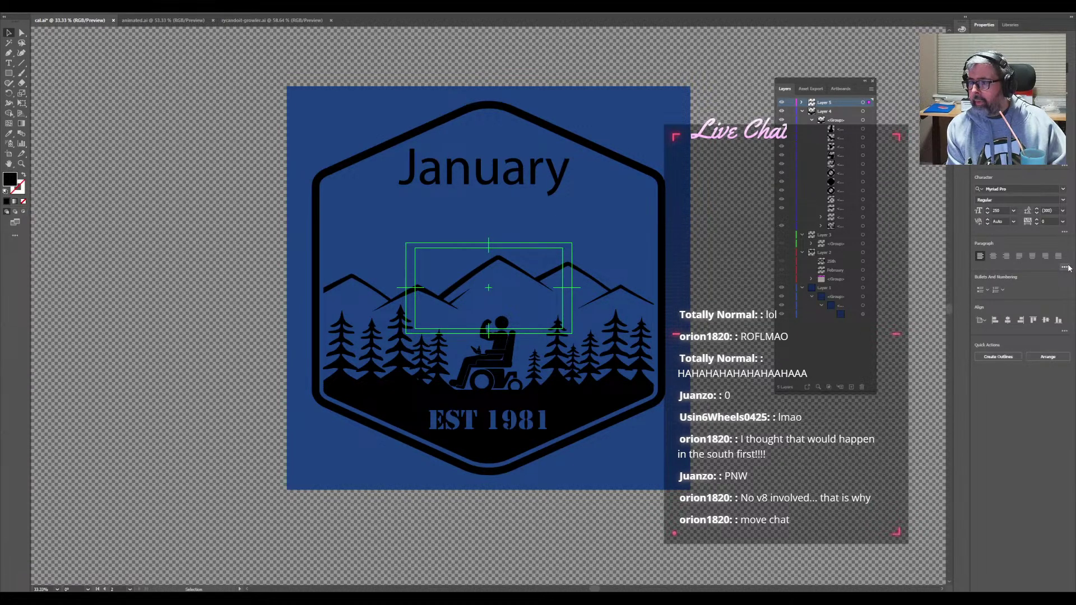
pyautogui.click(1008, 321)
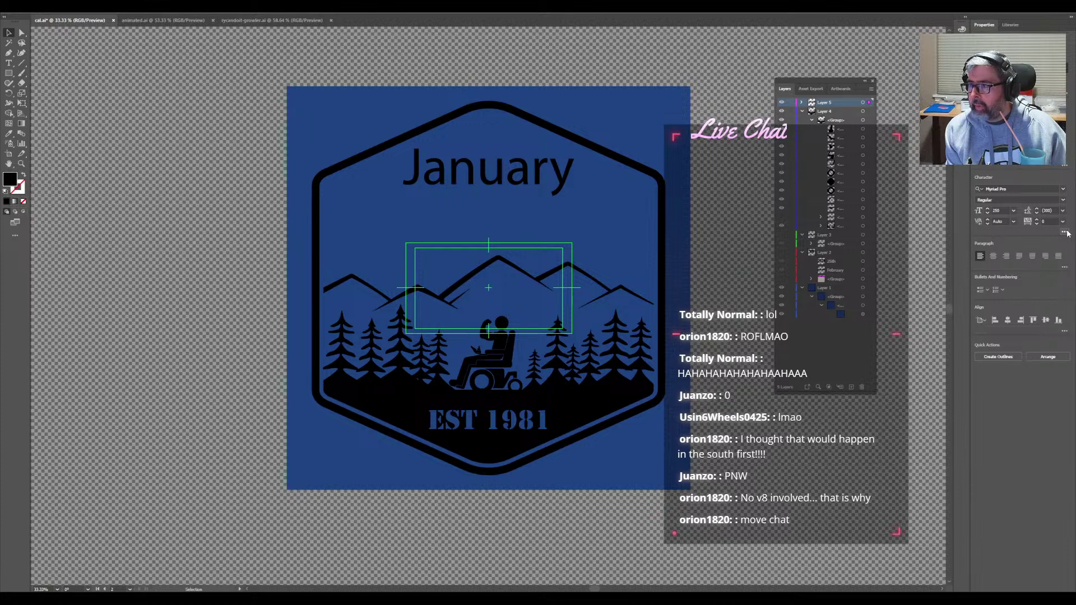
# - Change the font of the January text to There Brat
pyautogui.click(1065, 232)
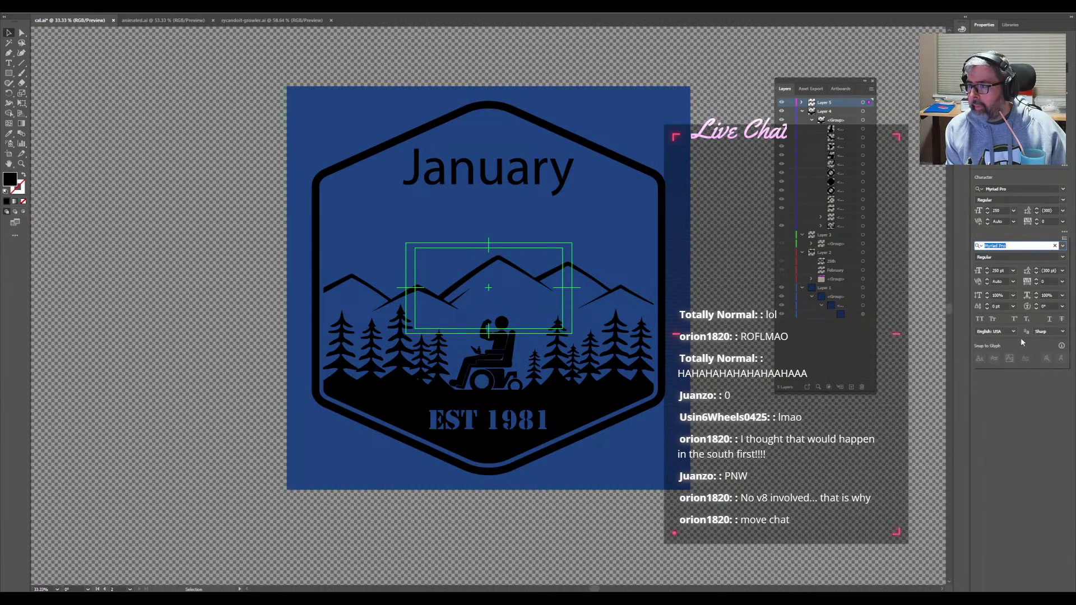
pyautogui.click(1061, 246)
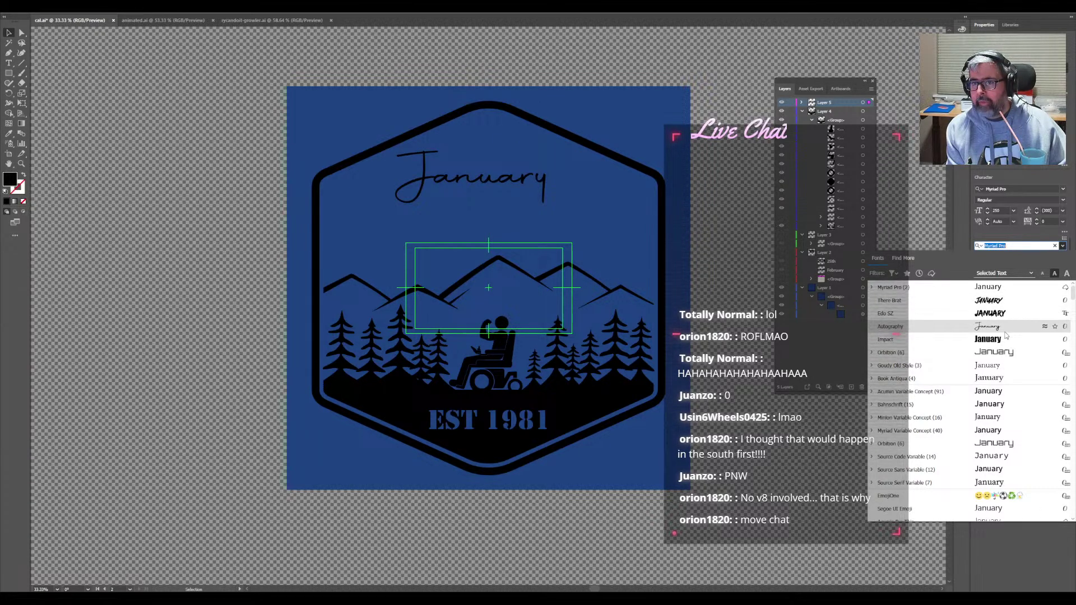
pyautogui.click(989, 300)
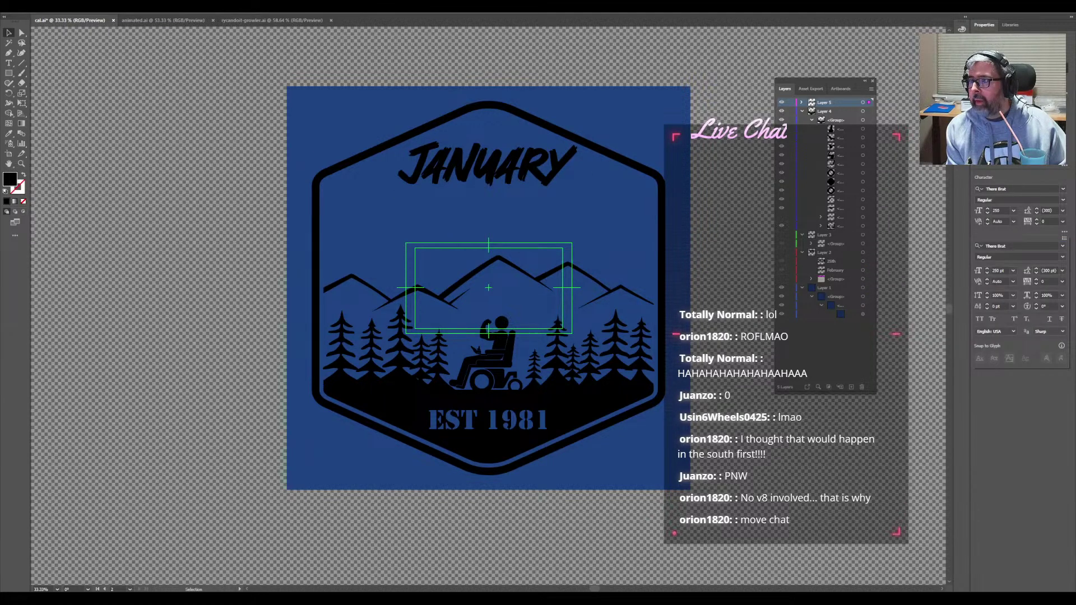
# - Increase the font size of the January text in small increments to 257 pt
pyautogui.click(1012, 211)
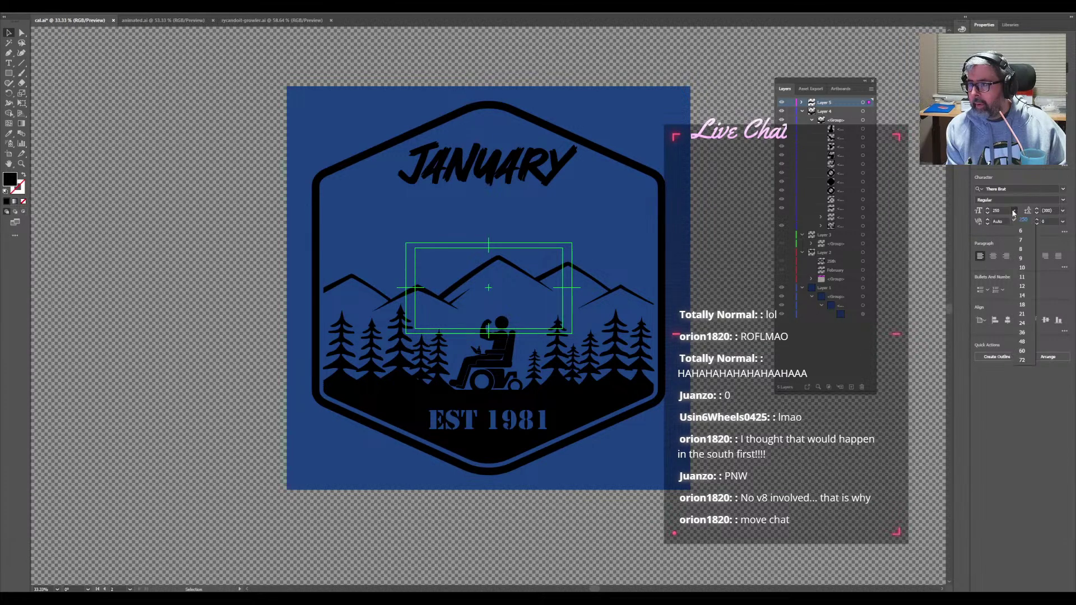
pyautogui.click(1013, 211)
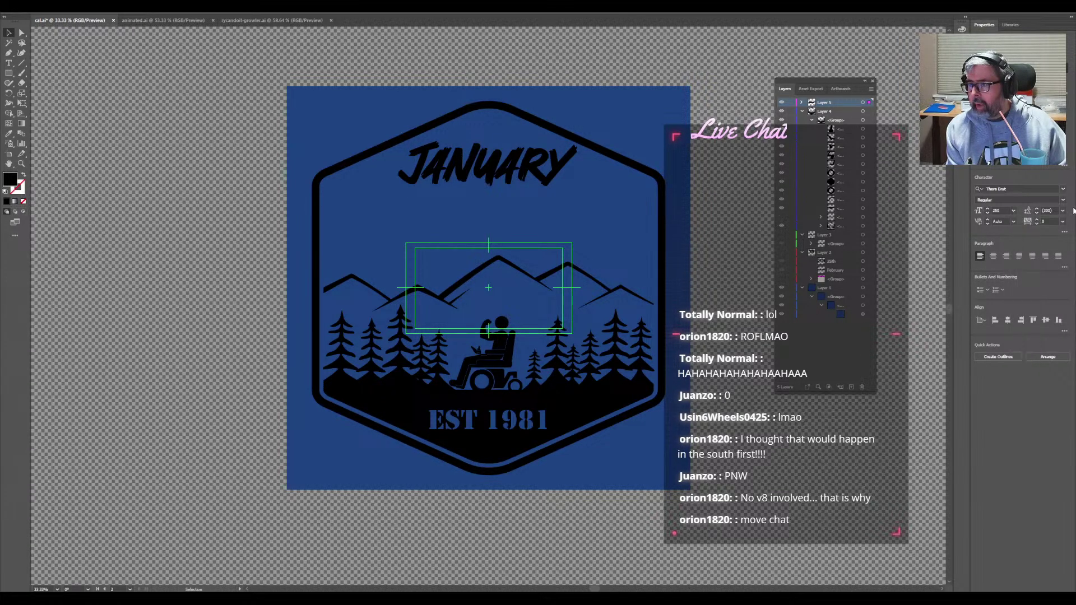
pyautogui.click(988, 209)
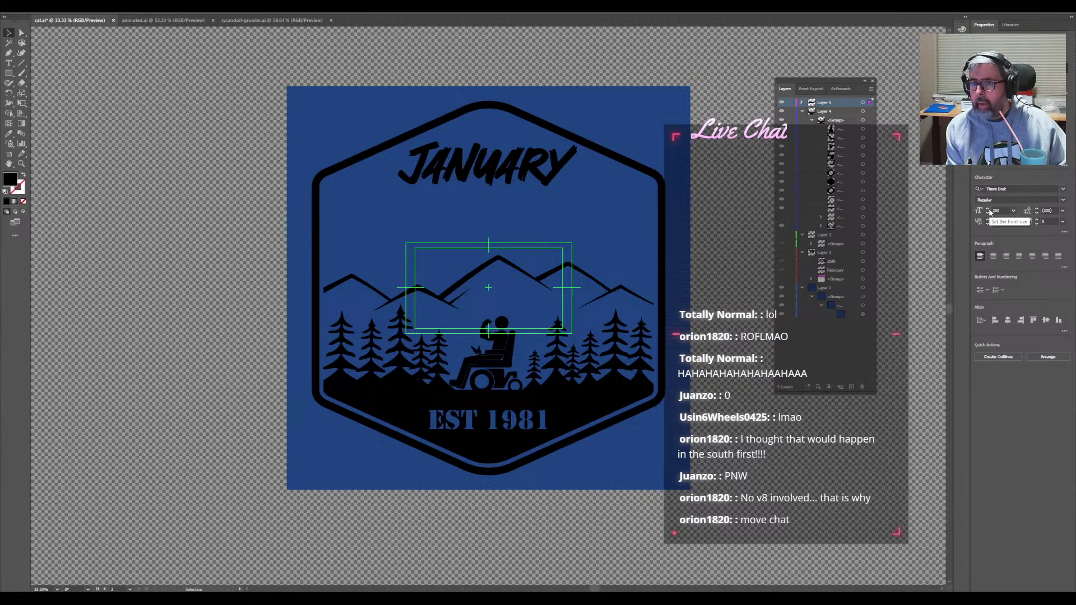
pyautogui.click(989, 210)
pyautogui.click(988, 209)
pyautogui.click(989, 210)
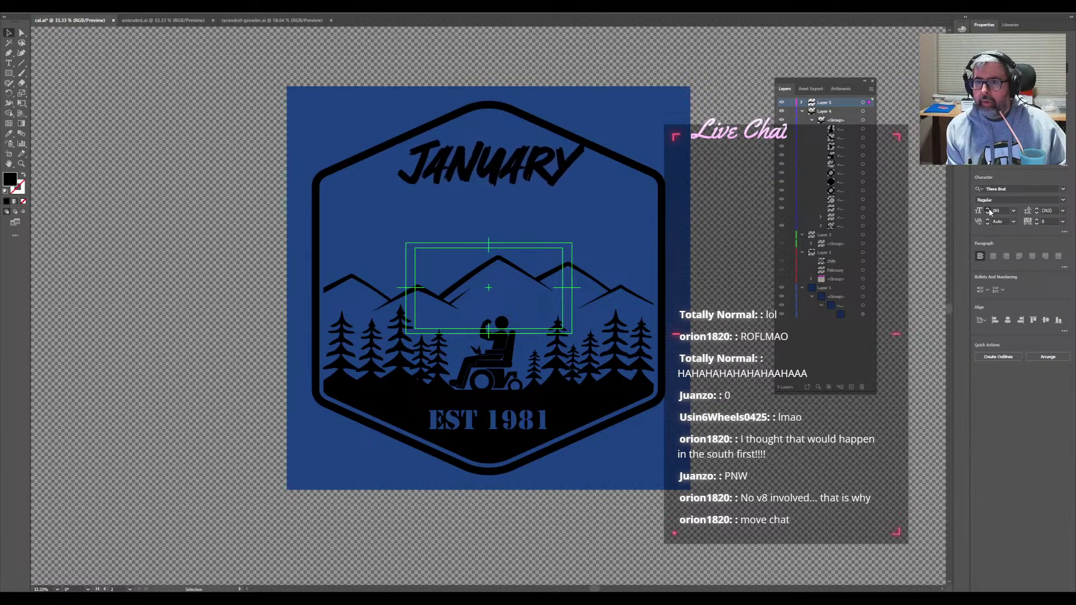
pyautogui.click(988, 210)
pyautogui.click(988, 209)
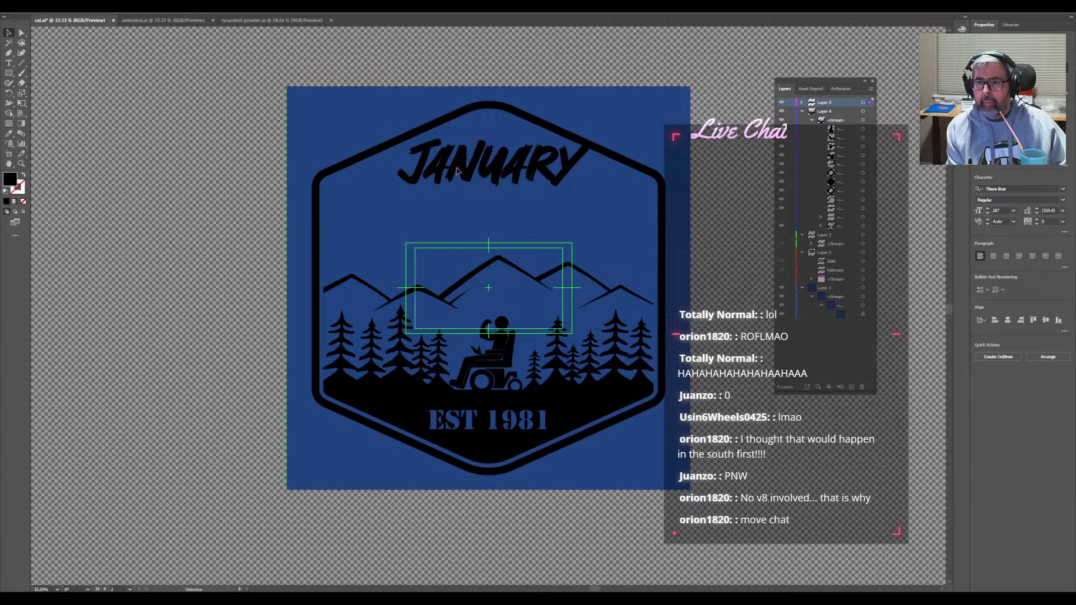
# - Recenter the January text horizontally on the artboard and nudge it slightly down from the hexagon's upper edge
pyautogui.moveTo(455, 174); pyautogui.dragTo(446, 175)
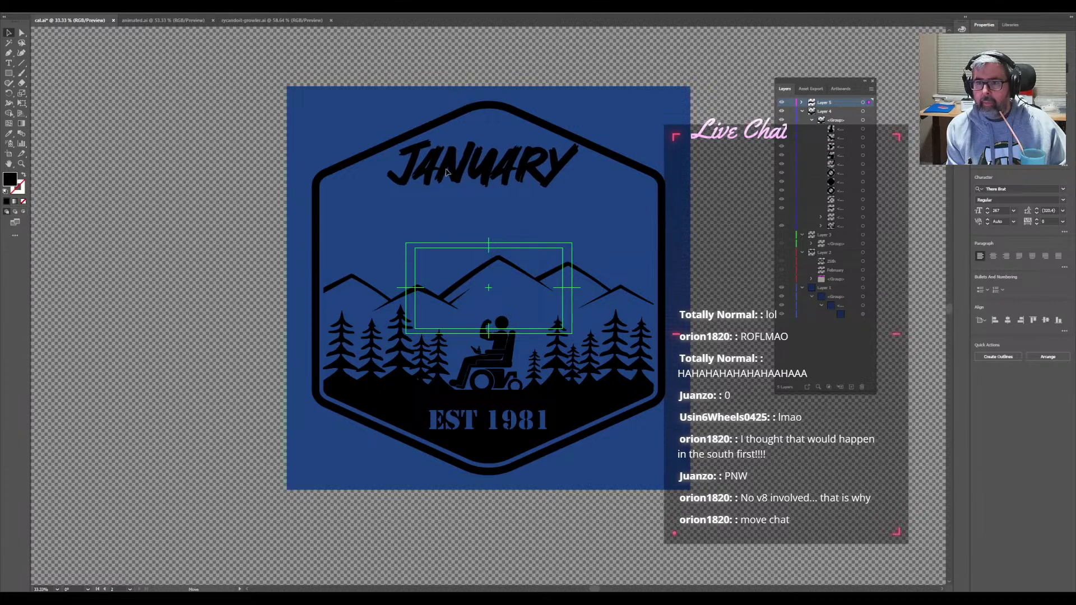
pyautogui.click(1008, 321)
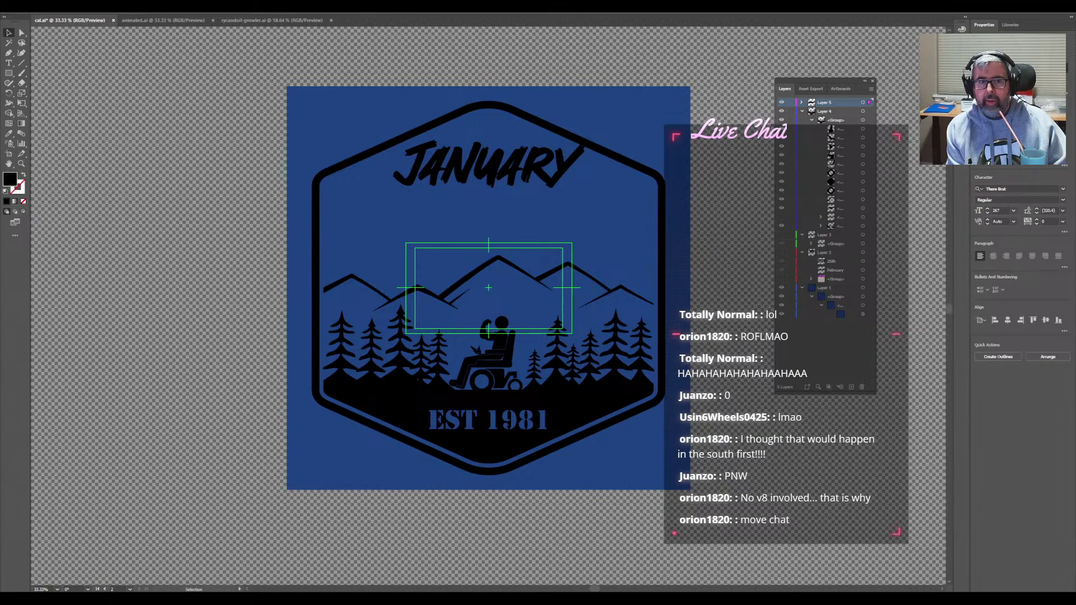
pyautogui.hotkey('shift', 'Down')
pyautogui.hotkey('shift', 'Down')
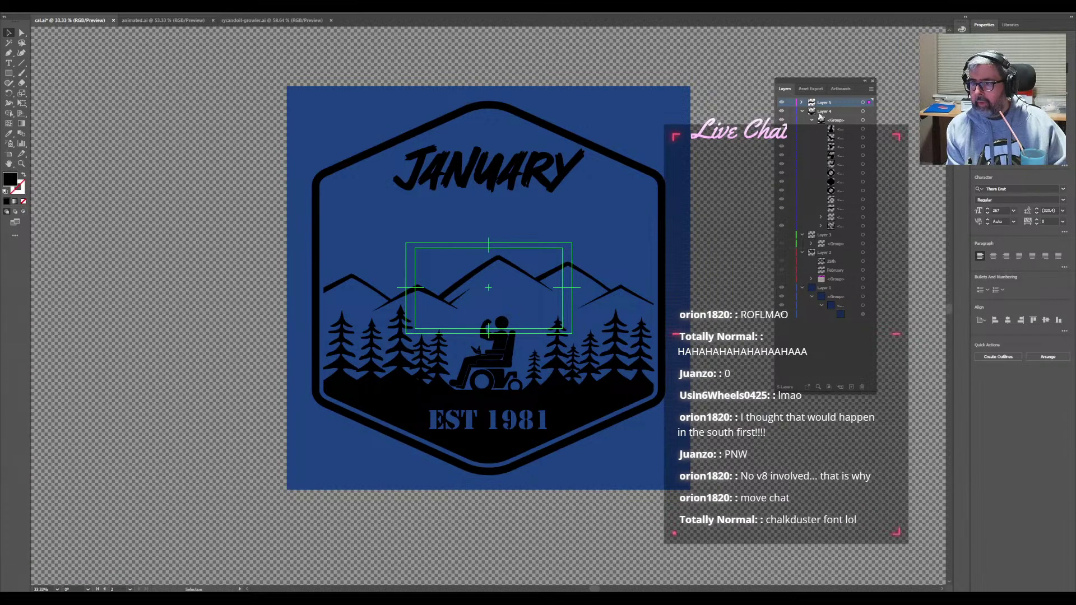
# - Add the text "8th" on a new layer above the January layer and move it just below the January text
pyautogui.click(802, 103)
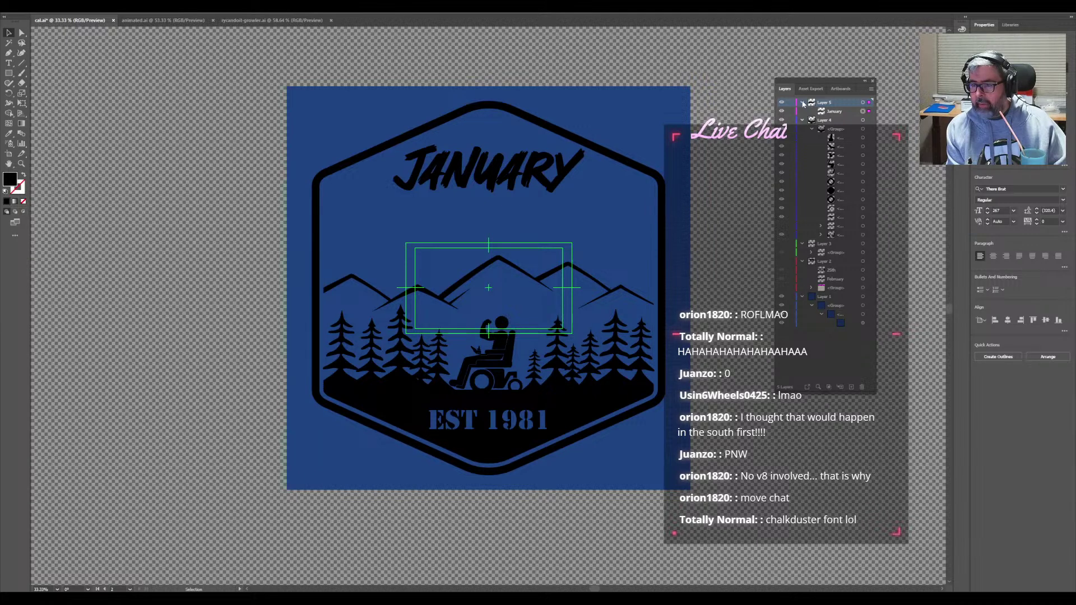
pyautogui.click(851, 387)
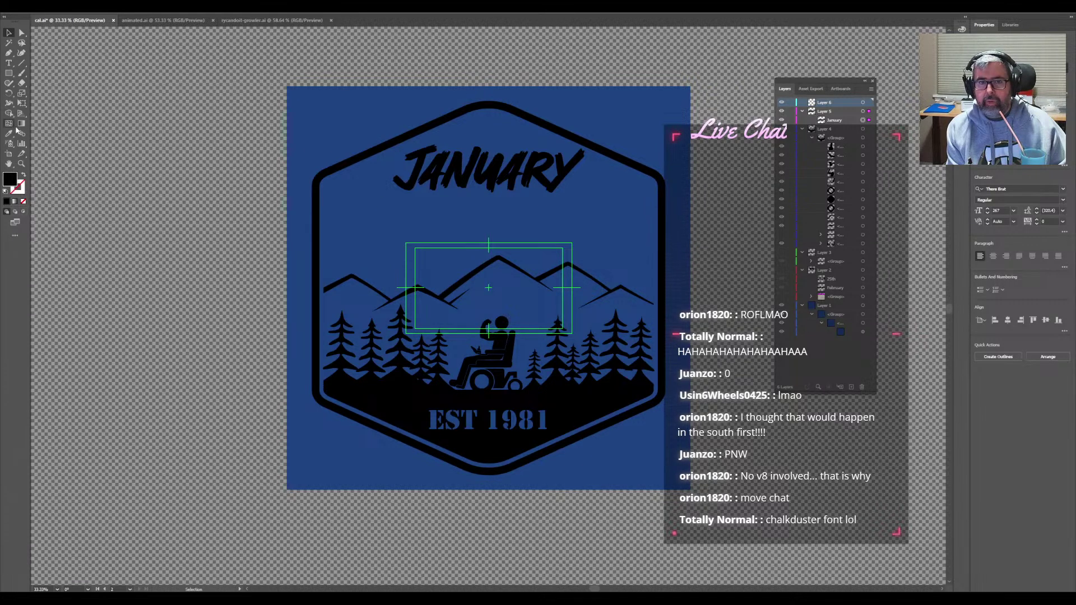
pyautogui.click(8, 63)
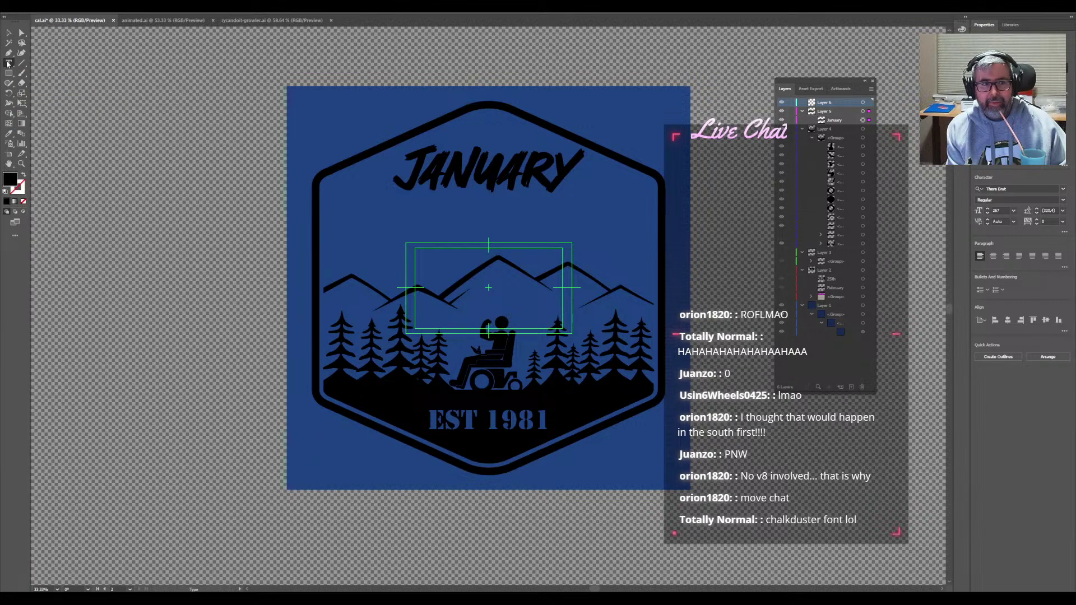
pyautogui.click(8, 63)
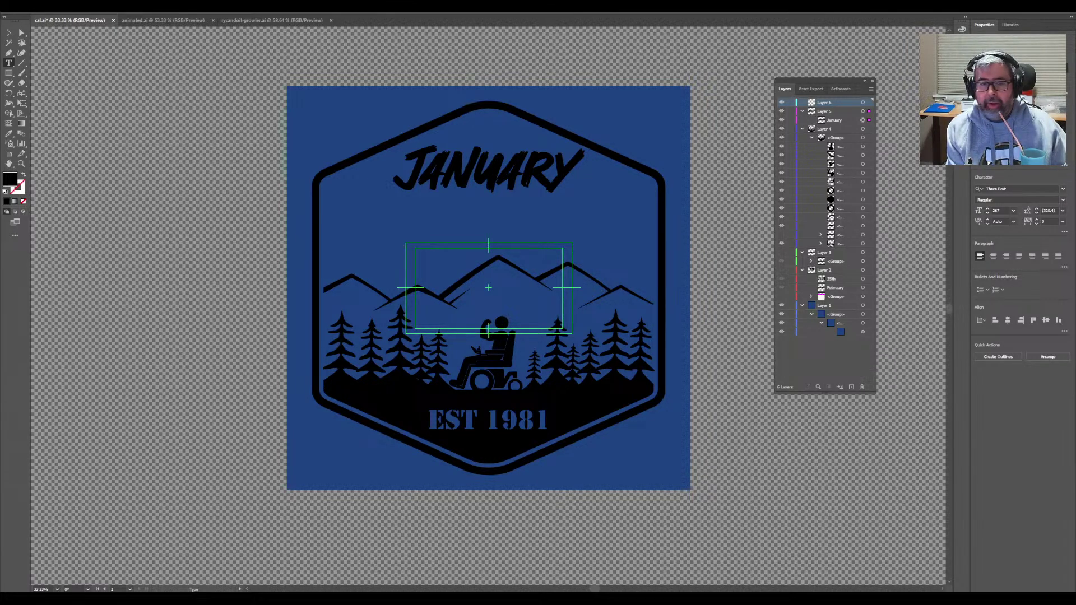
pyautogui.click(466, 218)
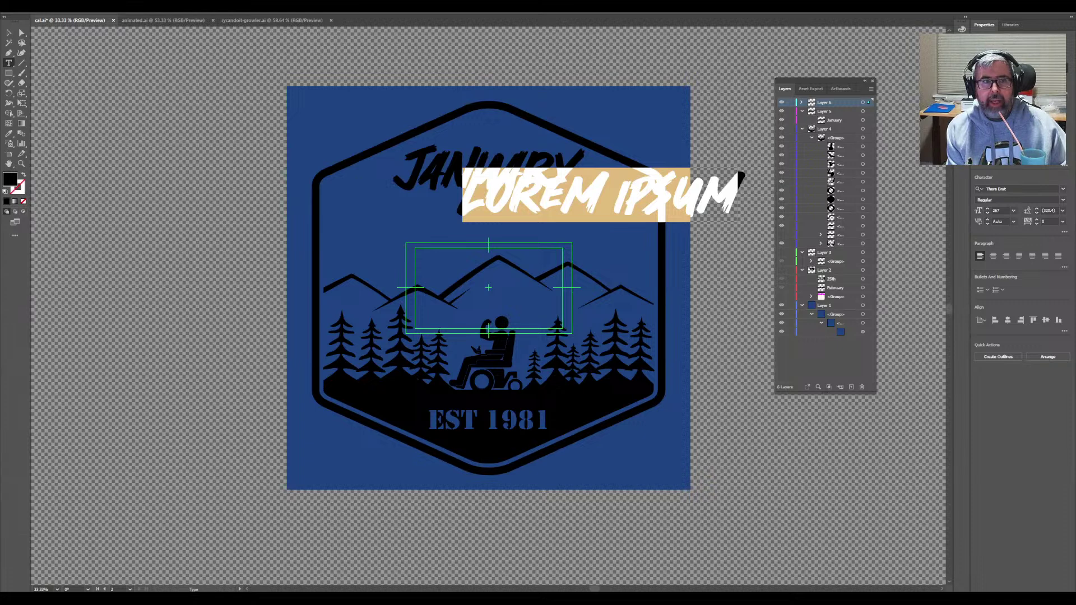
pyautogui.write('81')
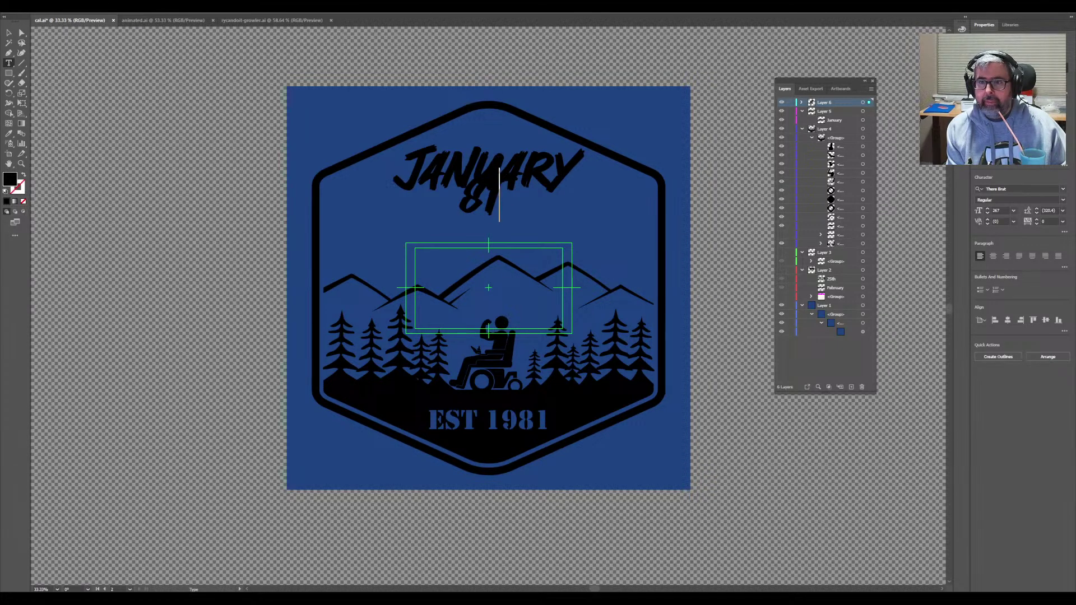
pyautogui.write('H')
pyautogui.click(8, 33)
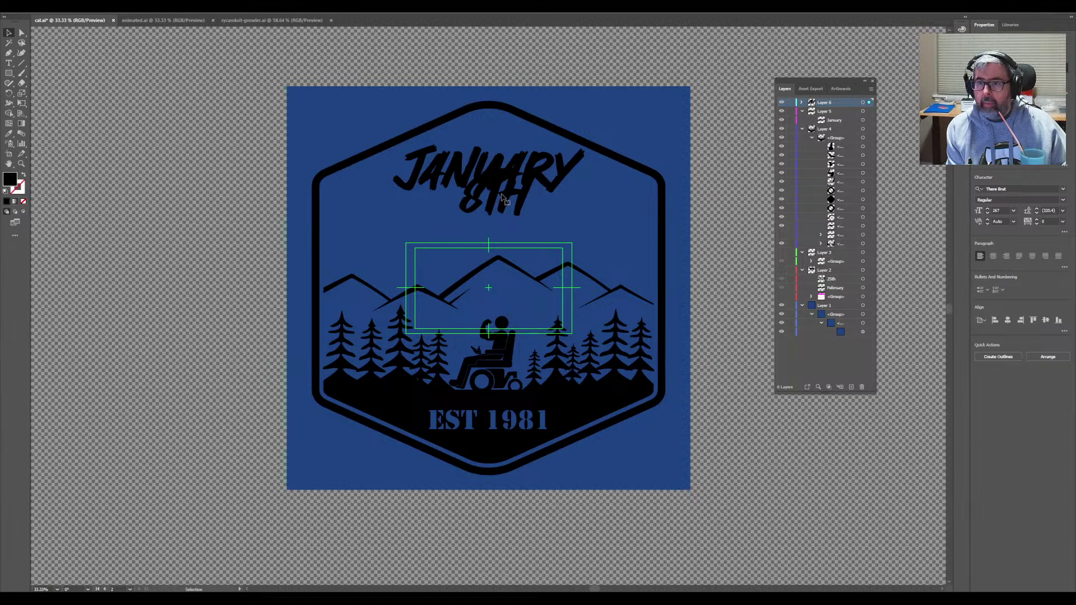
pyautogui.moveTo(496, 198); pyautogui.dragTo(485, 227)
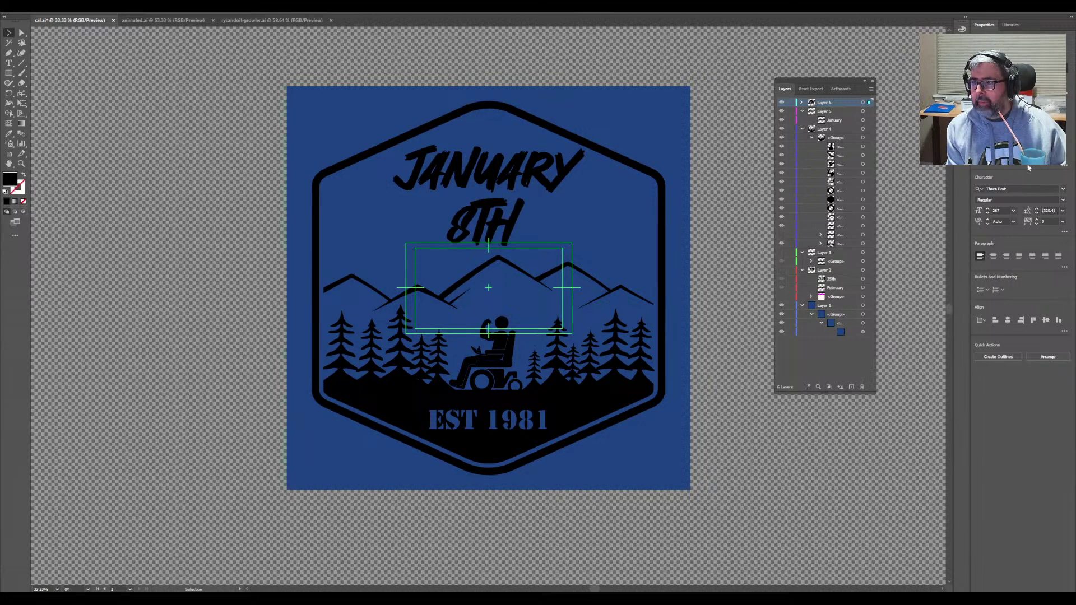
# - Change the font of the 8th text to Scorpion Regular and center the text horizontally on the artboard
pyautogui.click(1063, 190)
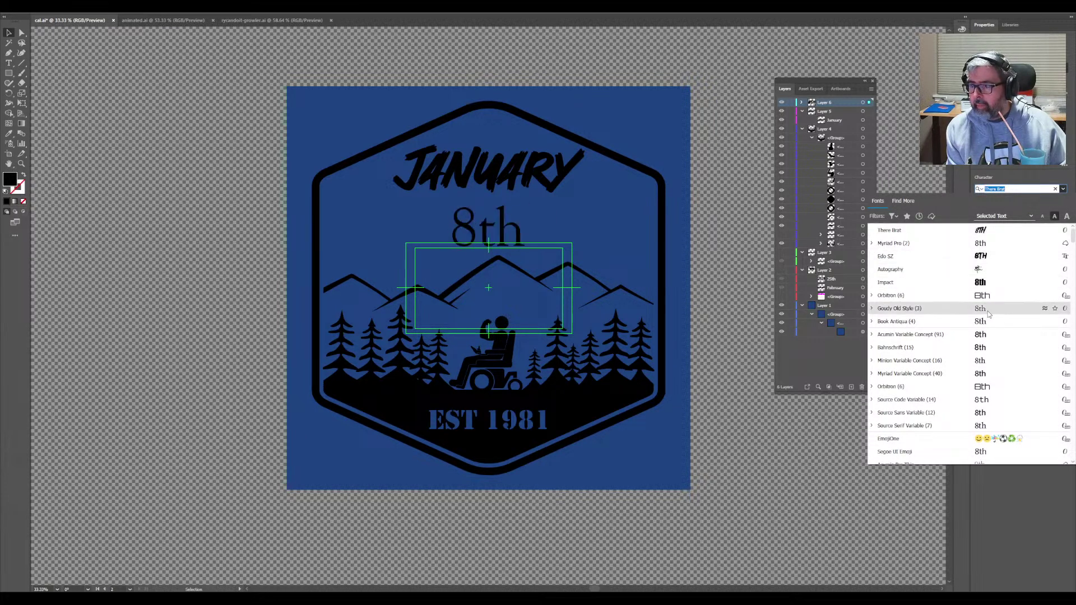
pyautogui.scroll(-10, 980, 347)
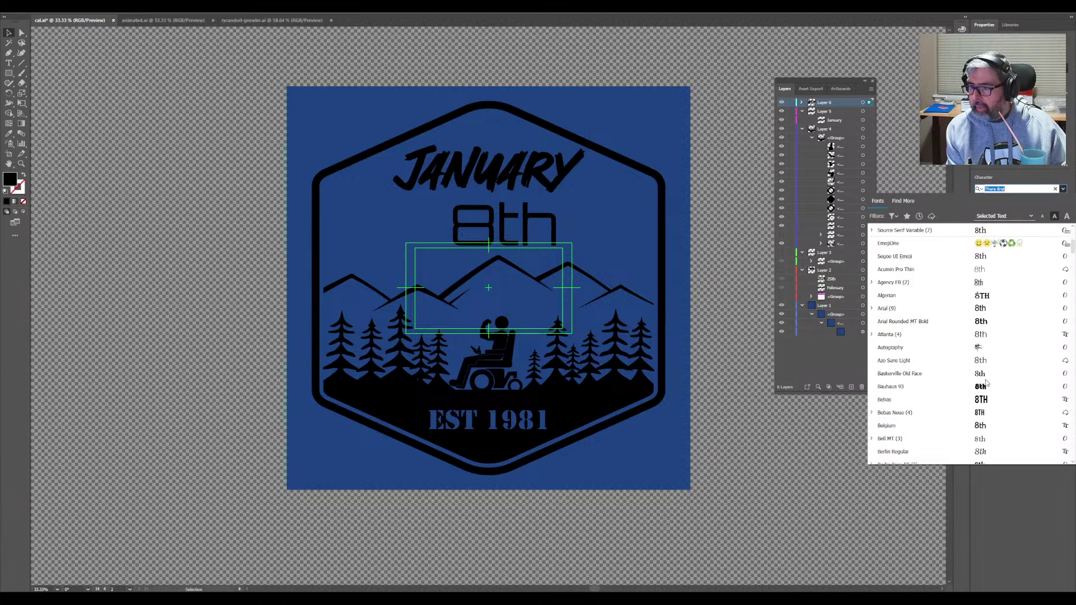
pyautogui.scroll(-10, 986, 383)
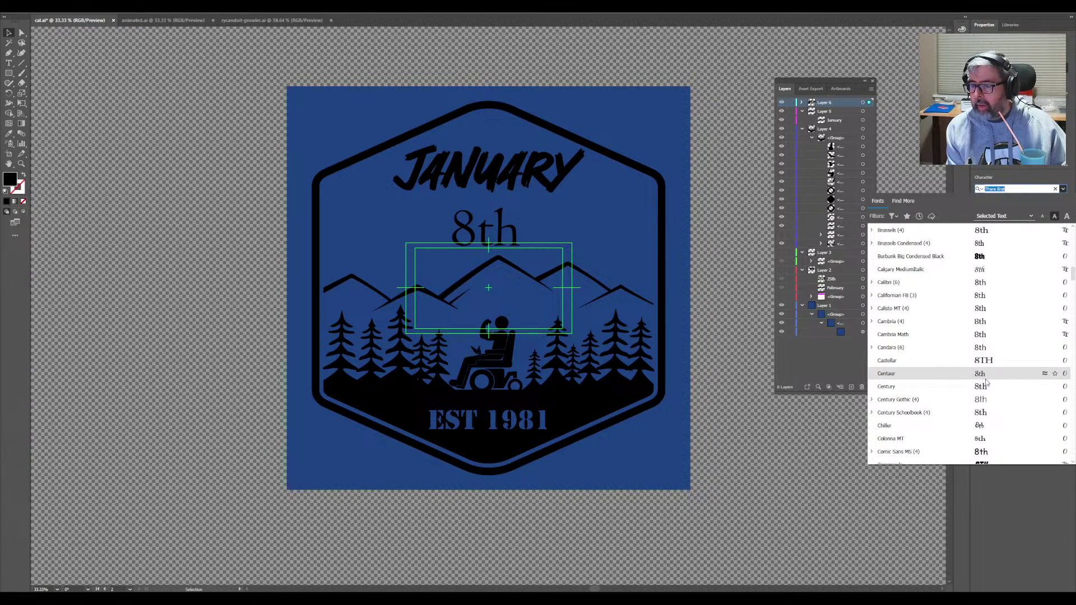
pyautogui.scroll(-2, 986, 383)
pyautogui.scroll(-2, 986, 383)
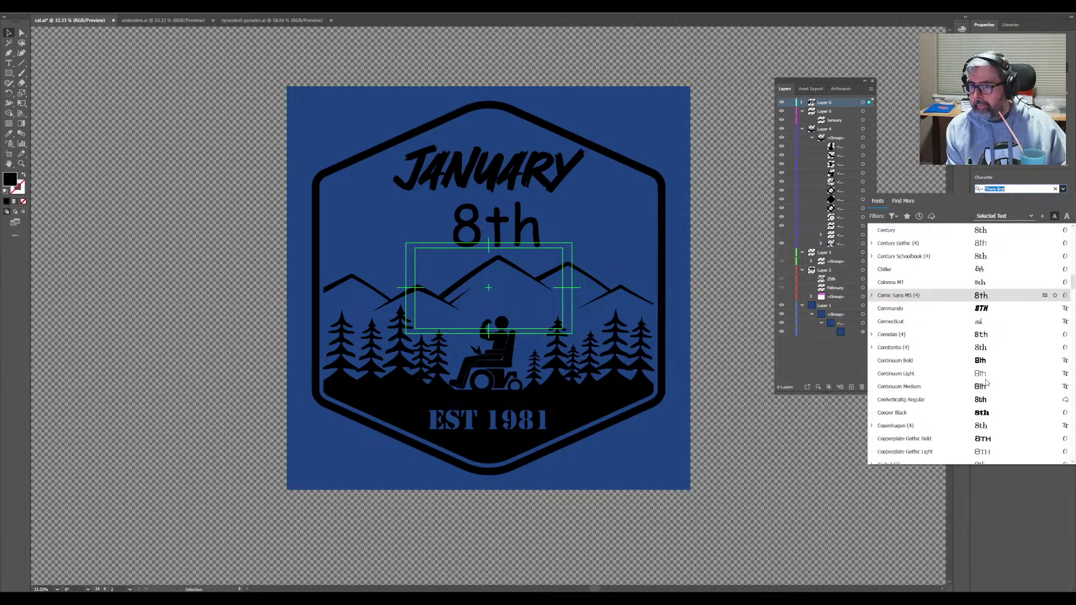
pyautogui.scroll(-4, 985, 383)
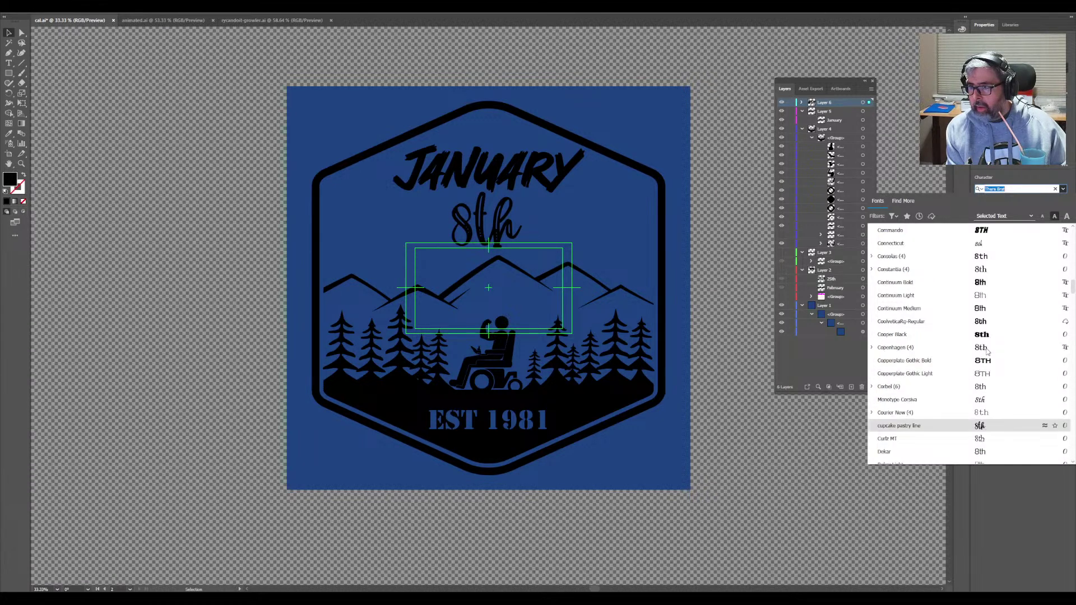
pyautogui.scroll(3, 986, 351)
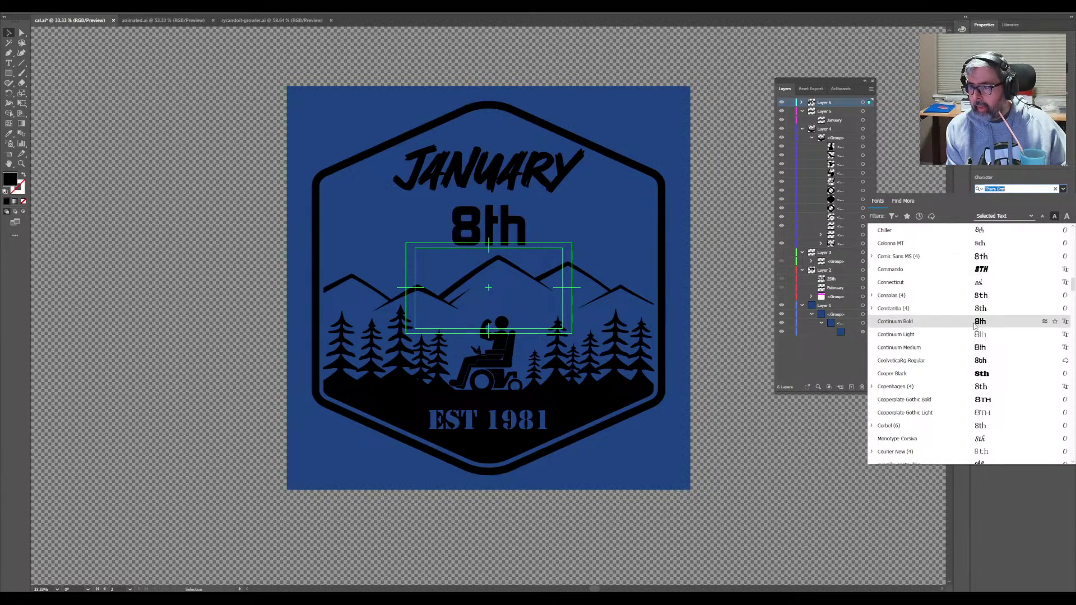
pyautogui.scroll(-2, 999, 351)
pyautogui.scroll(-8, 998, 347)
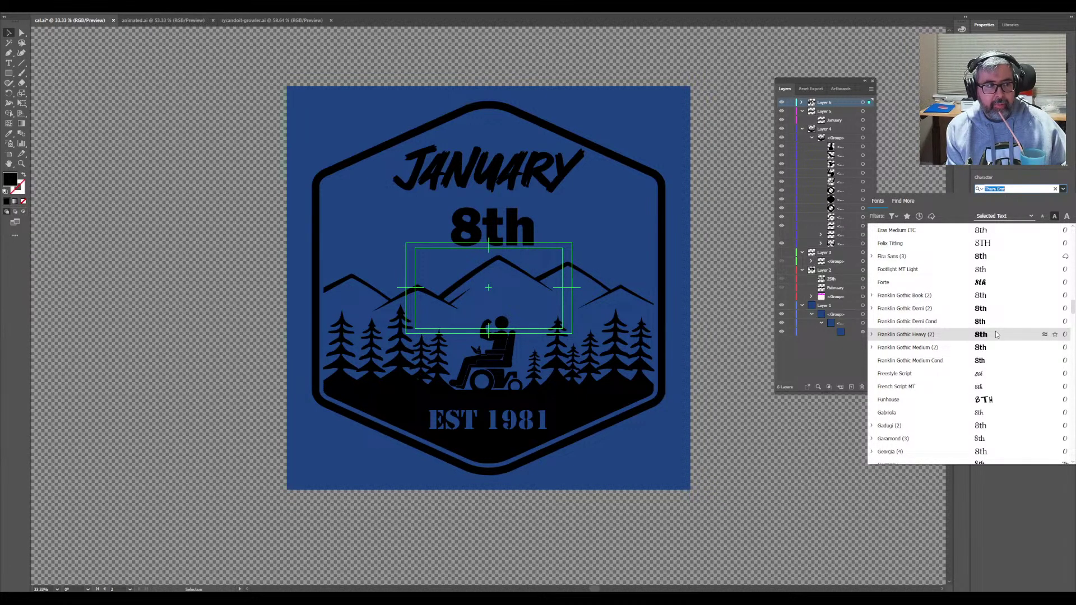
pyautogui.scroll(-6, 996, 335)
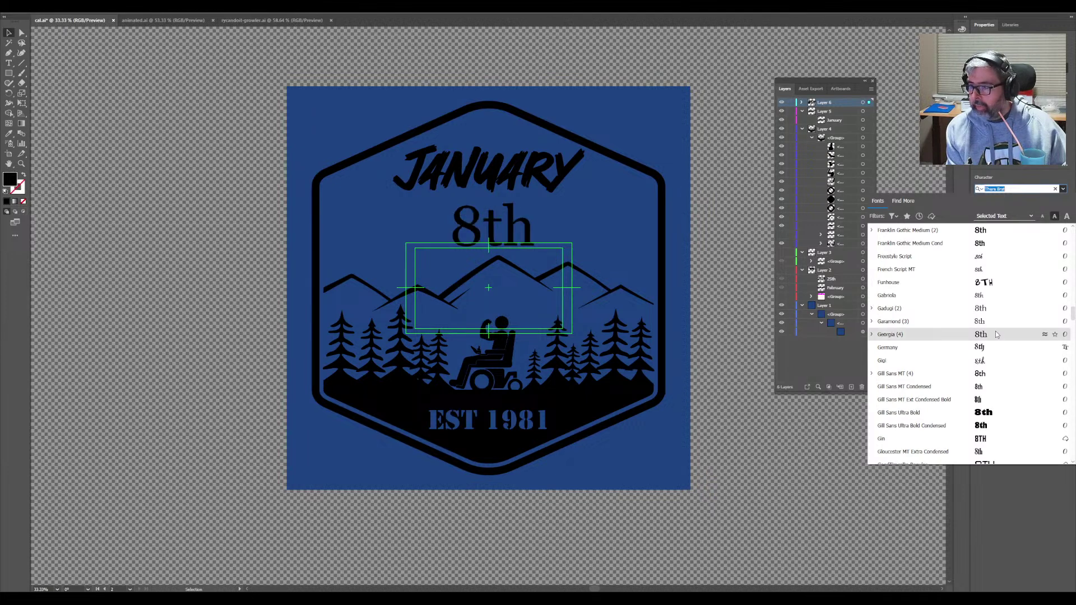
pyautogui.scroll(-2, 986, 336)
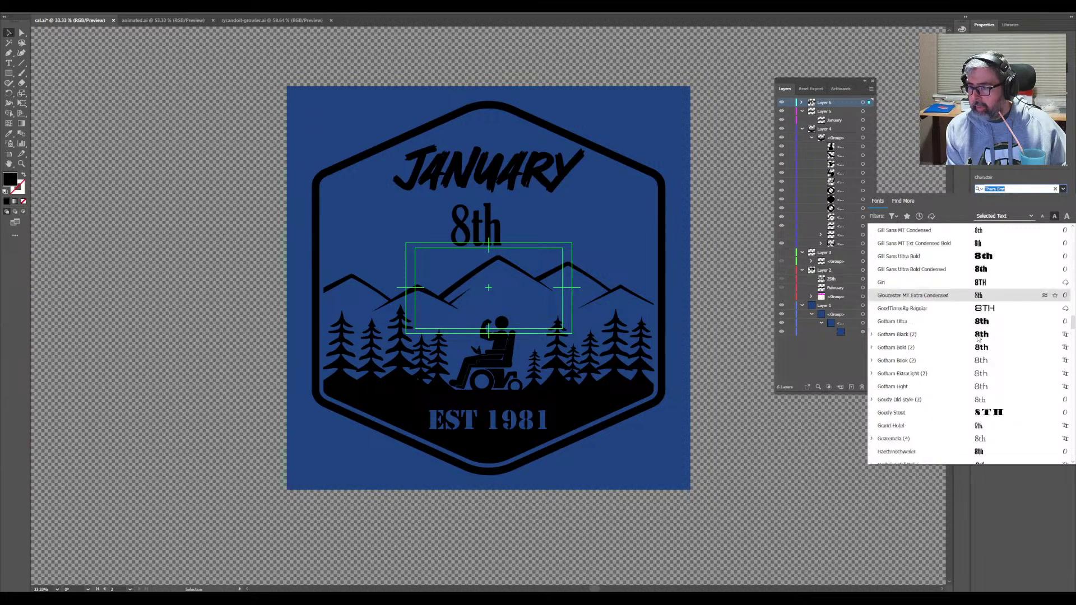
pyautogui.scroll(-5, 980, 344)
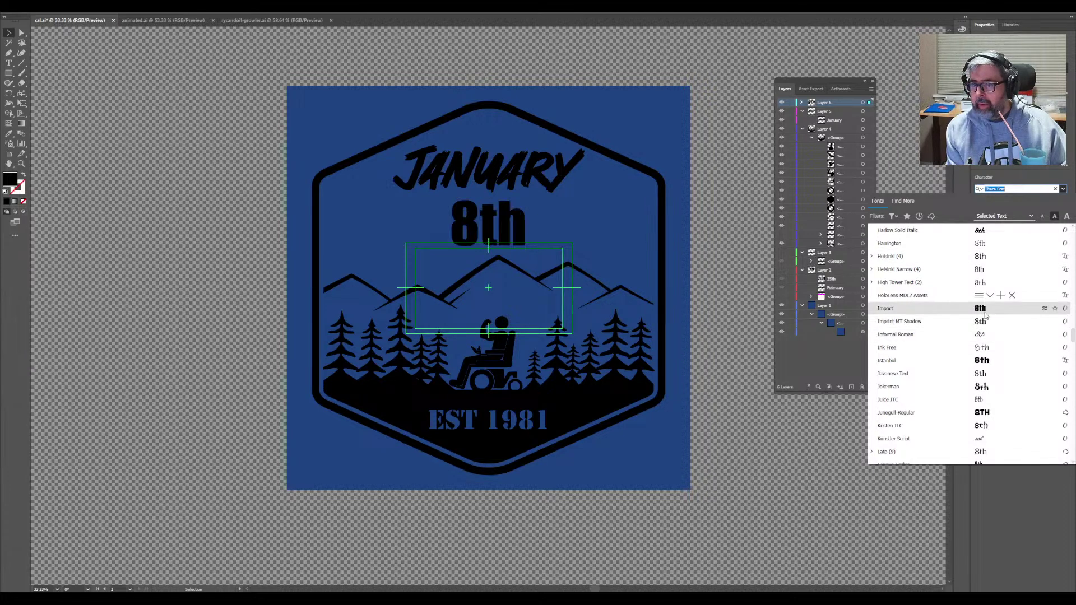
pyautogui.scroll(-2, 984, 316)
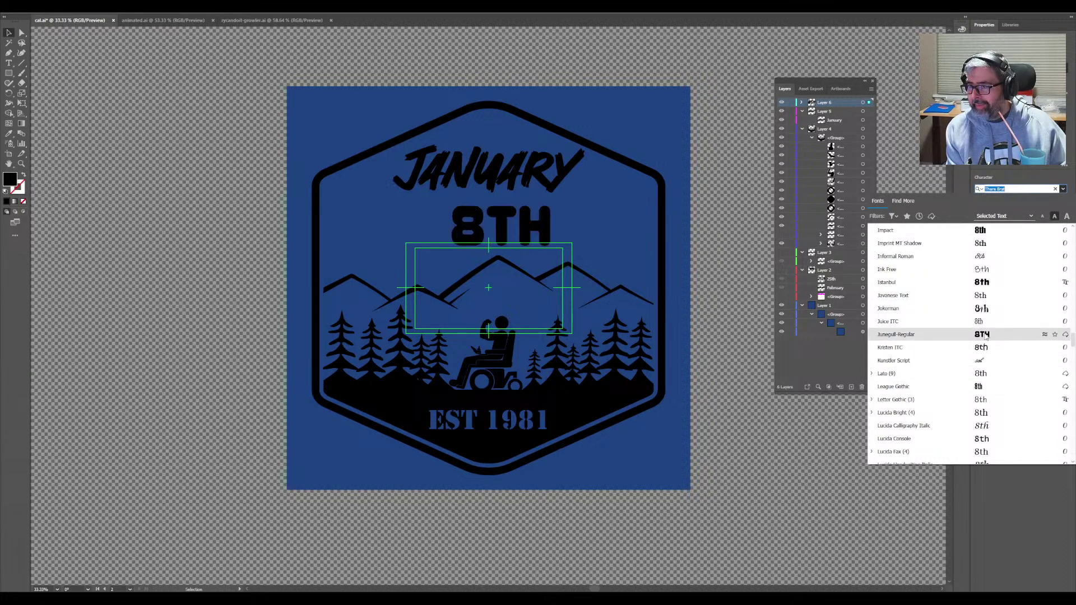
pyautogui.scroll(-10, 984, 335)
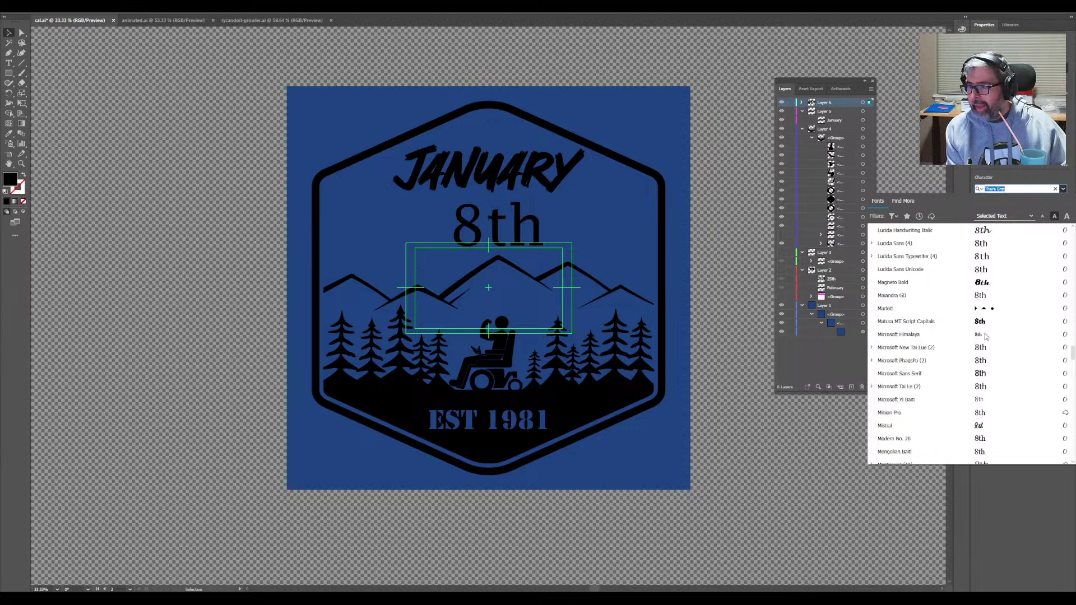
pyautogui.scroll(-10, 985, 335)
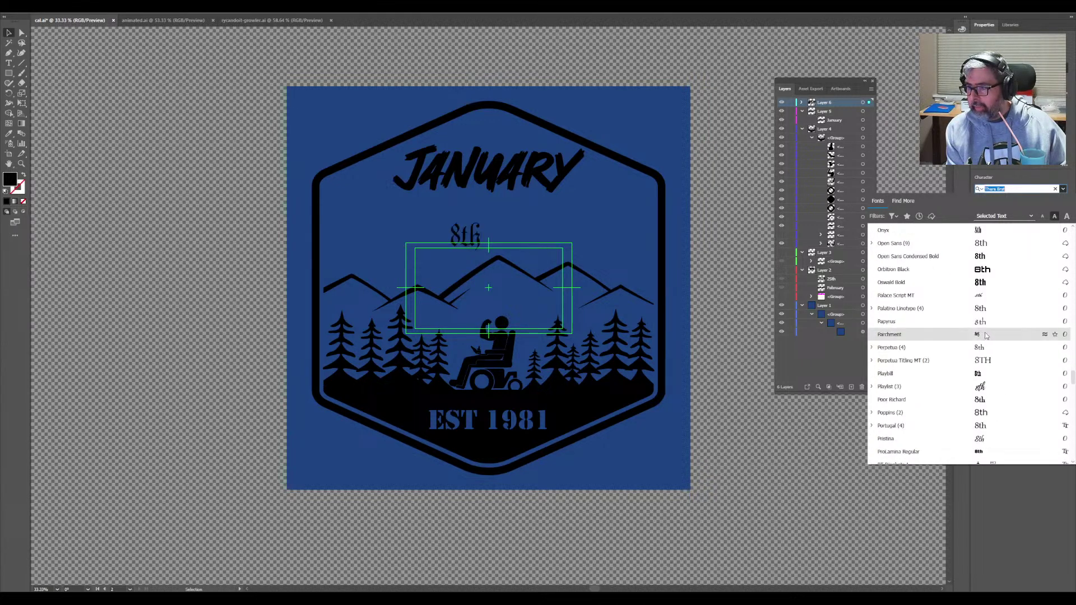
pyautogui.scroll(-6, 981, 334)
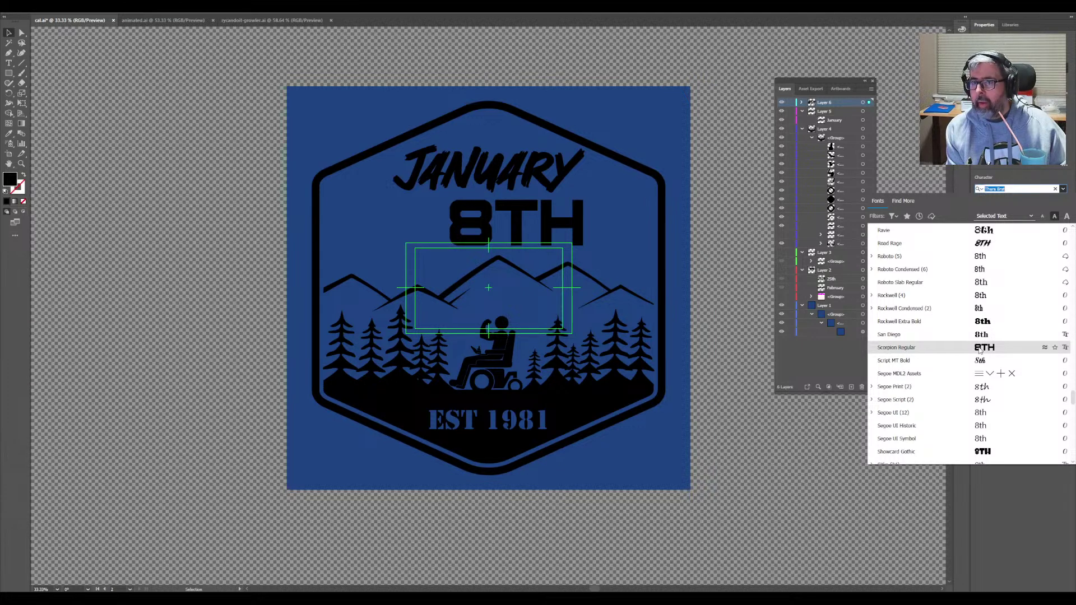
pyautogui.click(978, 348)
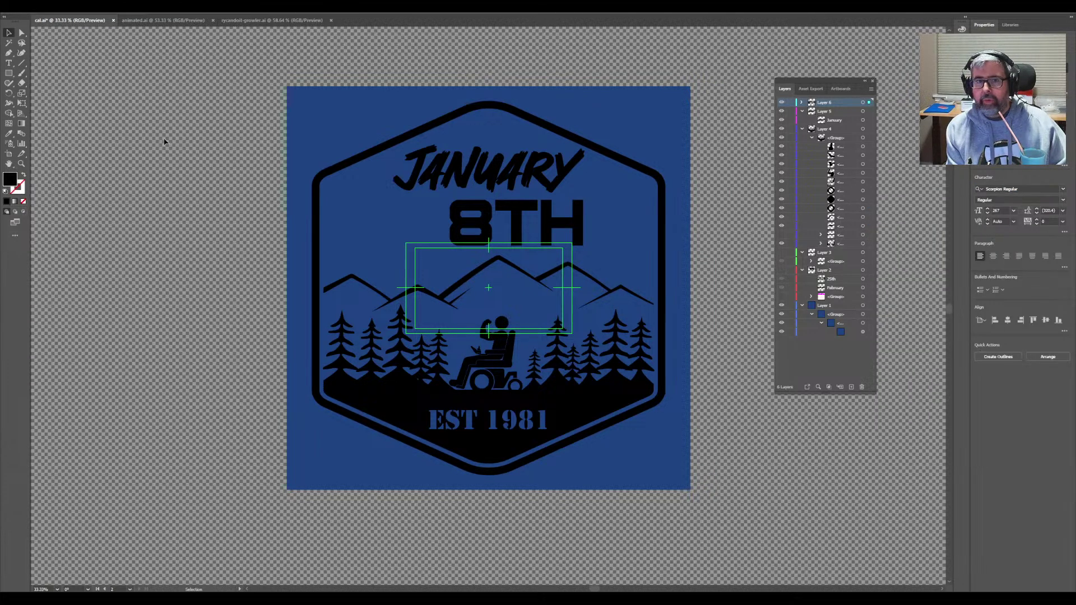
pyautogui.click(1008, 320)
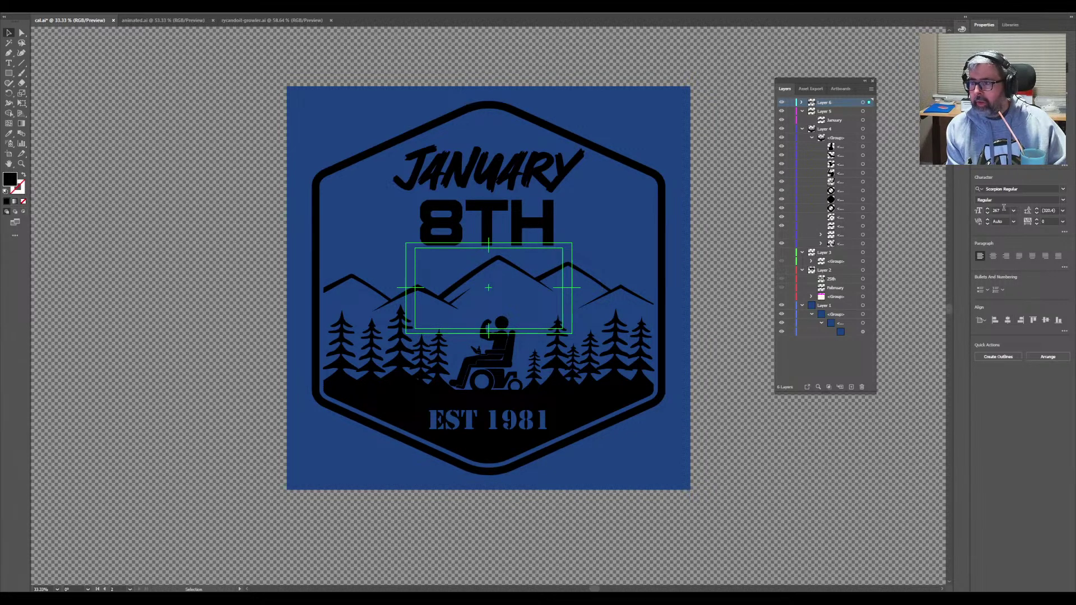
# - Reduce the font size of the 8th text in small decrements to 227 pt and recenter it horizontally on the artboard
pyautogui.click(988, 213)
pyautogui.click(988, 212)
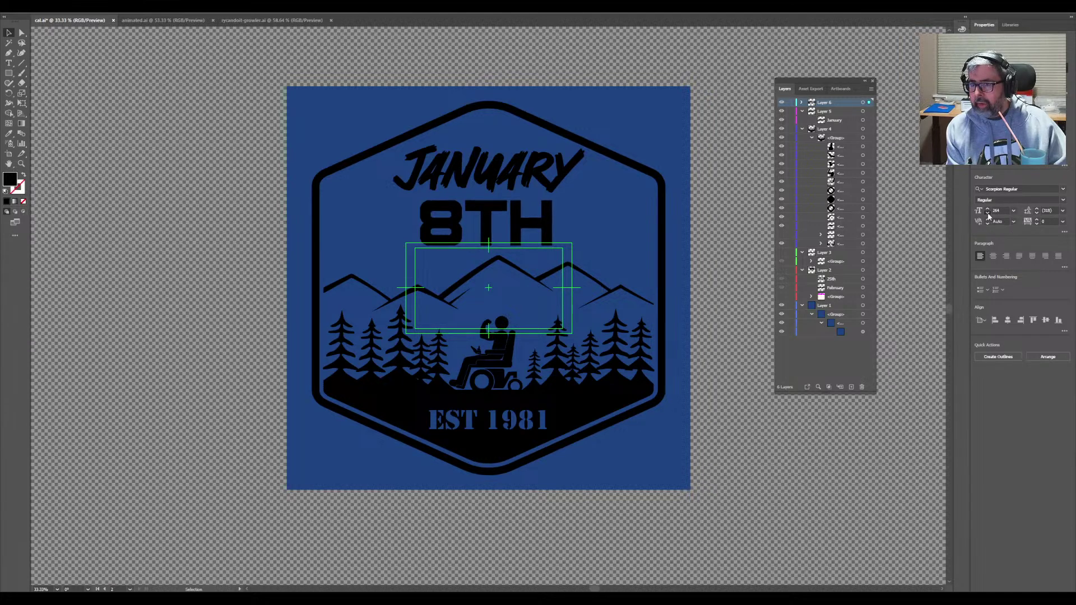
pyautogui.click(987, 213)
pyautogui.click(987, 213)
pyautogui.click(987, 213)
pyautogui.click(988, 213)
pyautogui.click(988, 213)
pyautogui.click(987, 213)
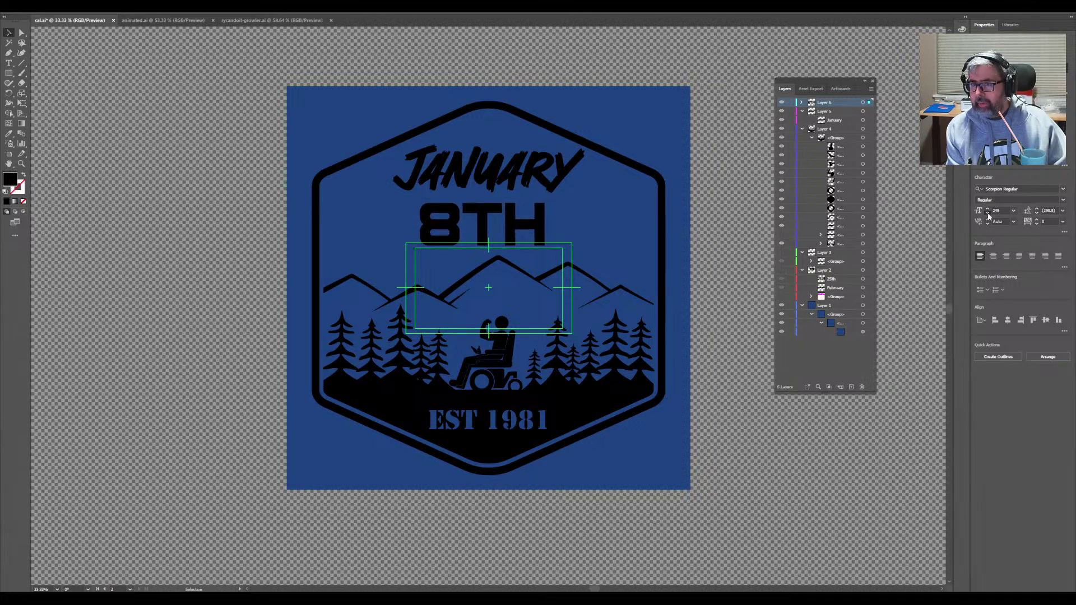
pyautogui.click(988, 213)
pyautogui.click(988, 213)
pyautogui.click(987, 213)
pyautogui.click(988, 213)
pyautogui.click(987, 212)
pyautogui.click(988, 213)
pyautogui.click(987, 213)
pyautogui.click(988, 213)
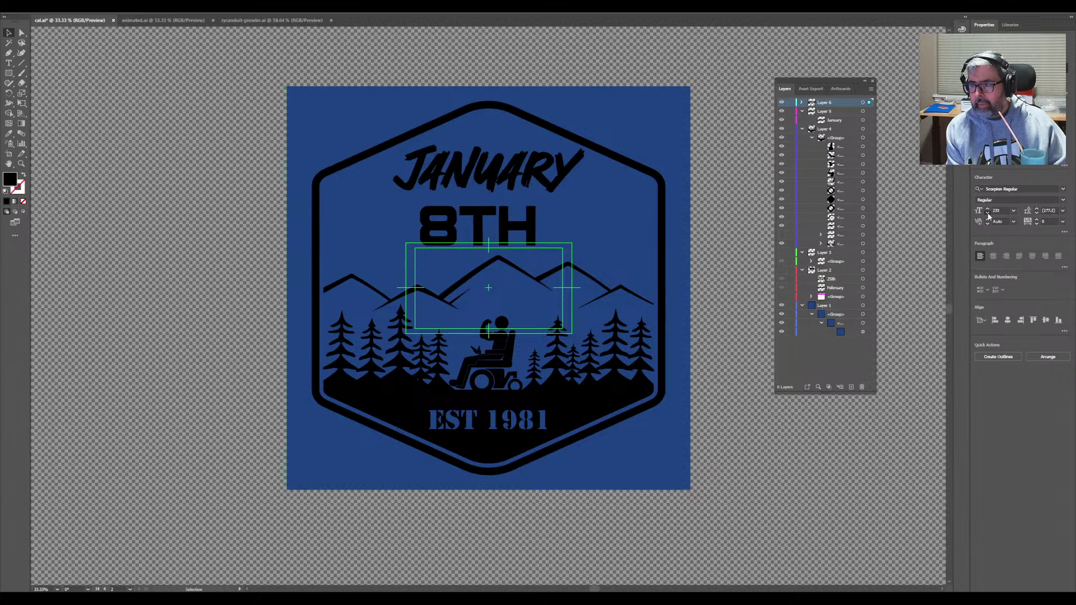
pyautogui.click(987, 213)
pyautogui.click(987, 213)
pyautogui.click(1007, 320)
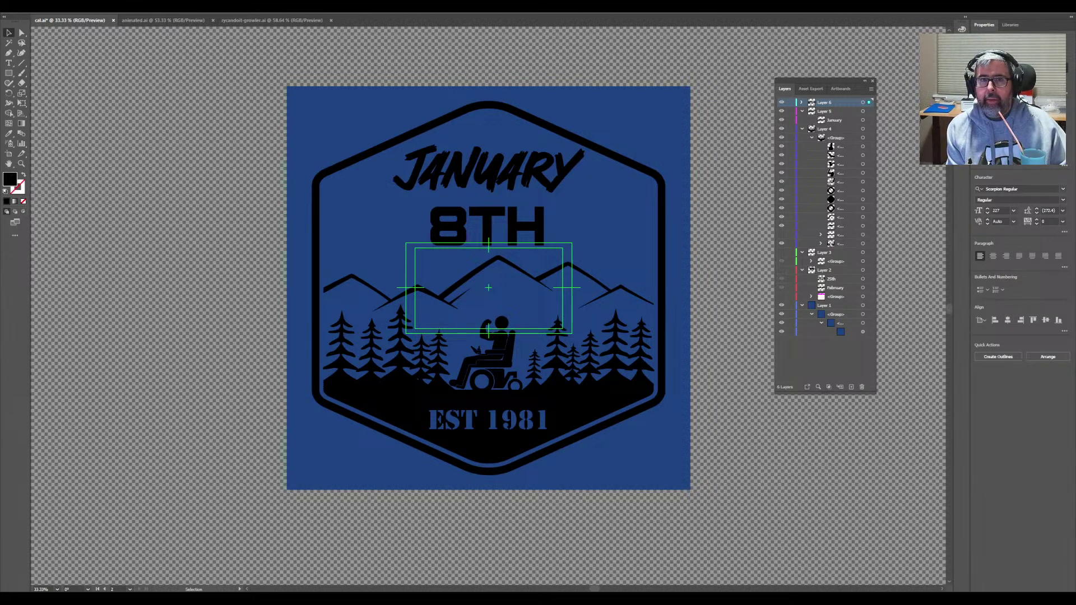
# - Save the badge document under its existing name
pyautogui.click(44, 6)
pyautogui.click(74, 69)
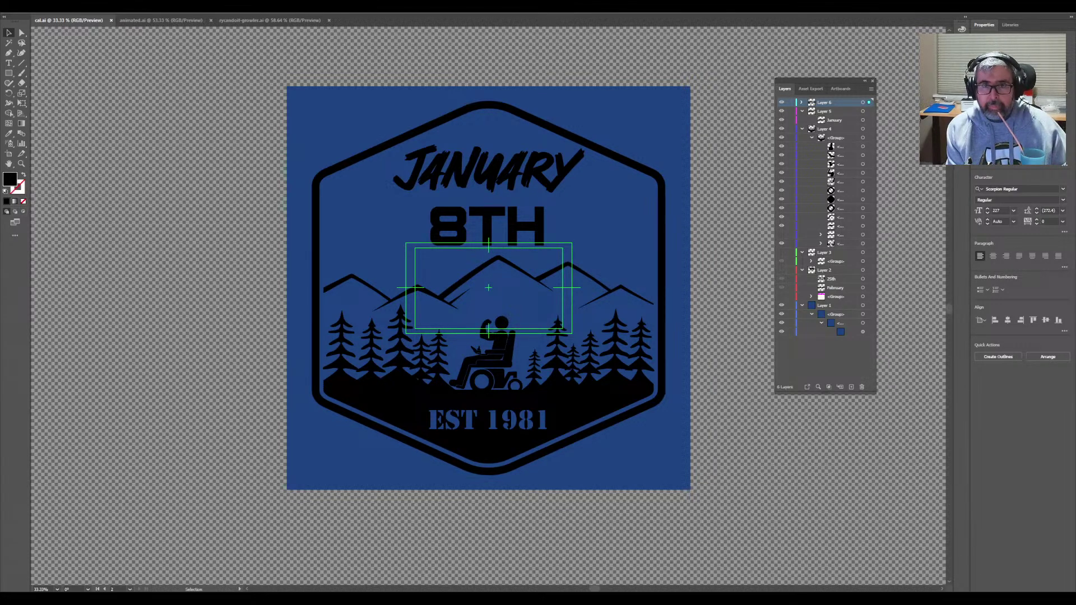
# - Display the document's variables, expand the 8th text's layer, then add a new variable and select it
pyautogui.click(165, 5)
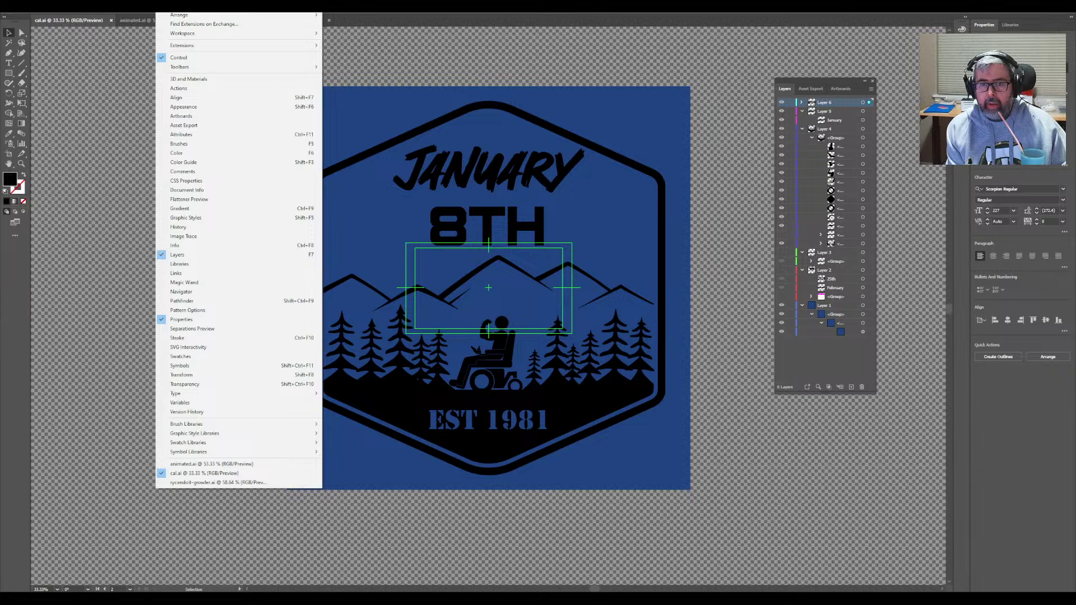
pyautogui.click(236, 402)
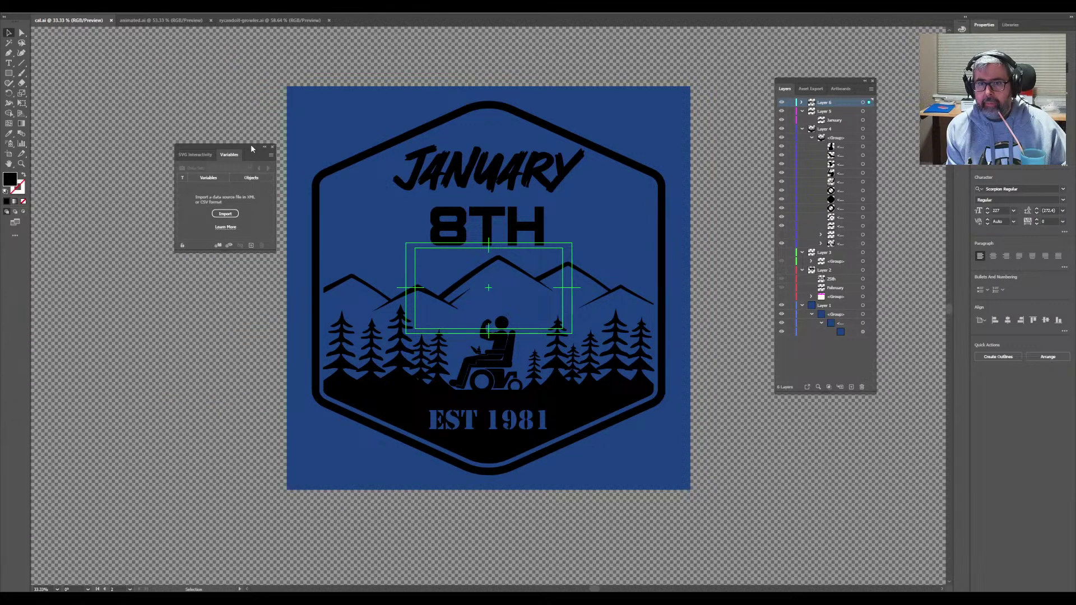
pyautogui.moveTo(247, 148); pyautogui.dragTo(243, 153)
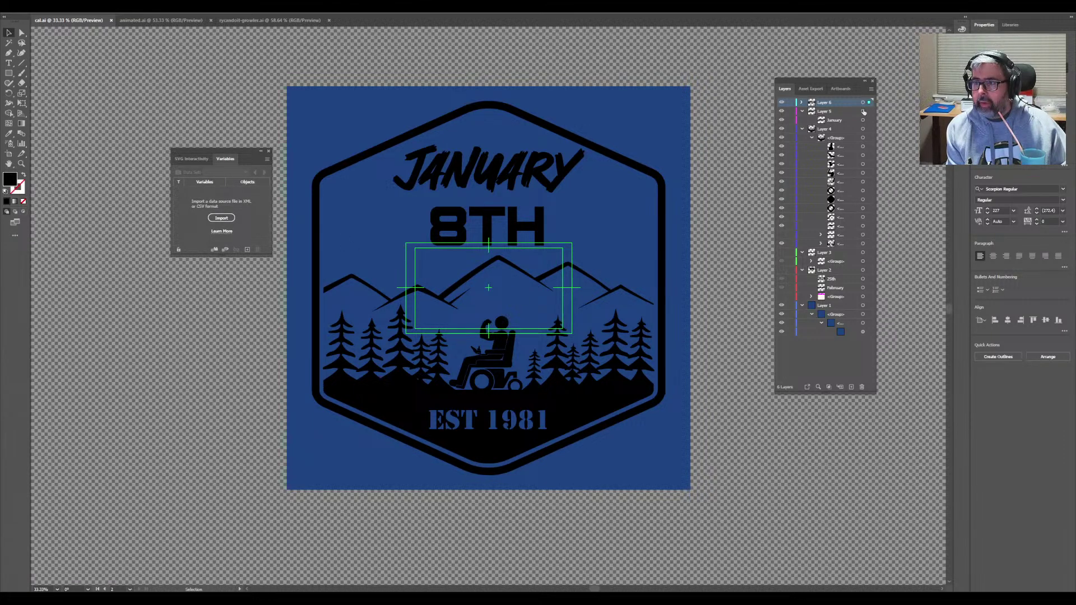
pyautogui.click(802, 102)
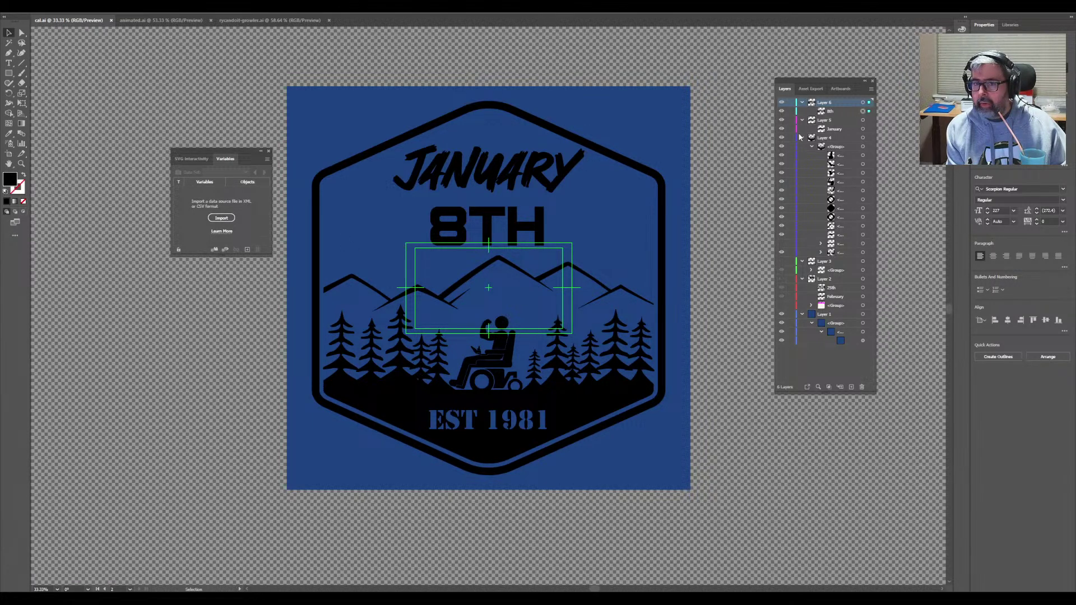
pyautogui.click(247, 249)
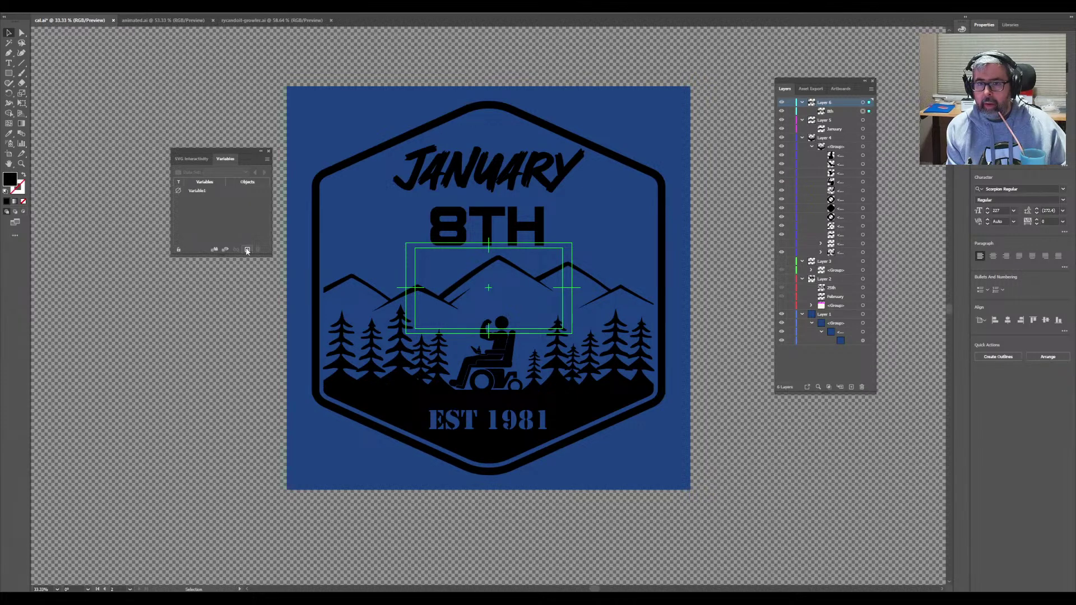
pyautogui.click(205, 191)
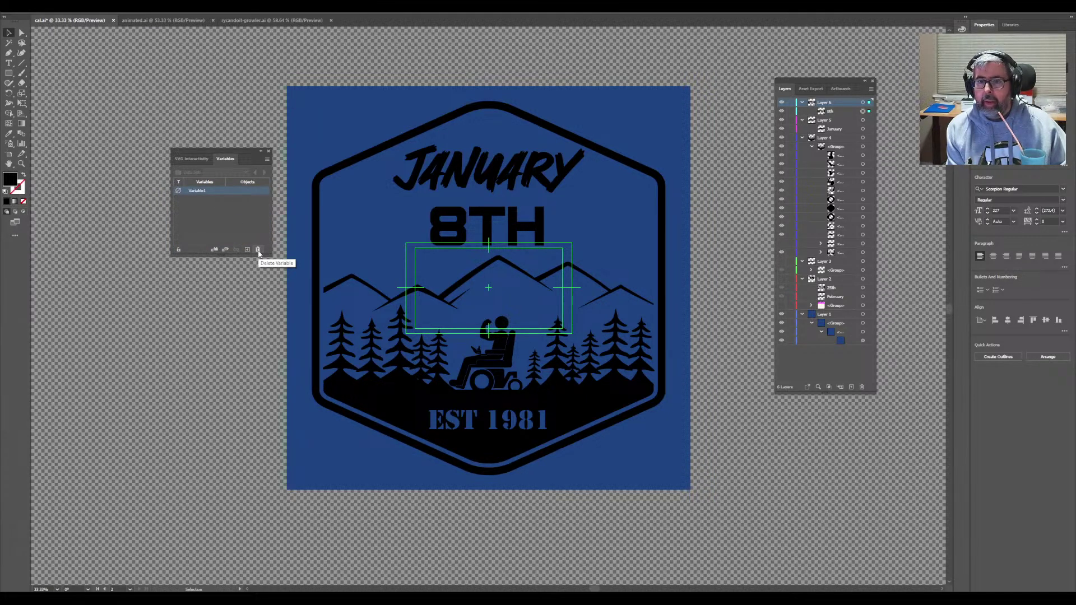
# - Delete the unbound variable from the document and select the January text object
pyautogui.click(258, 250)
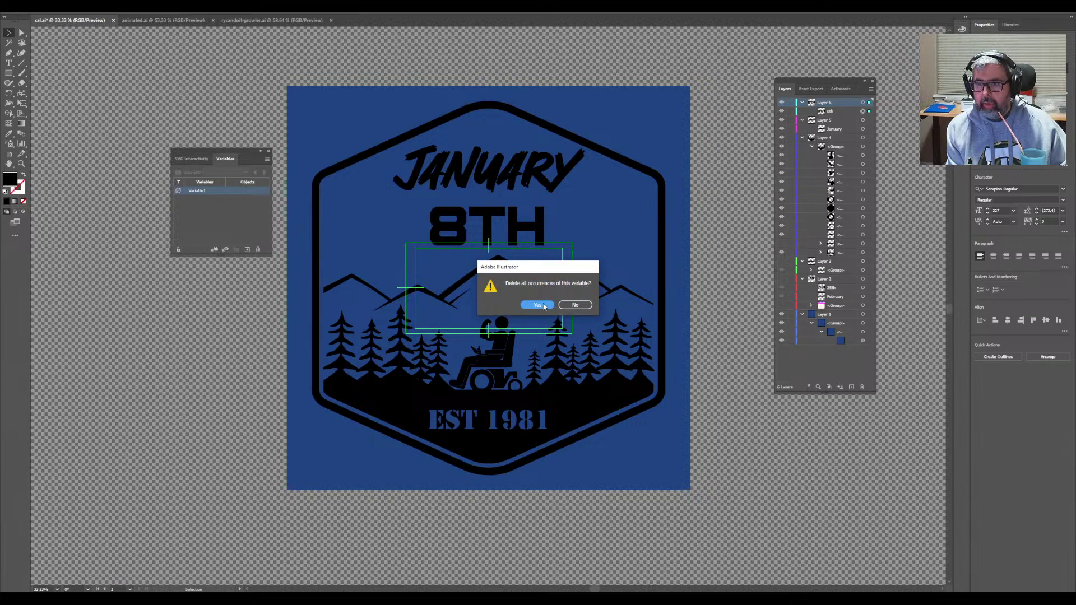
pyautogui.click(538, 306)
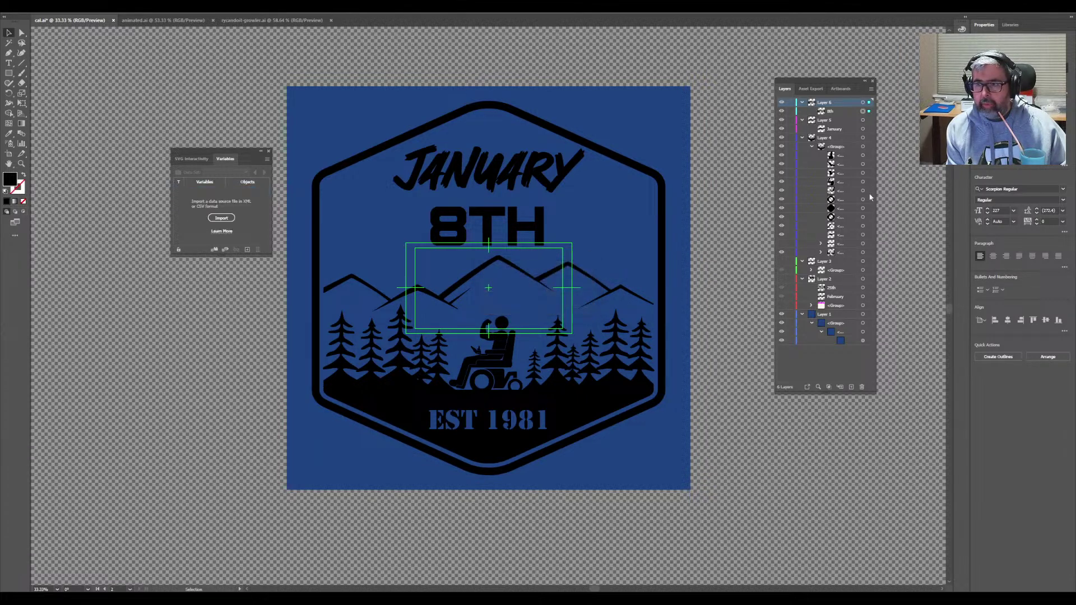
pyautogui.click(863, 129)
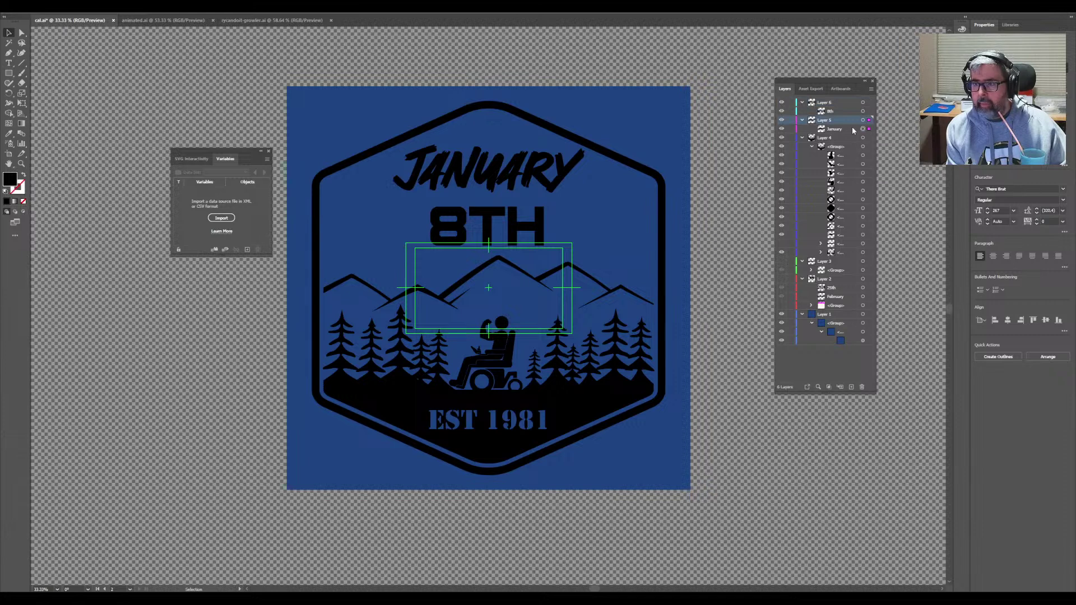
pyautogui.click(849, 129)
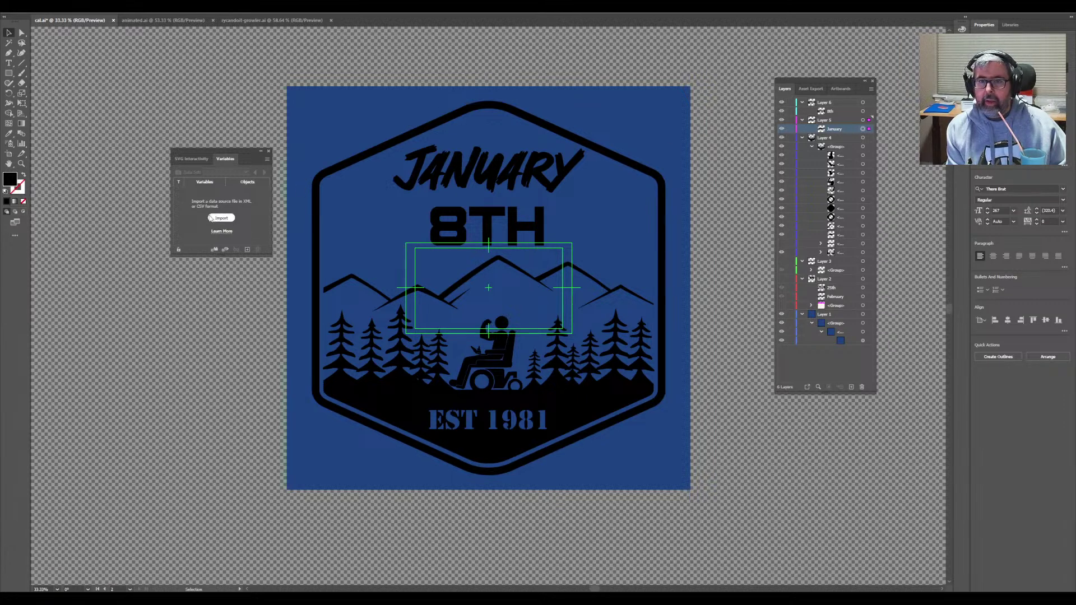
pyautogui.click(246, 249)
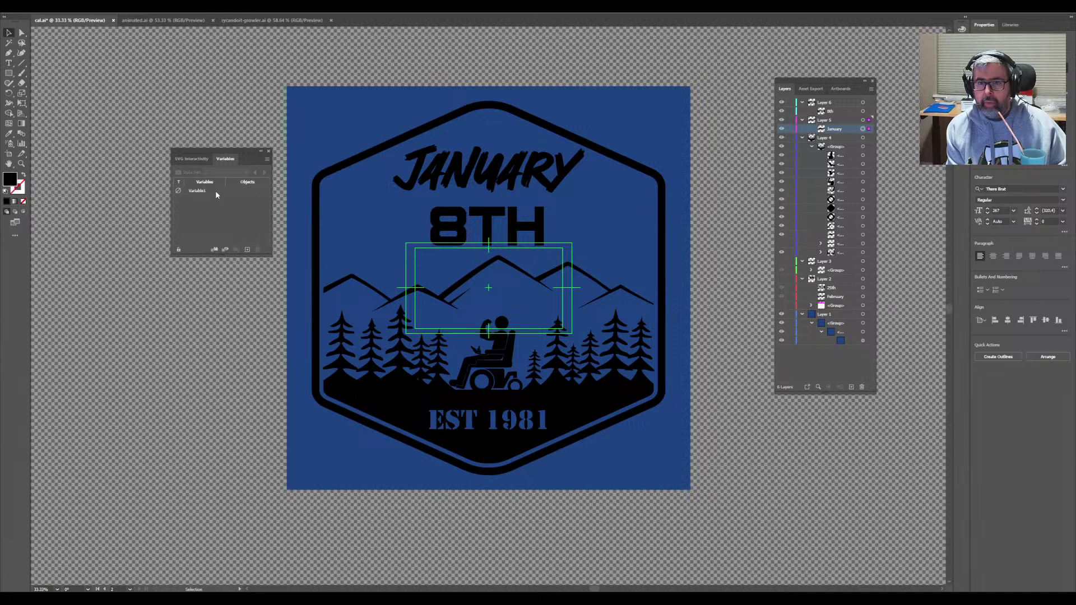
pyautogui.click(178, 191)
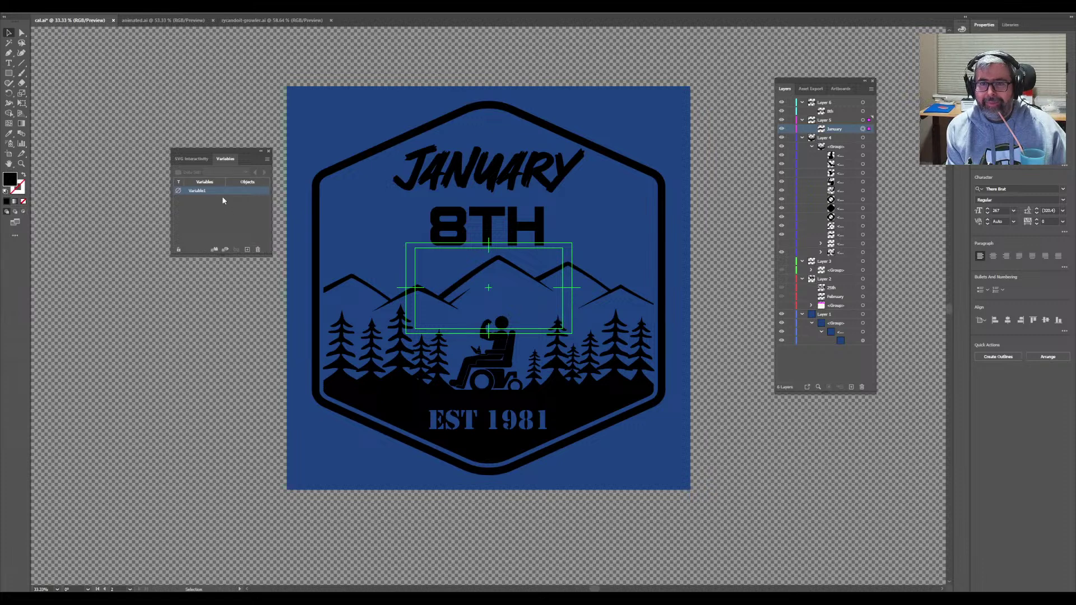
pyautogui.click(259, 251)
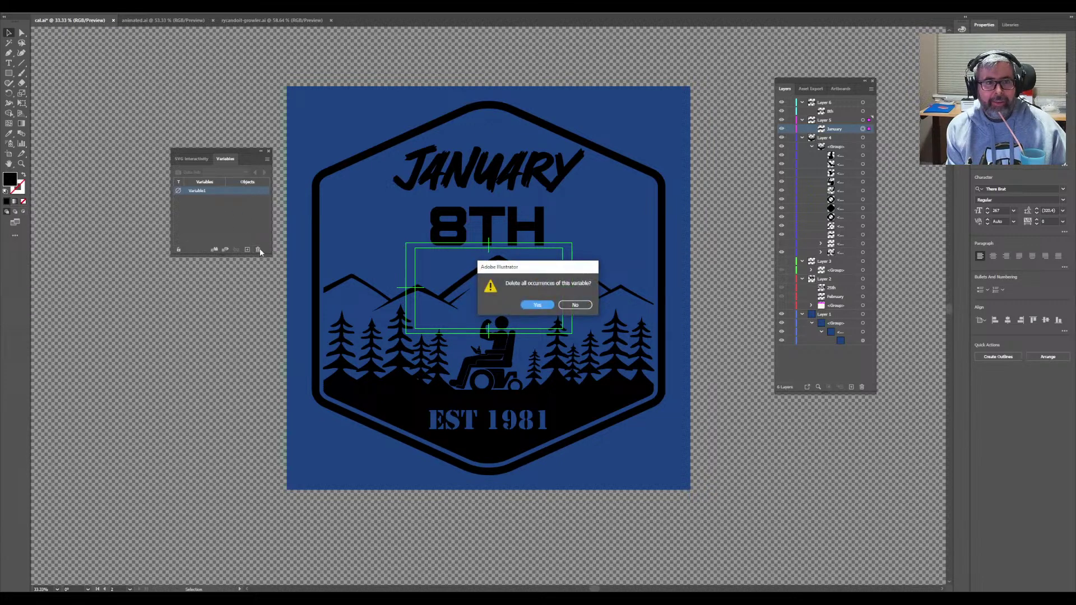
pyautogui.click(536, 305)
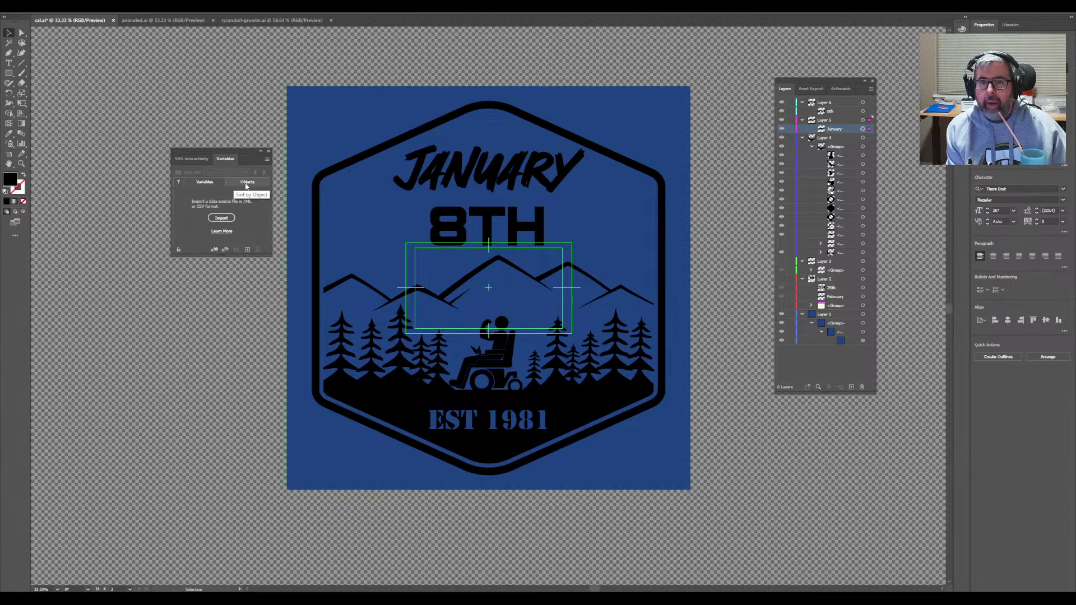
# - Make the January text dynamic as a text variable, and do the same for the 8th text
pyautogui.click(214, 250)
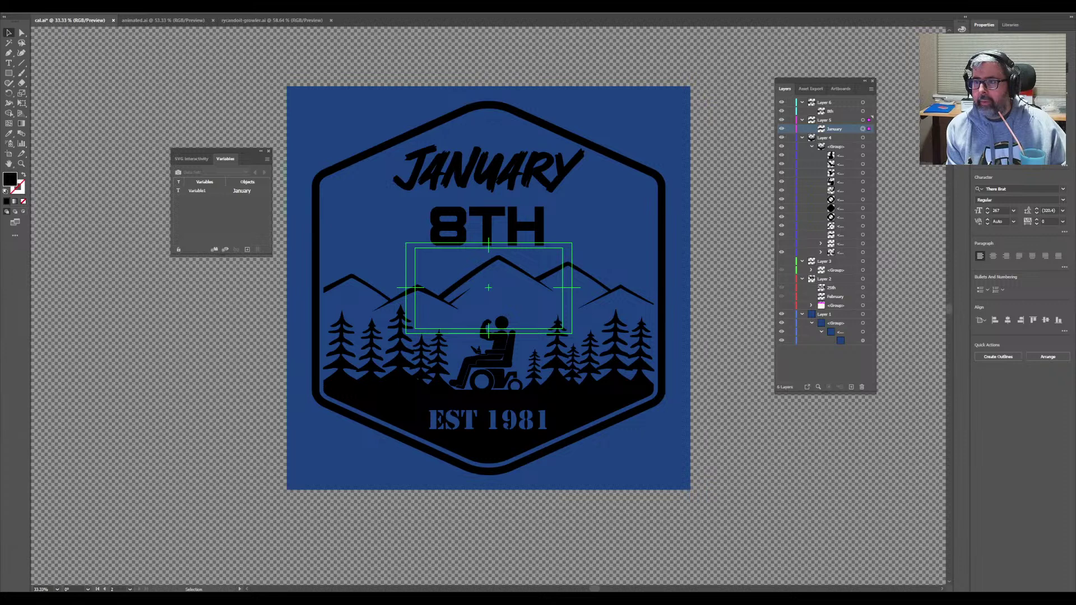
pyautogui.click(862, 112)
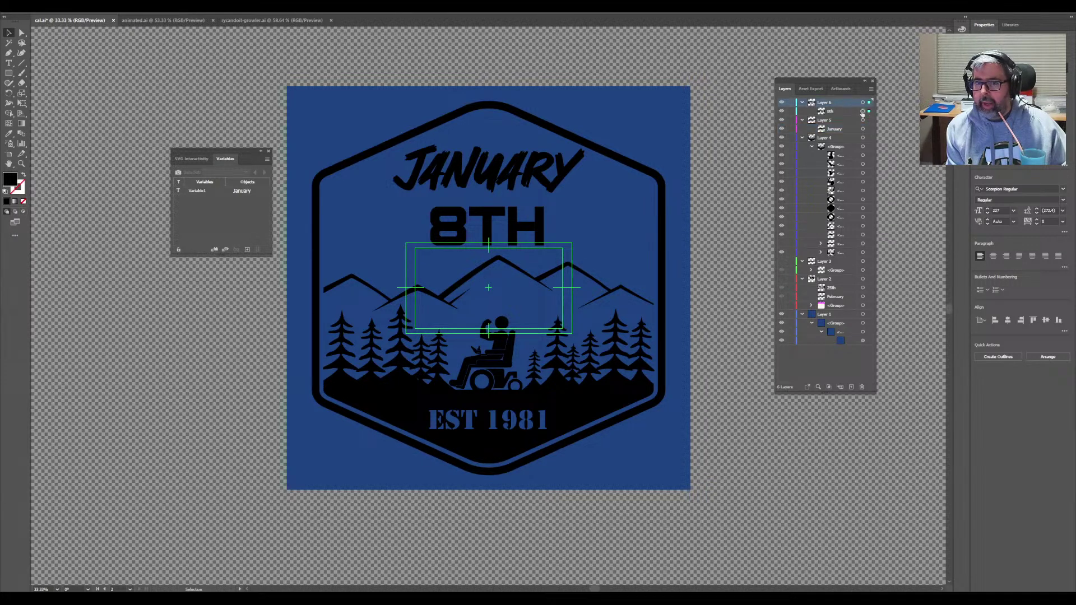
pyautogui.click(842, 111)
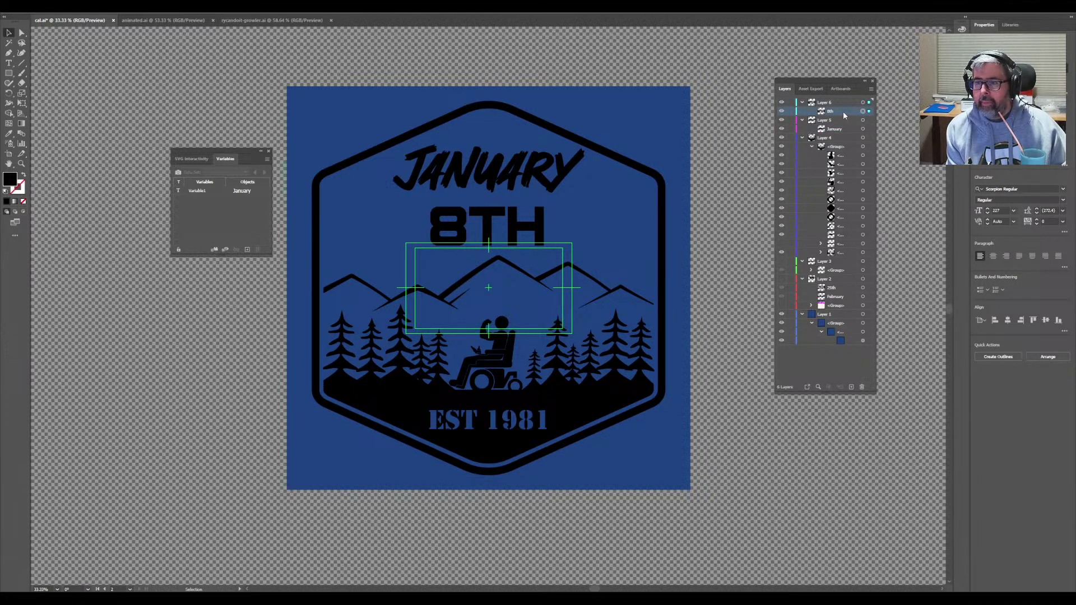
pyautogui.click(214, 250)
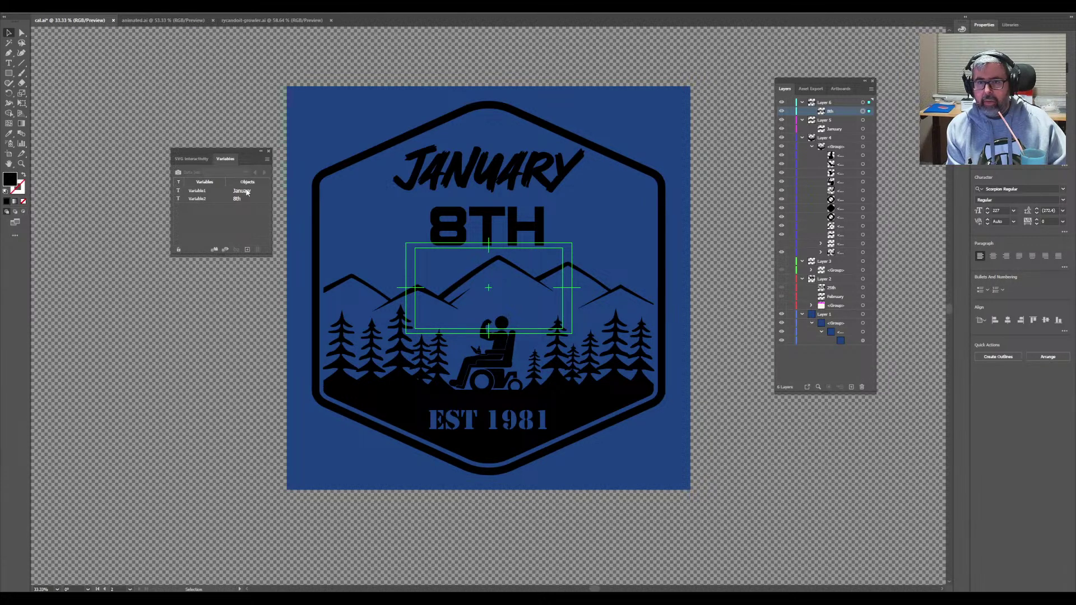
# - Rename the variable bound to the January text as month
pyautogui.click(203, 193)
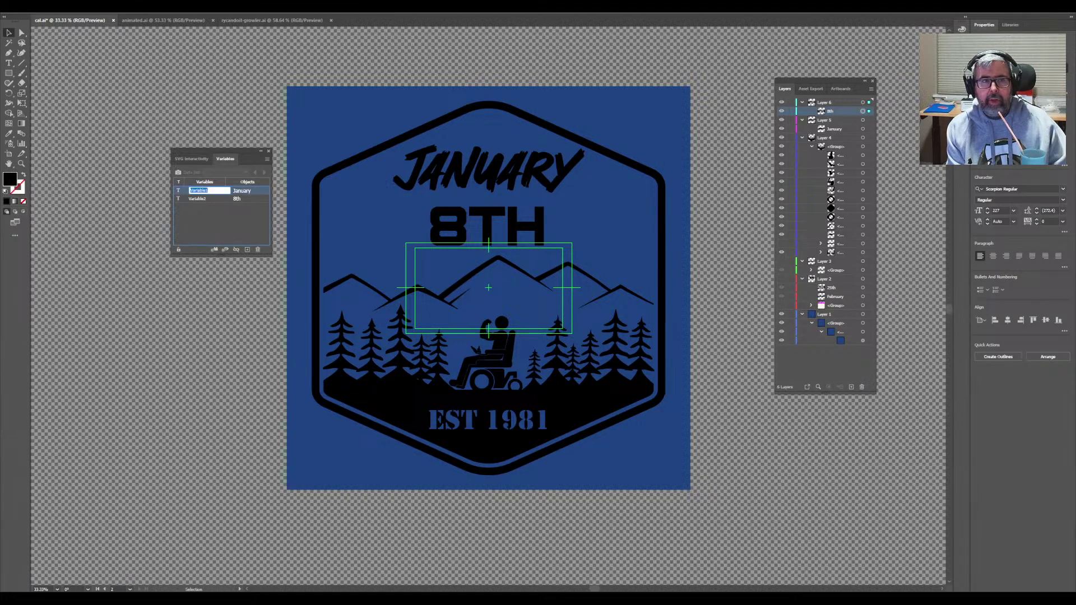
pyautogui.doubleClick(197, 191)
pyautogui.write('m')
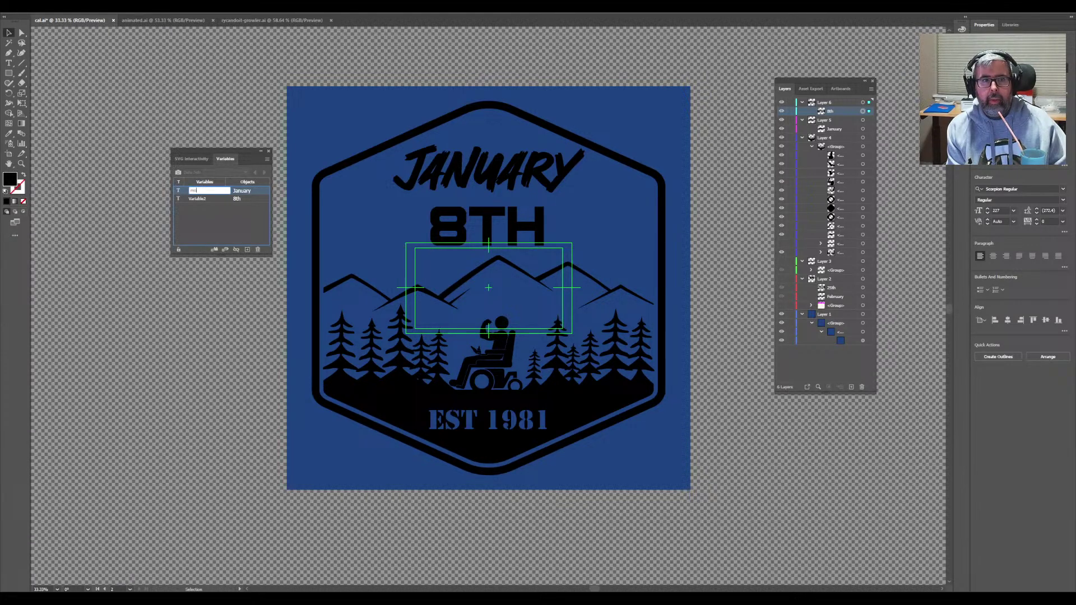
pyautogui.write('onth')
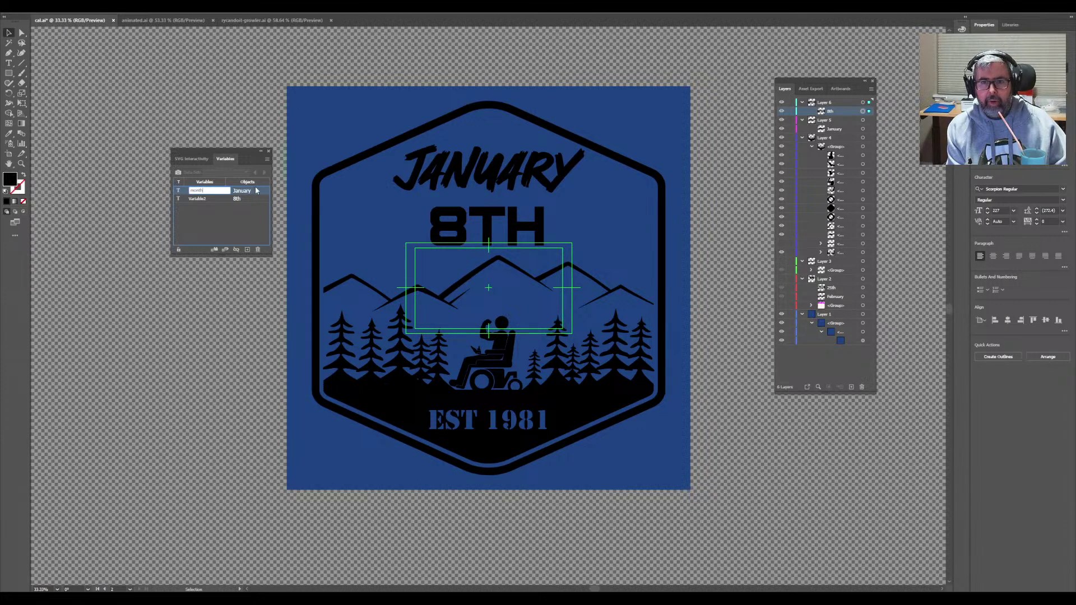
# - Rename the variable bound to the 8th text as day and save the badge document
pyautogui.click(205, 200)
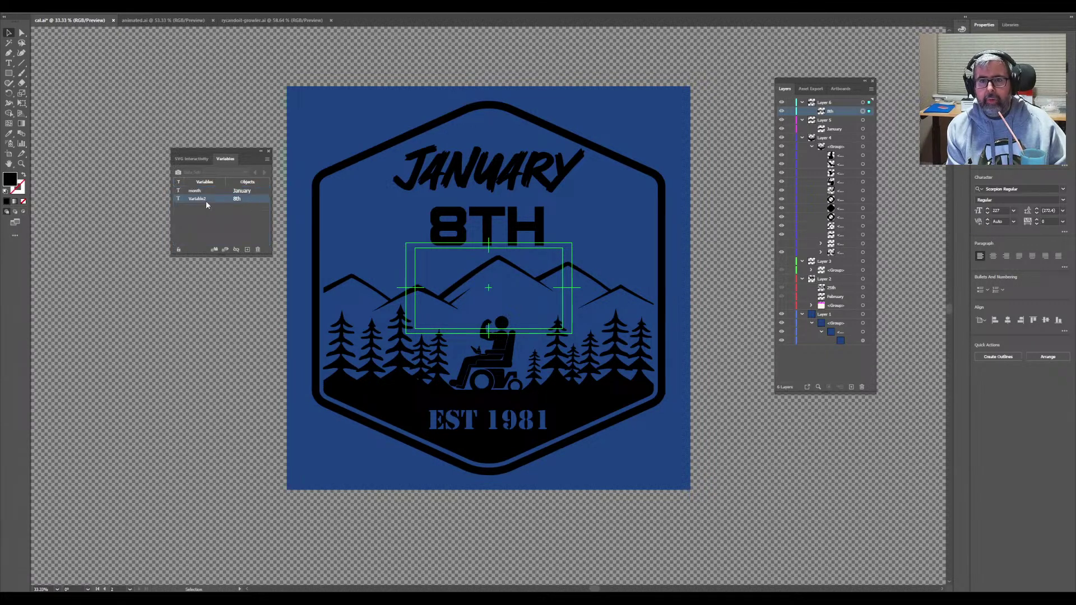
pyautogui.doubleClick(204, 199)
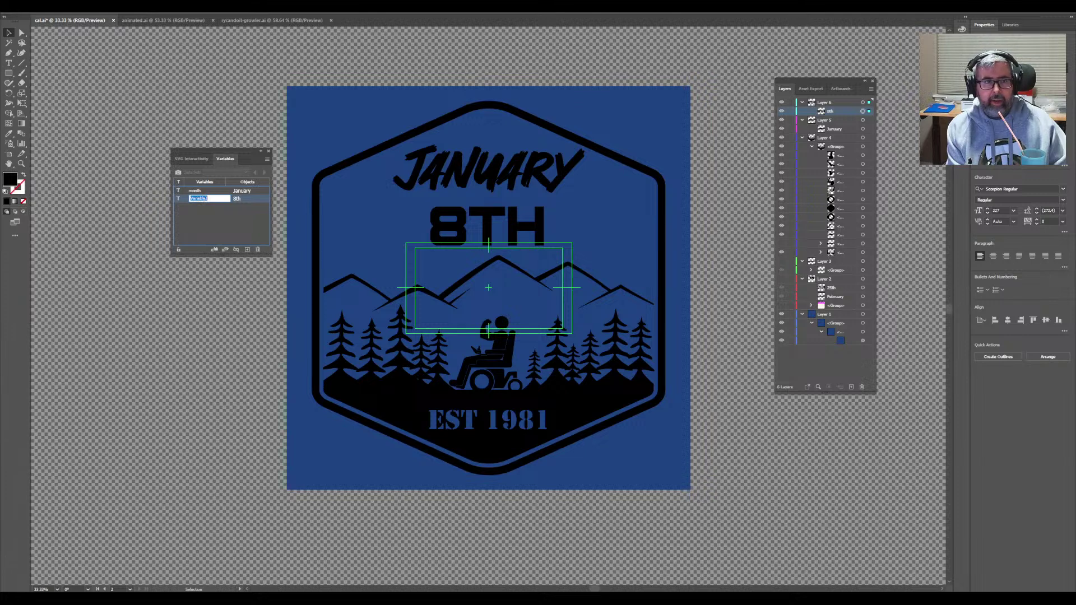
pyautogui.write('day')
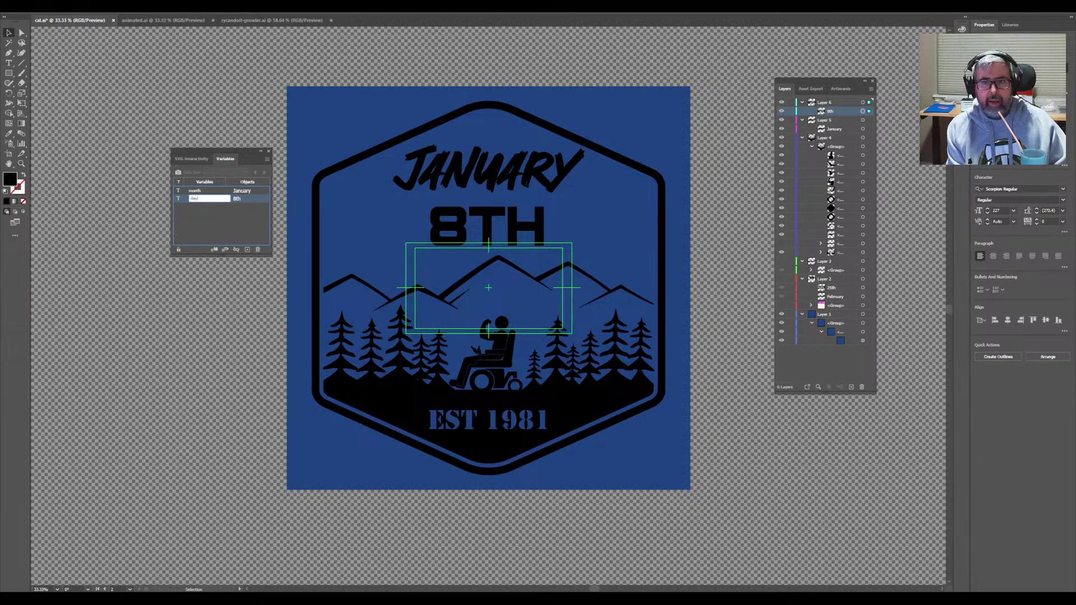
pyautogui.click(192, 227)
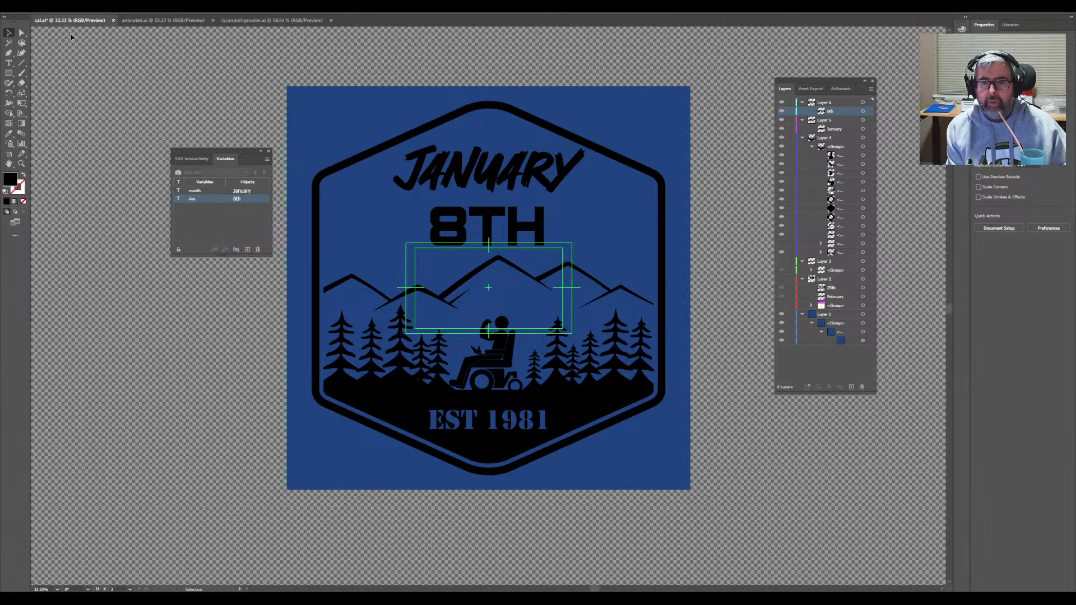
pyautogui.click(42, 5)
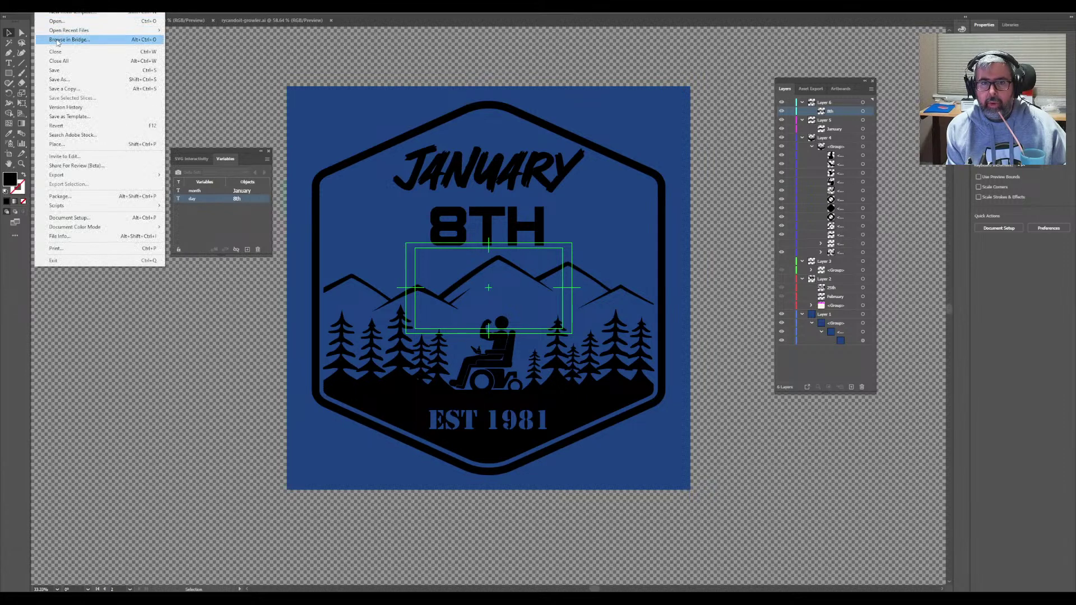
pyautogui.click(77, 69)
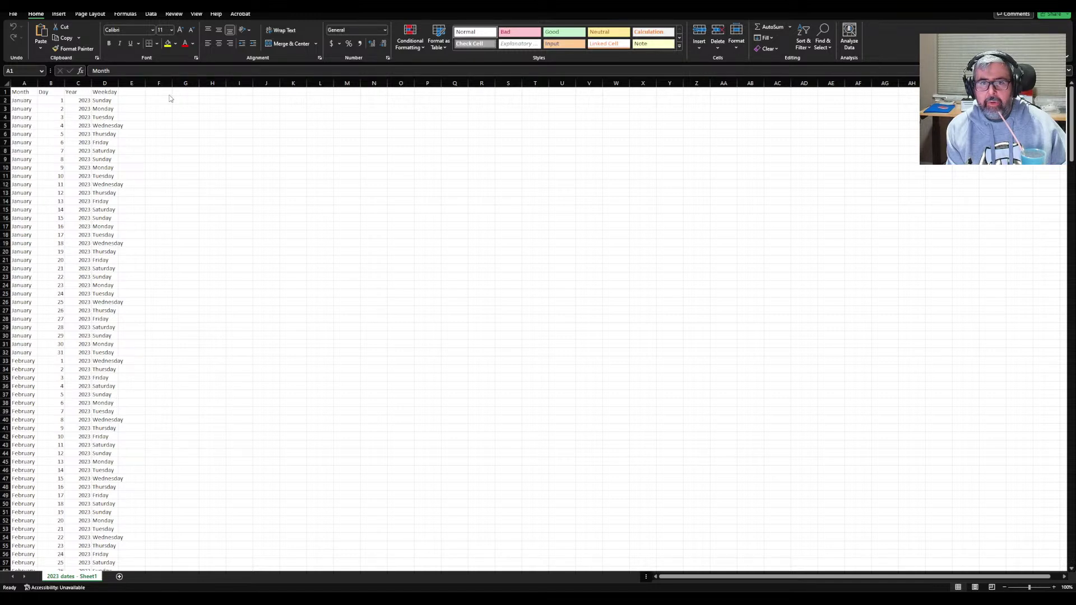
# - In the Excel 2023 dates sheet, delete the Year and Weekday columns
pyautogui.click(75, 83)
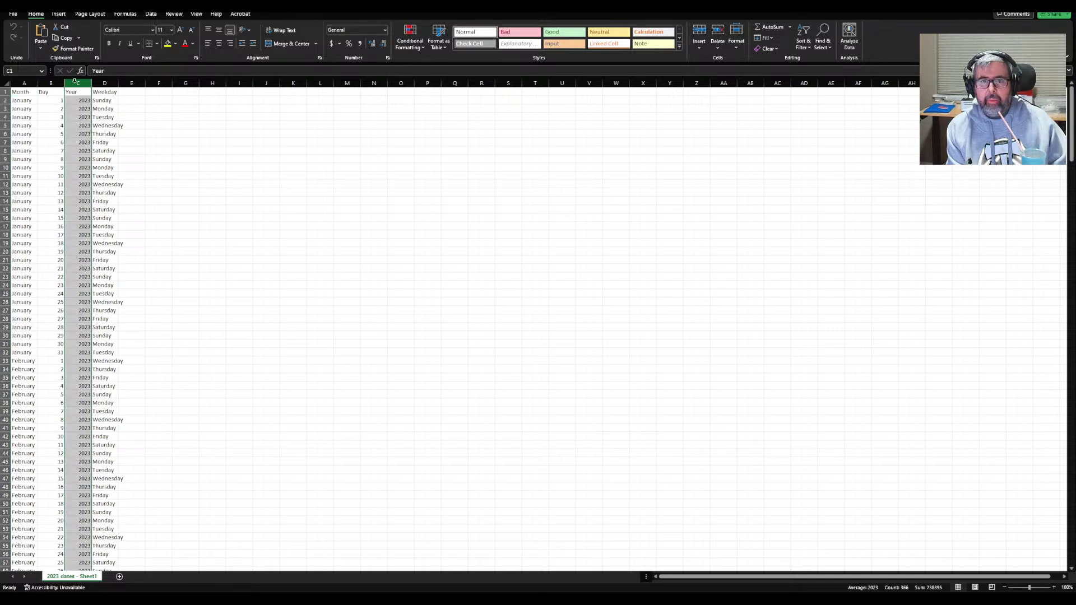
pyautogui.rightClick(75, 83)
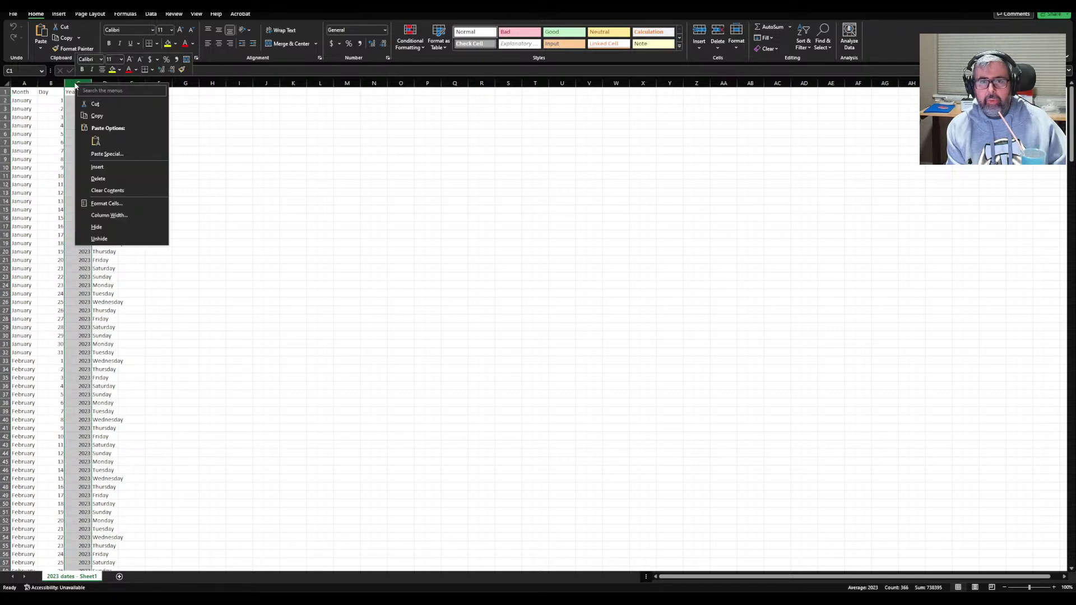
pyautogui.click(130, 174)
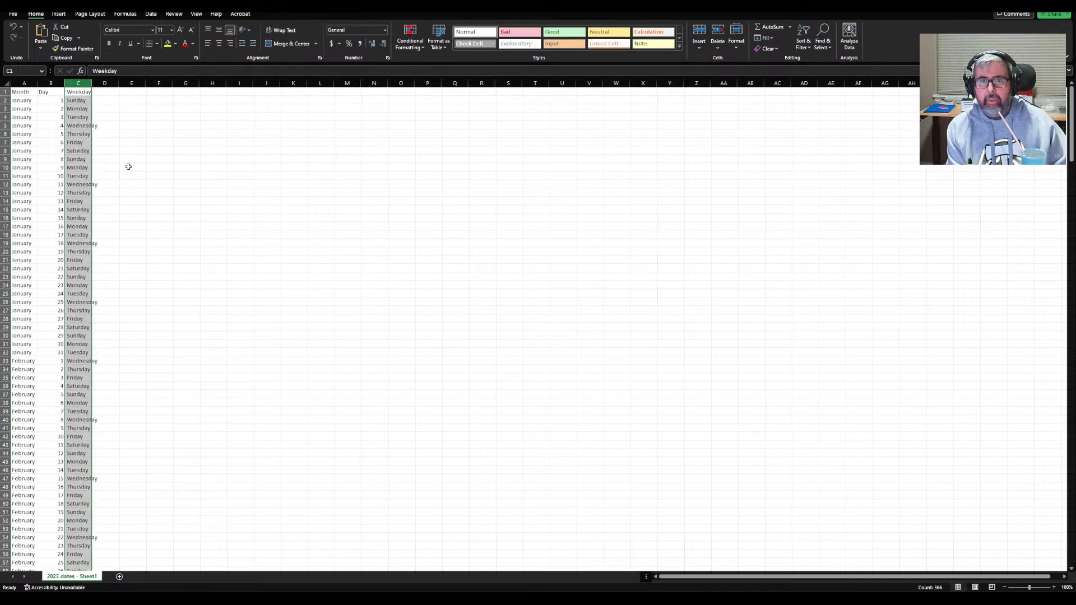
pyautogui.rightClick(79, 83)
pyautogui.click(139, 180)
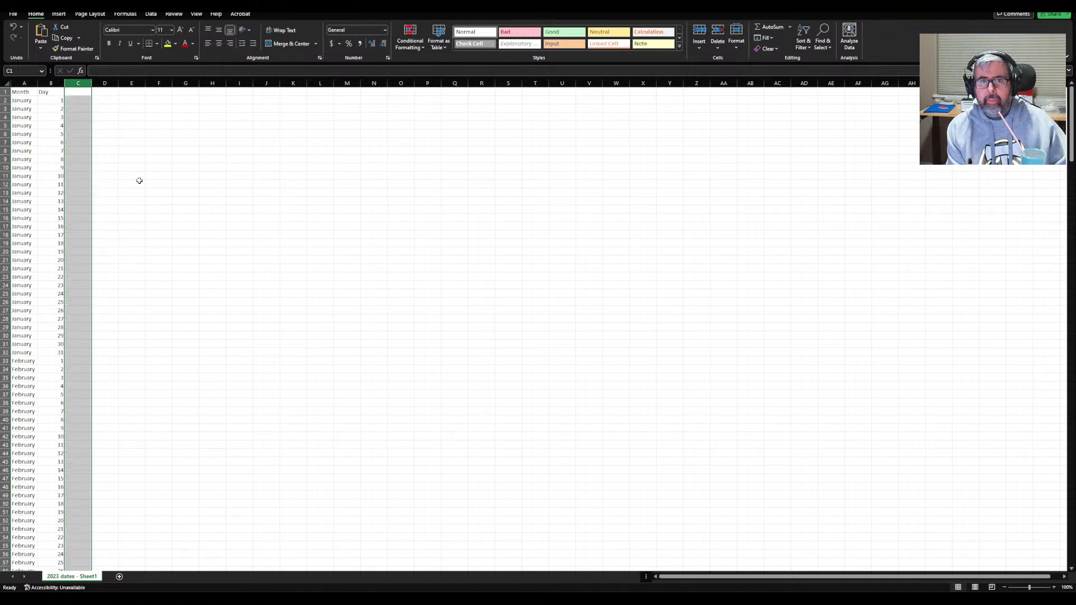
# - Change the two column headers in row 1 to lowercase month and day
pyautogui.doubleClick(25, 92)
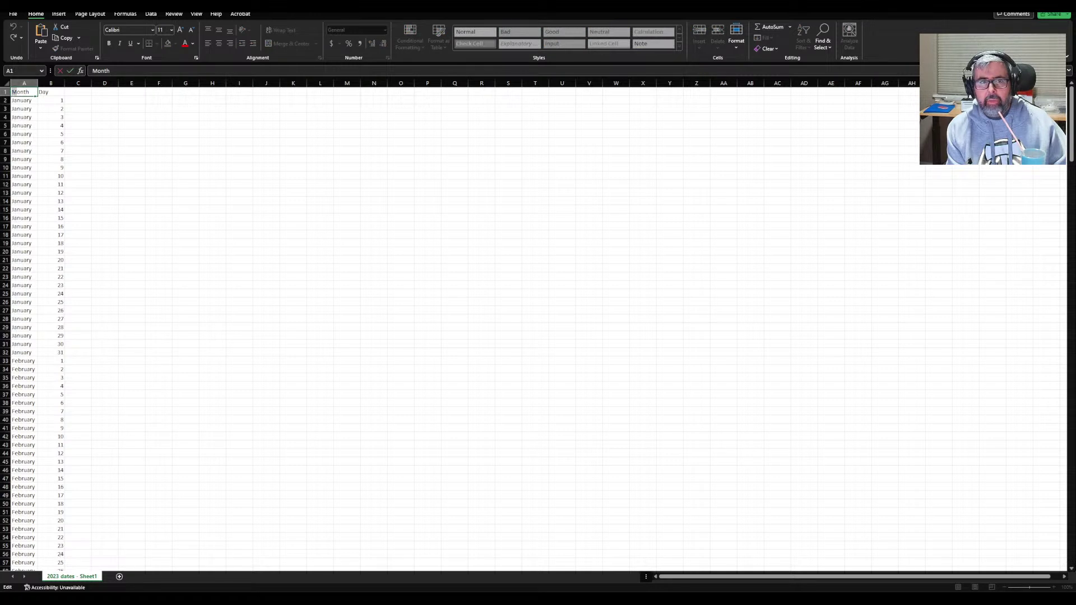
pyautogui.doubleClick(43, 92)
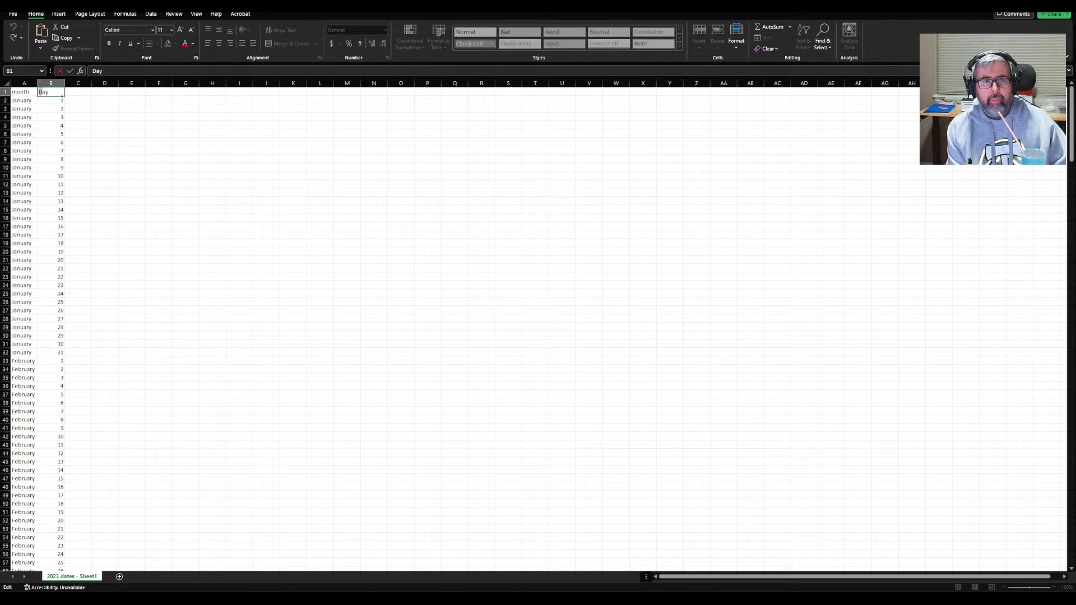
pyautogui.click(127, 107)
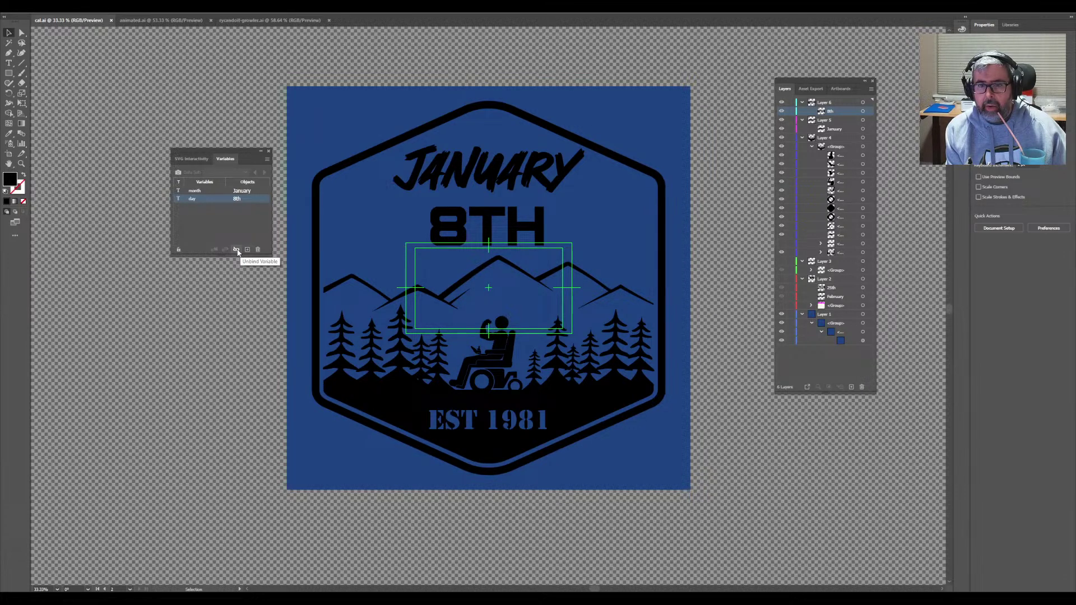
# - In Illustrator, load the 2023 dates - Sheet1 CSV from the Downloads folder as the variable library, overwriting the current variables and data sets
pyautogui.click(195, 231)
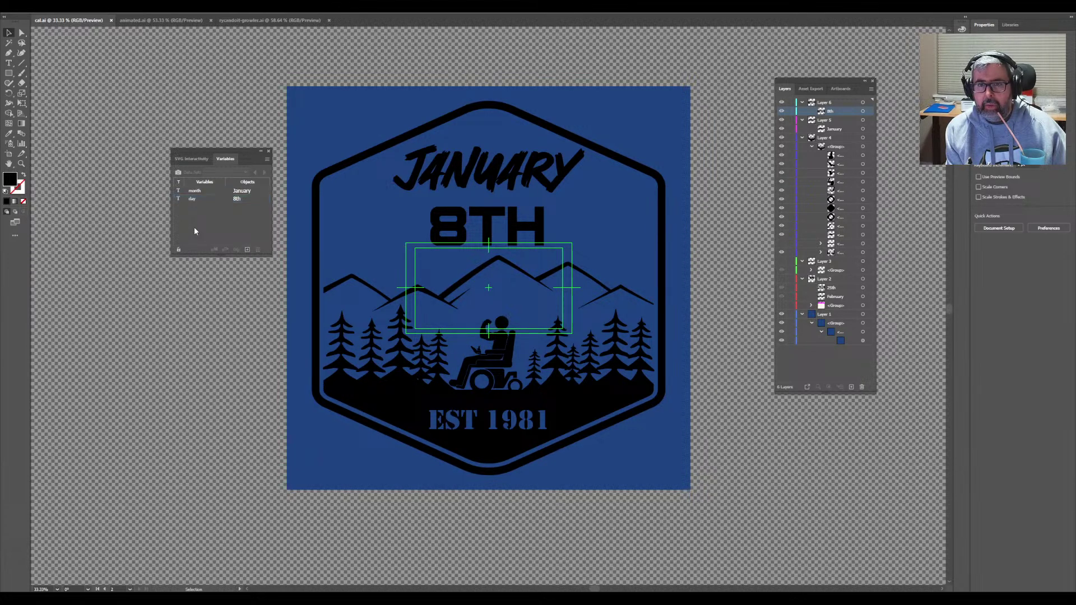
pyautogui.click(267, 159)
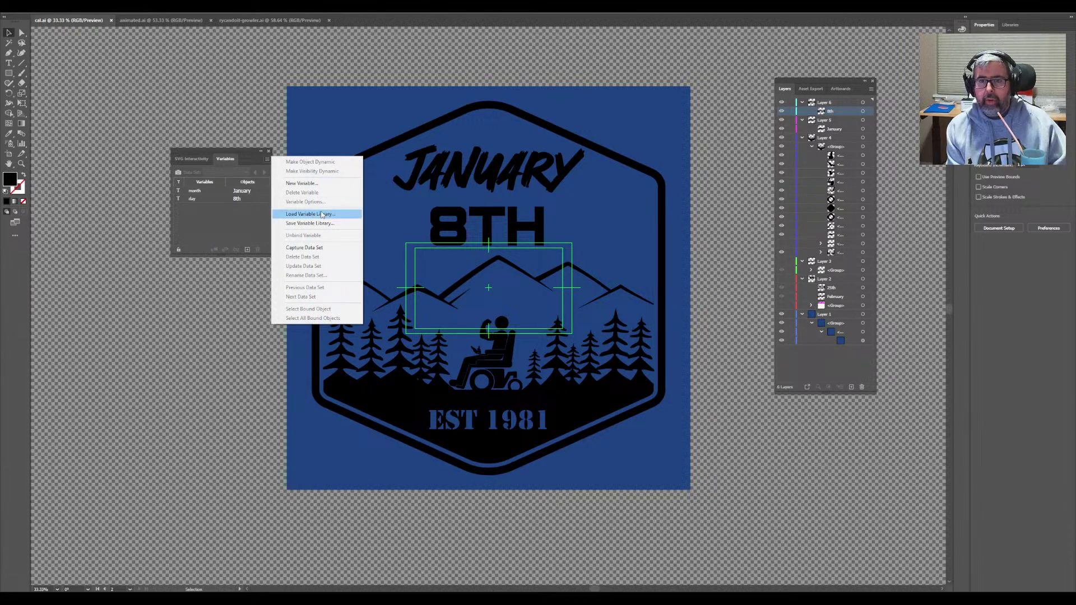
pyautogui.press('Escape')
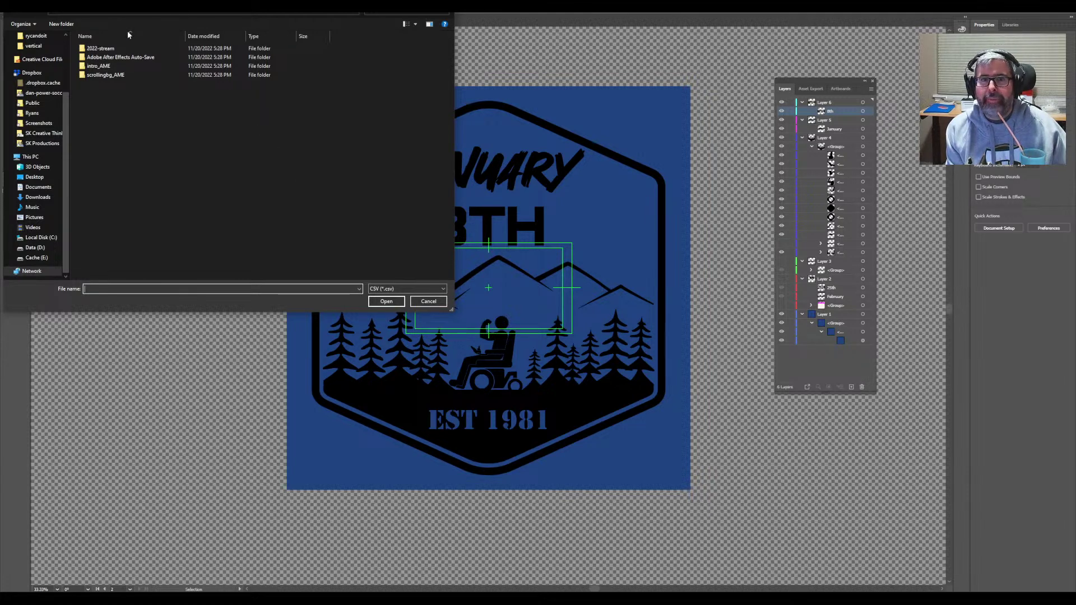
pyautogui.scroll(3, 47, 65)
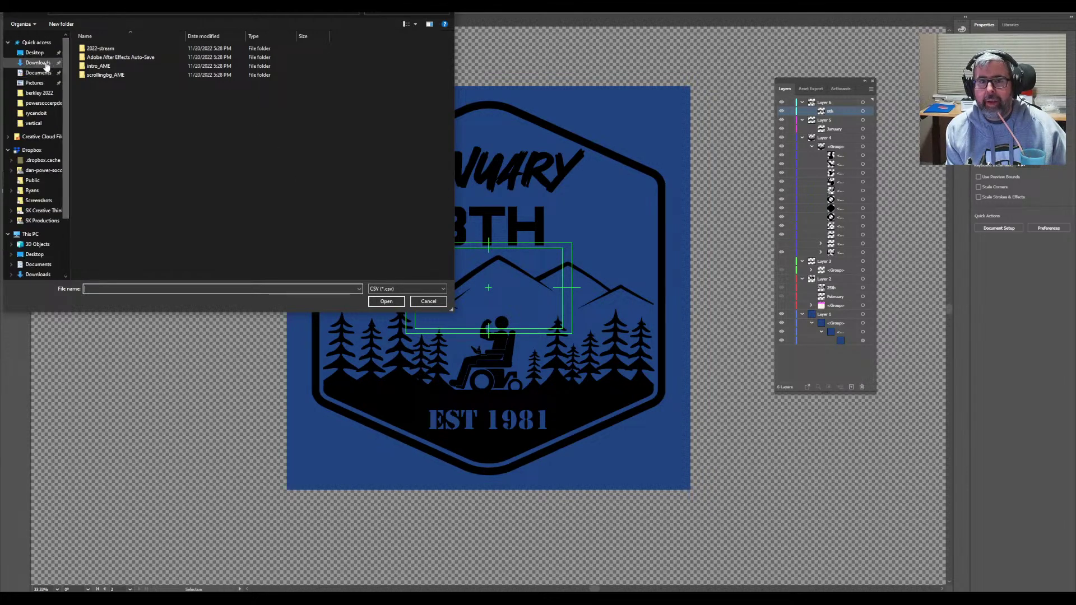
pyautogui.click(47, 64)
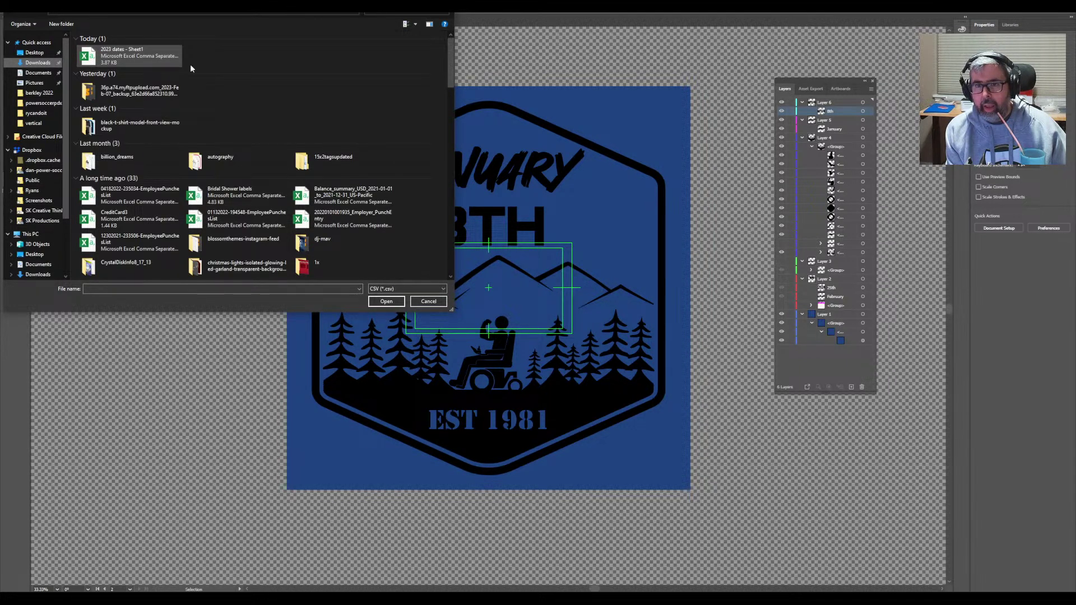
pyautogui.click(386, 301)
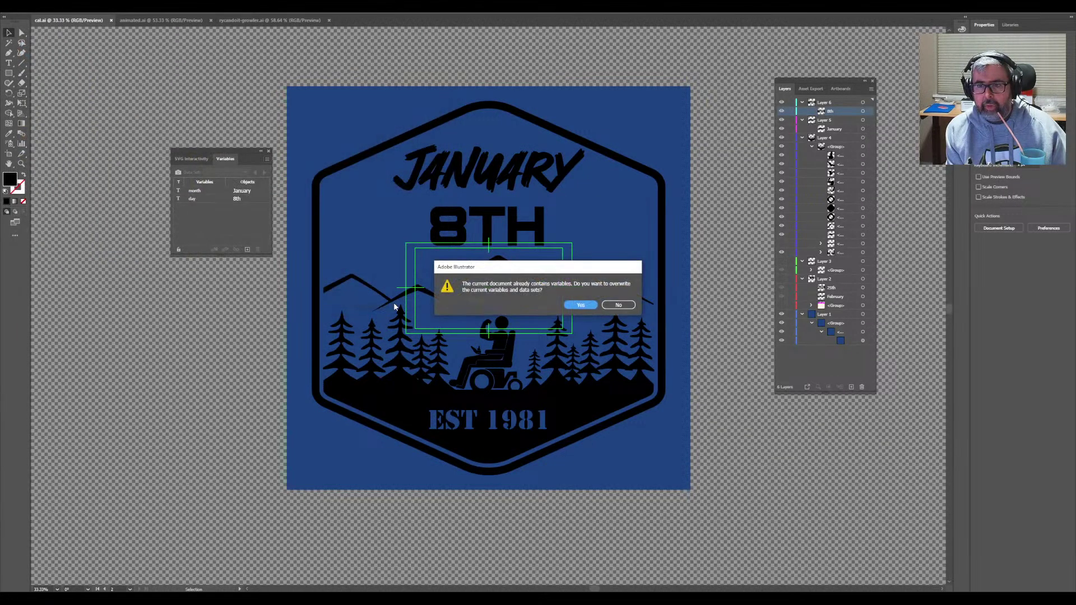
pyautogui.click(580, 305)
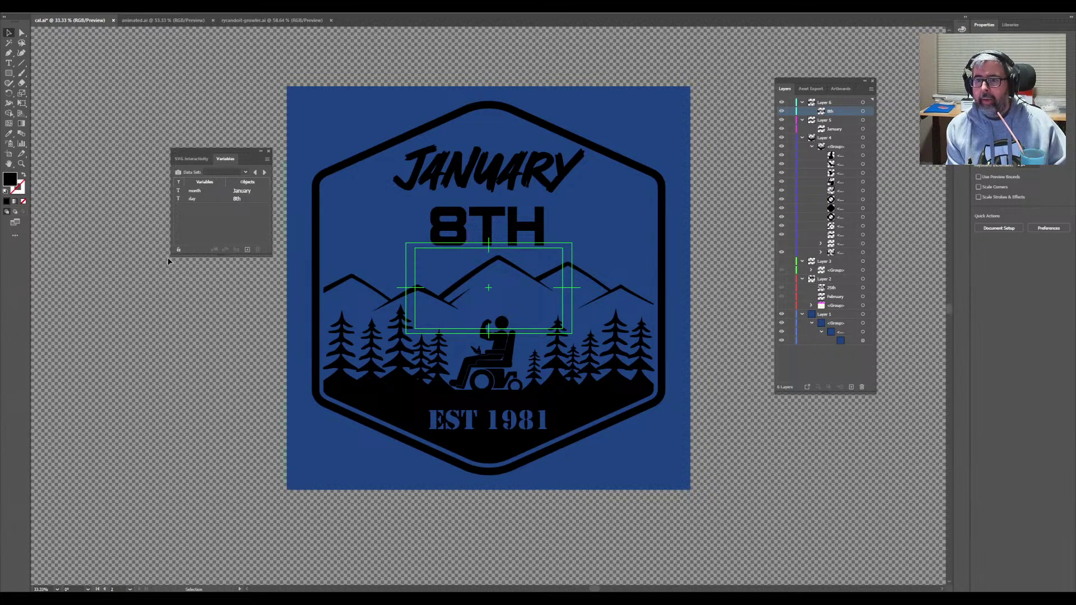
# - Apply Data Set 1 and go forward through the data sets to Data Set 52, checking how each month and day fits the badge
pyautogui.click(246, 174)
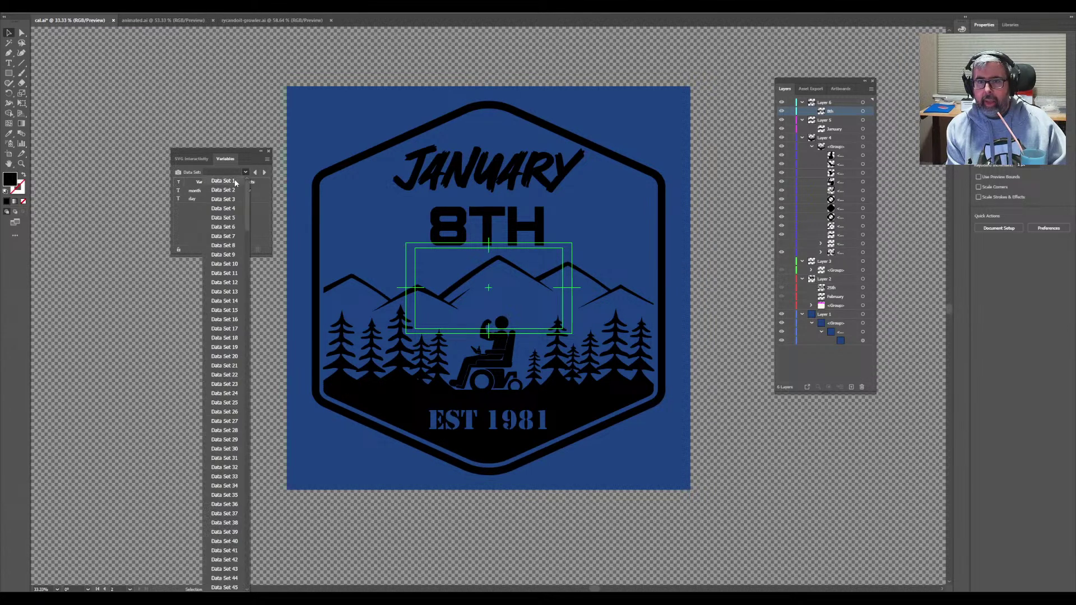
pyautogui.click(234, 180)
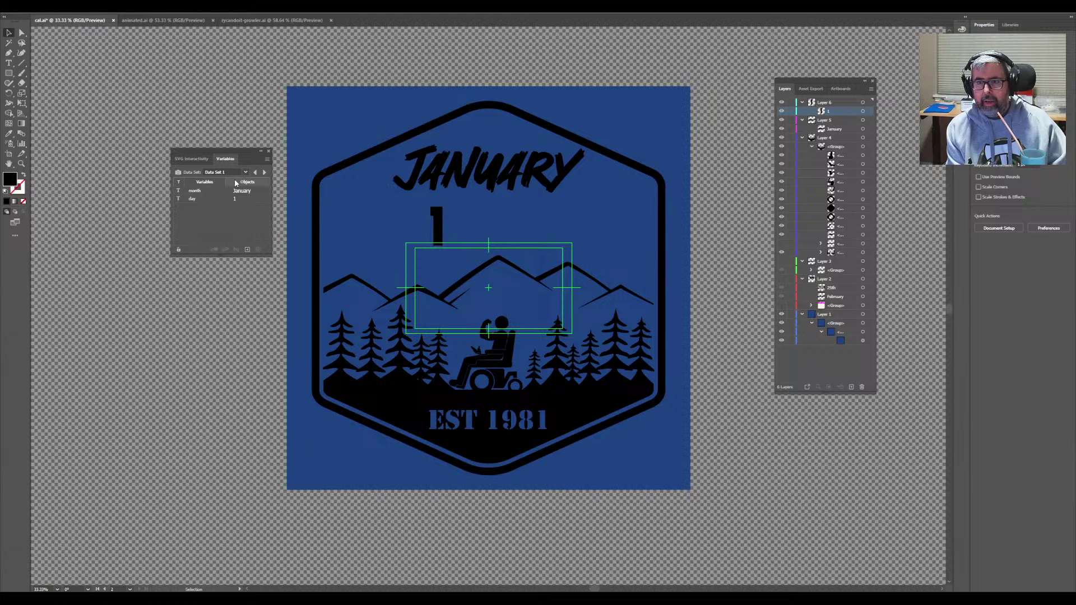
pyautogui.click(263, 176)
pyautogui.click(262, 175)
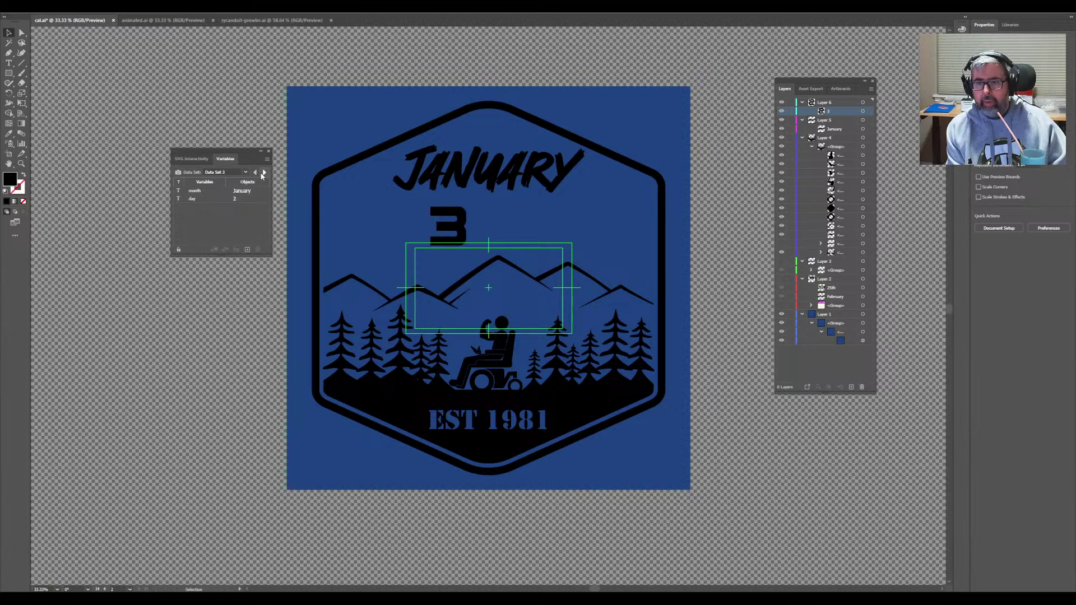
pyautogui.click(262, 175)
pyautogui.click(262, 175)
pyautogui.click(262, 175)
pyautogui.click(262, 175)
pyautogui.click(262, 176)
pyautogui.click(263, 175)
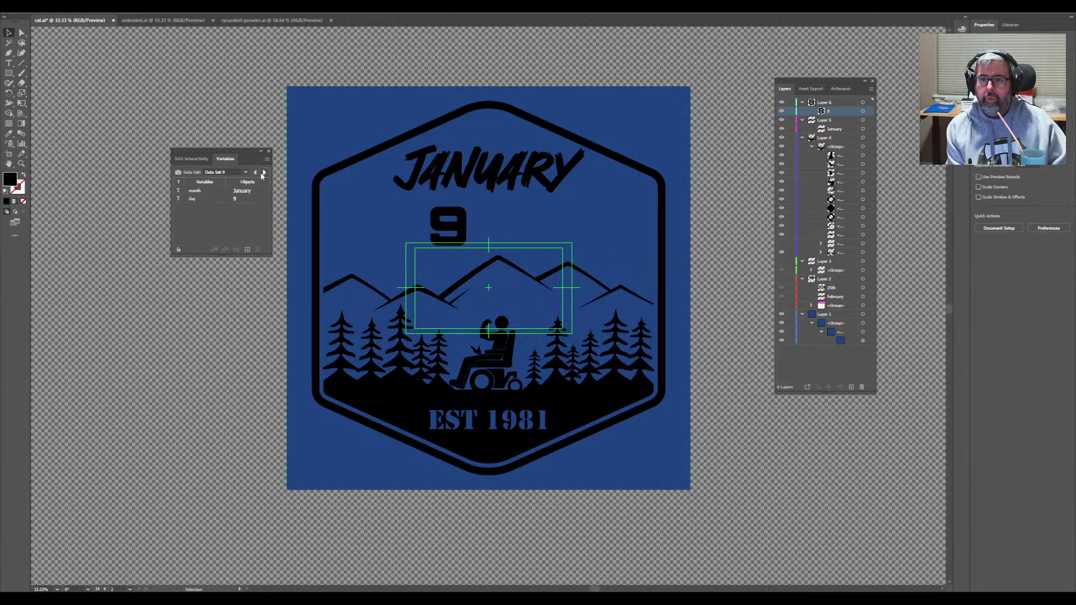
pyautogui.click(263, 176)
pyautogui.click(262, 176)
pyautogui.click(262, 175)
pyautogui.click(262, 175)
pyautogui.click(262, 175)
pyautogui.click(262, 176)
pyautogui.click(262, 175)
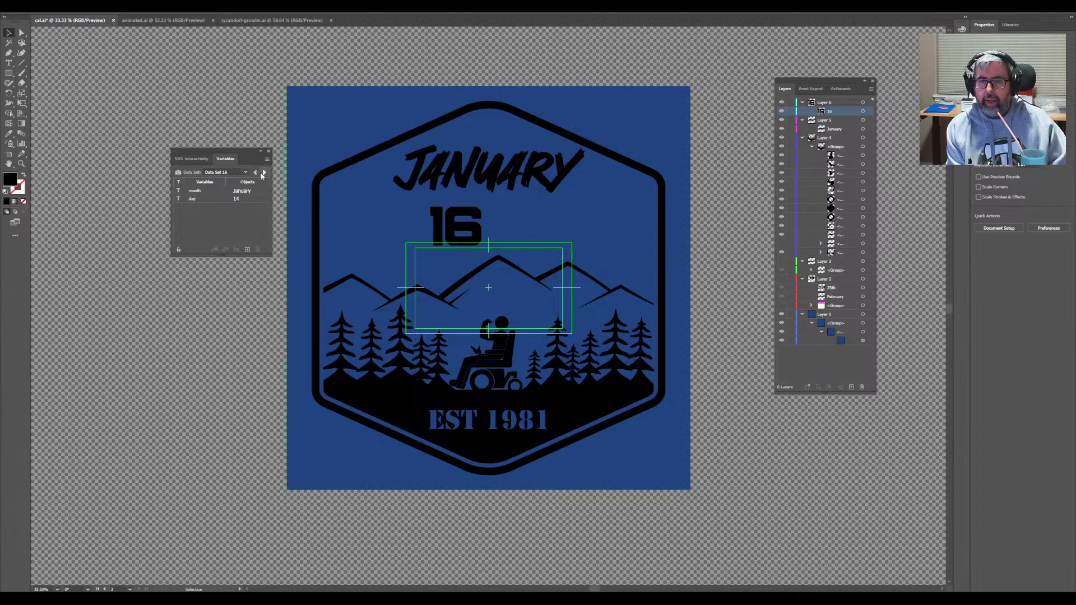
pyautogui.click(263, 176)
pyautogui.click(262, 175)
pyautogui.click(263, 175)
pyautogui.click(263, 176)
pyautogui.click(262, 175)
pyautogui.click(263, 175)
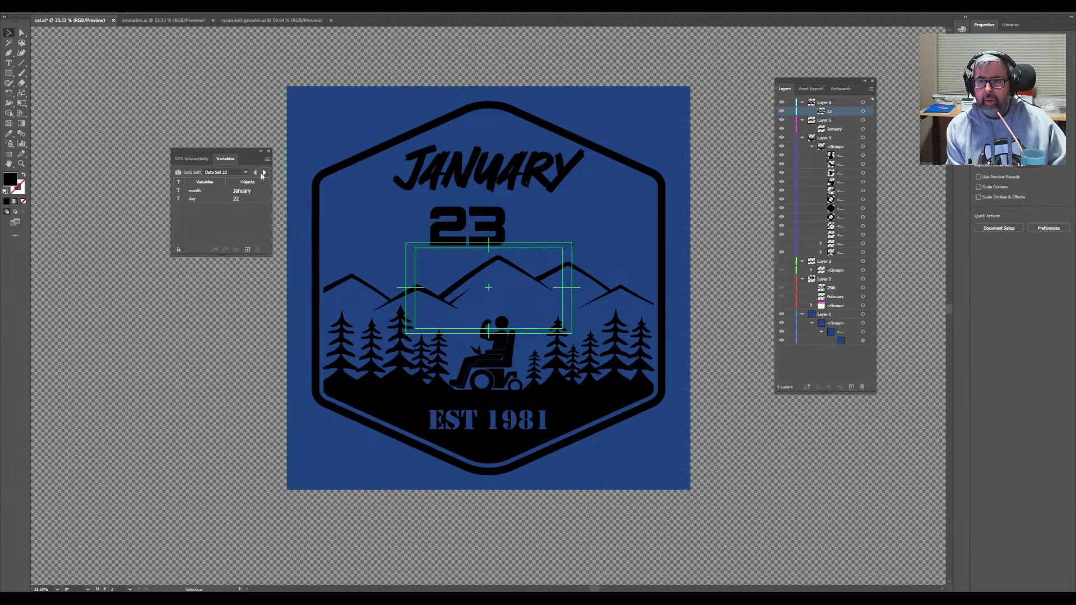
pyautogui.click(262, 175)
pyautogui.click(263, 176)
pyautogui.click(262, 175)
pyautogui.click(263, 176)
pyautogui.click(262, 176)
pyautogui.click(263, 176)
pyautogui.click(262, 175)
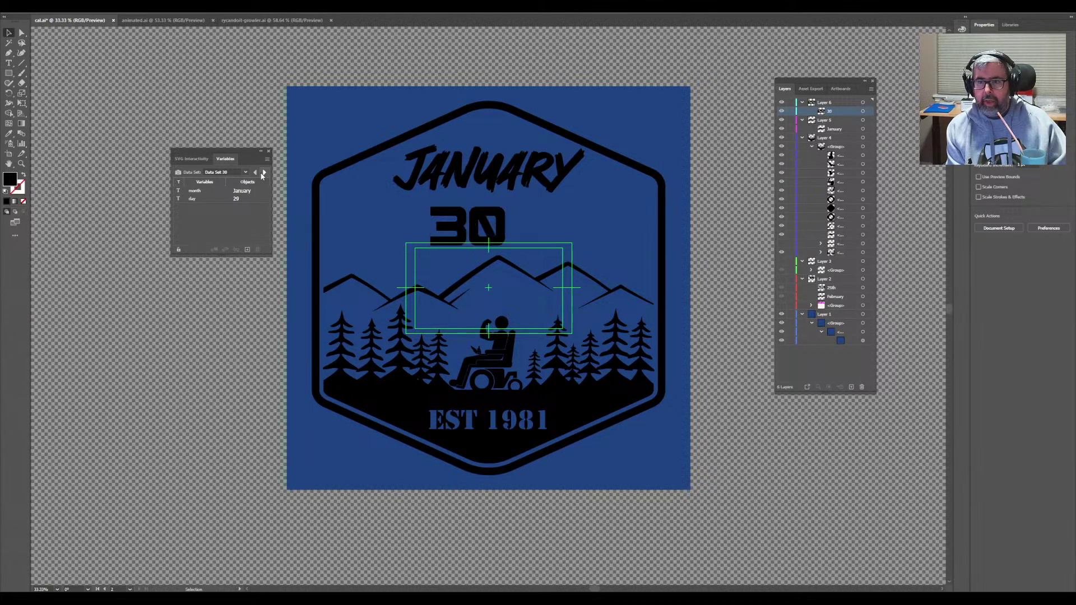
pyautogui.click(262, 175)
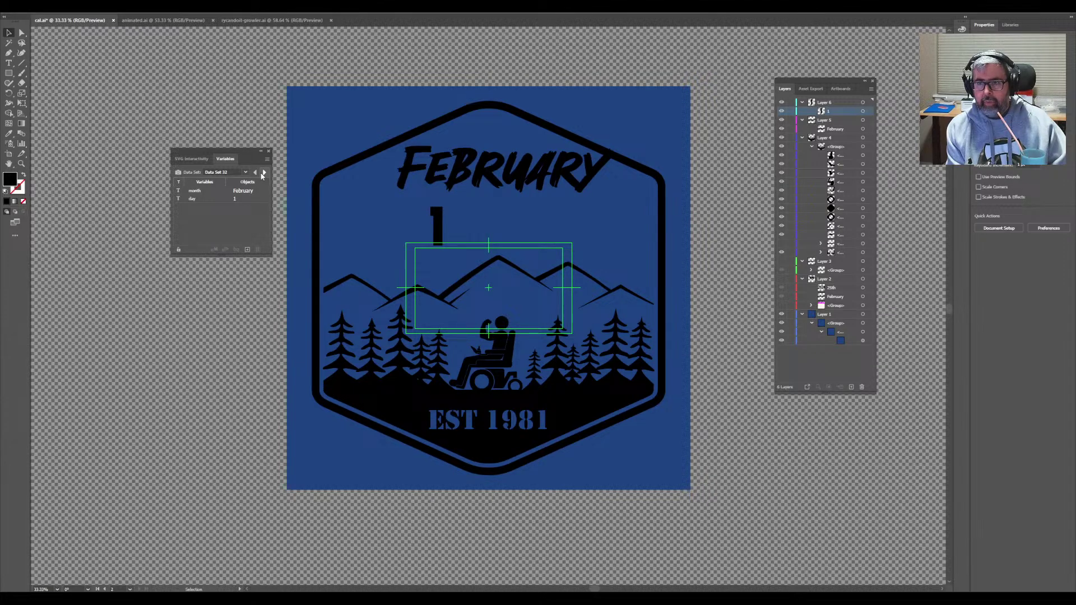
pyautogui.click(263, 173)
pyautogui.click(263, 173)
pyautogui.click(263, 173)
pyautogui.click(263, 173)
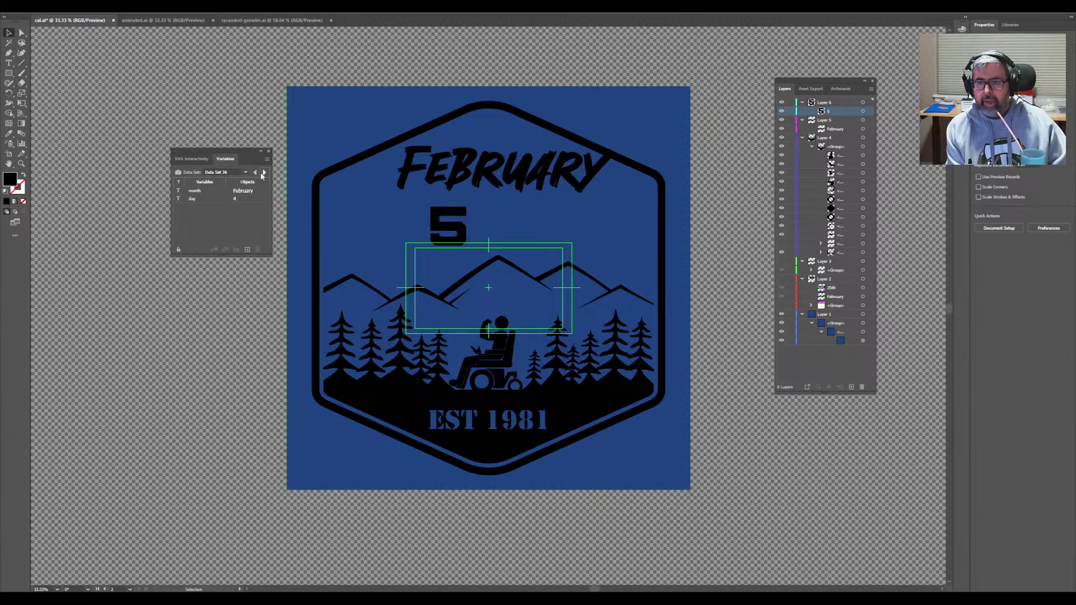
pyautogui.click(263, 173)
pyautogui.click(263, 173)
pyautogui.click(262, 173)
pyautogui.click(263, 174)
pyautogui.click(262, 173)
pyautogui.click(263, 173)
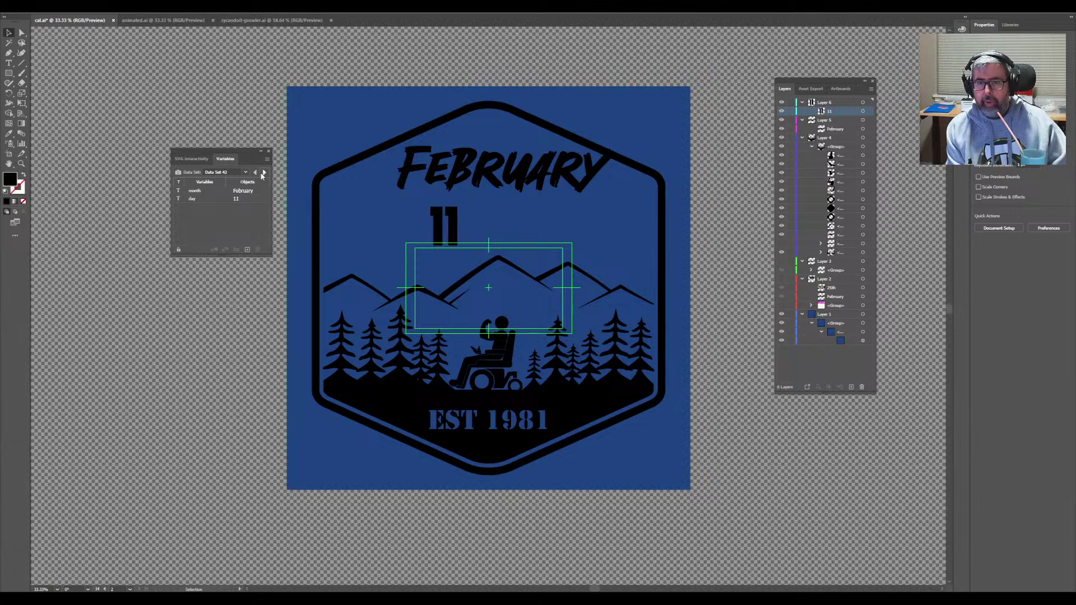
pyautogui.click(263, 174)
pyautogui.click(263, 173)
pyautogui.click(264, 173)
pyautogui.click(263, 173)
pyautogui.click(263, 173)
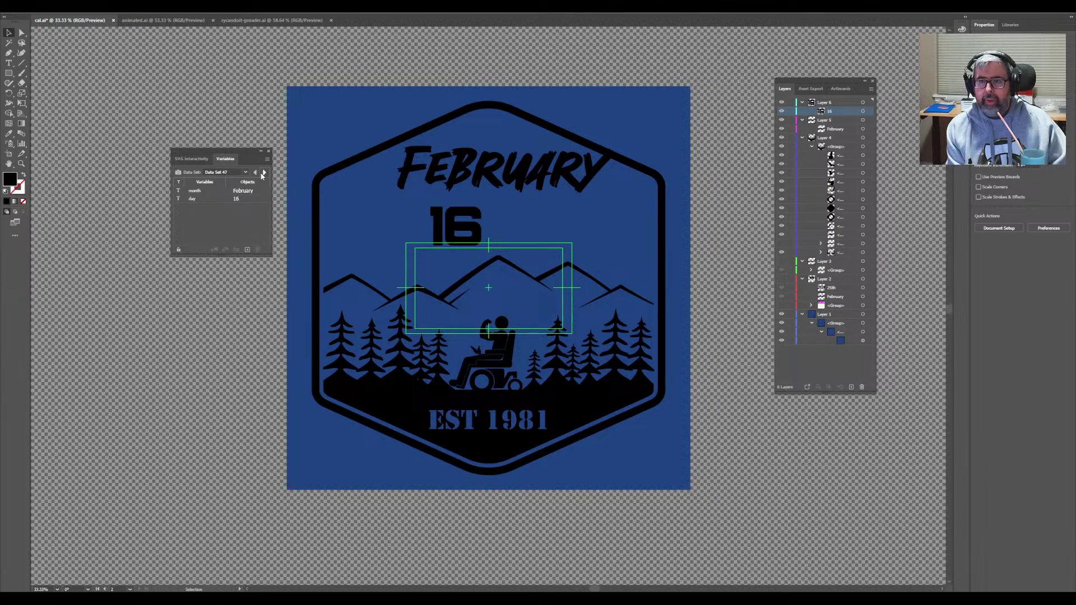
pyautogui.click(263, 173)
pyautogui.click(264, 173)
pyautogui.click(264, 173)
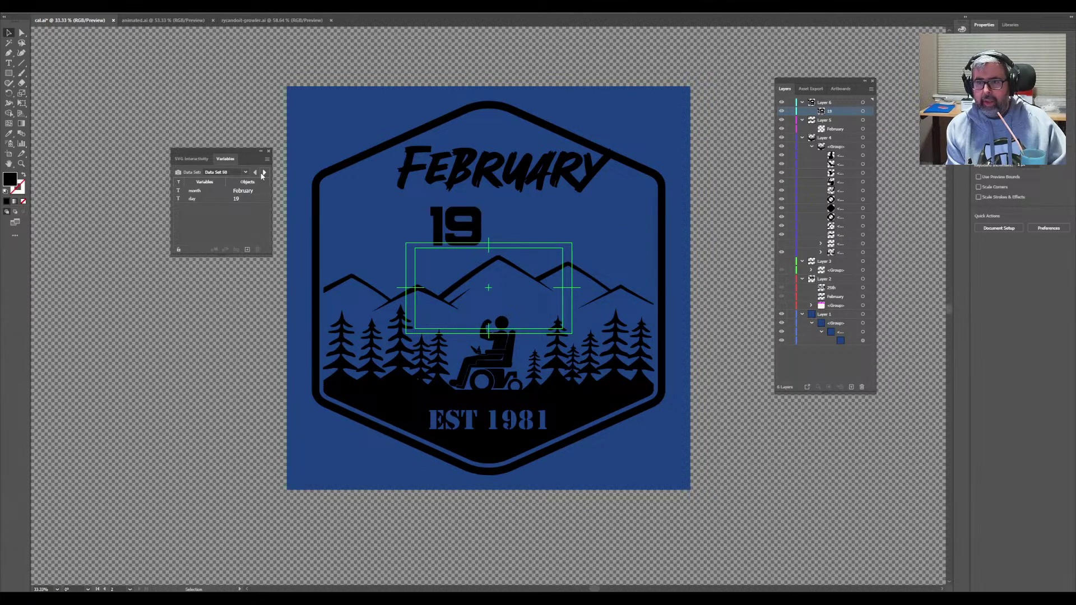
pyautogui.click(263, 173)
pyautogui.click(264, 173)
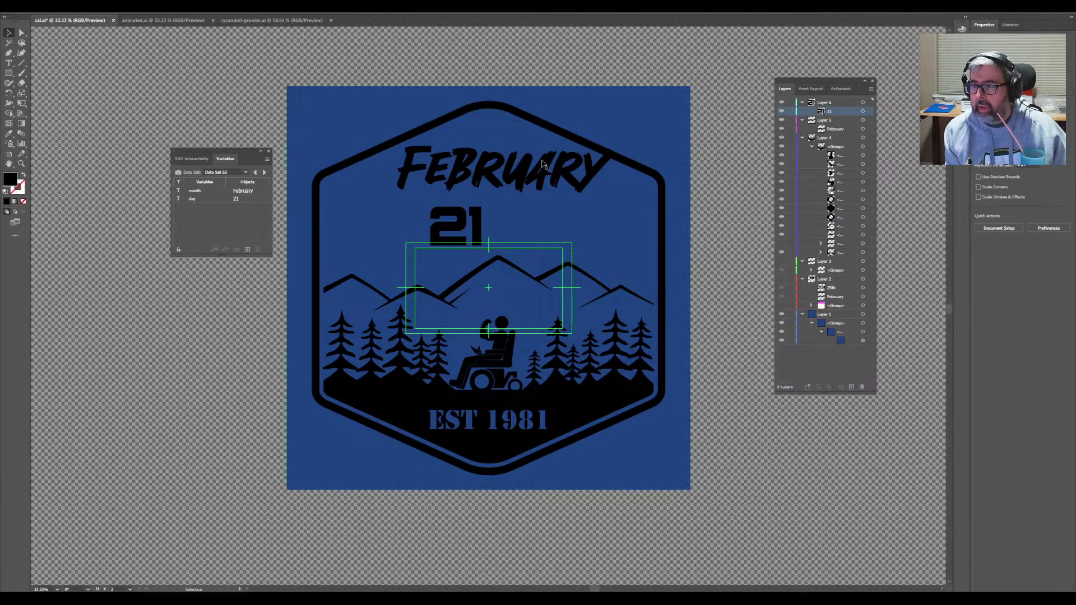
# - Center the February and 21 texts horizontally, and nudge the February text down clear of the badge's hexagonal border
pyautogui.click(863, 129)
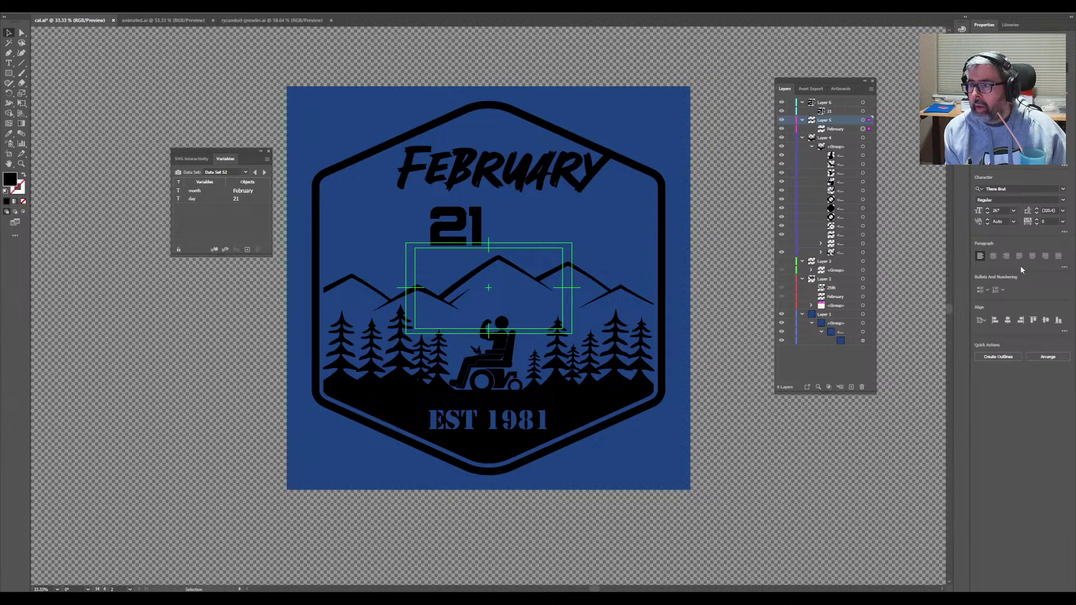
pyautogui.click(1008, 319)
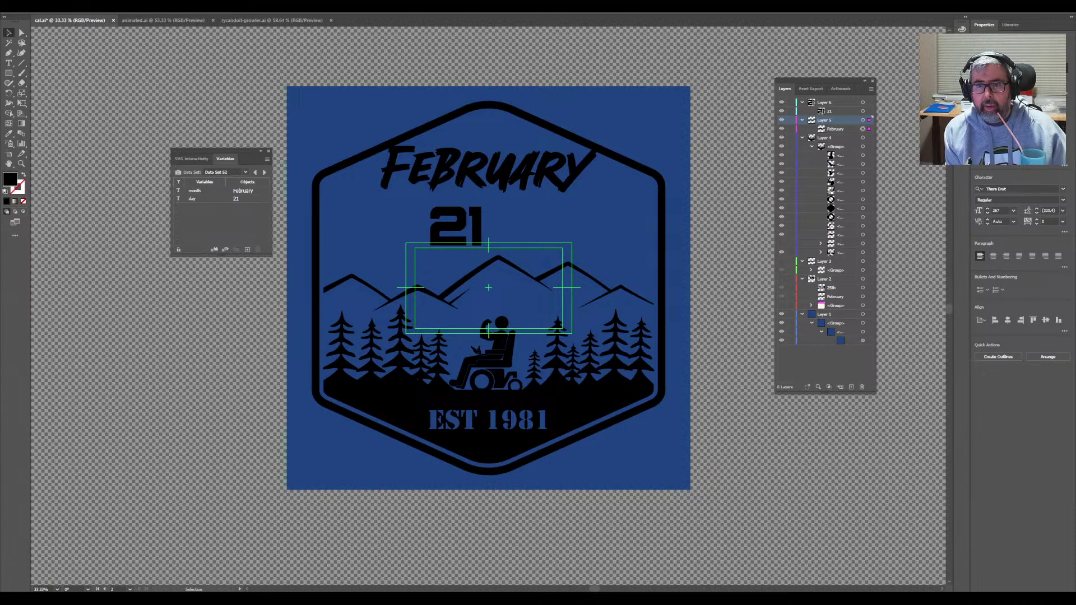
pyautogui.hotkey('shift', 'Down')
pyautogui.hotkey('shift', 'Down')
pyautogui.hotkey('shift', 'Down')
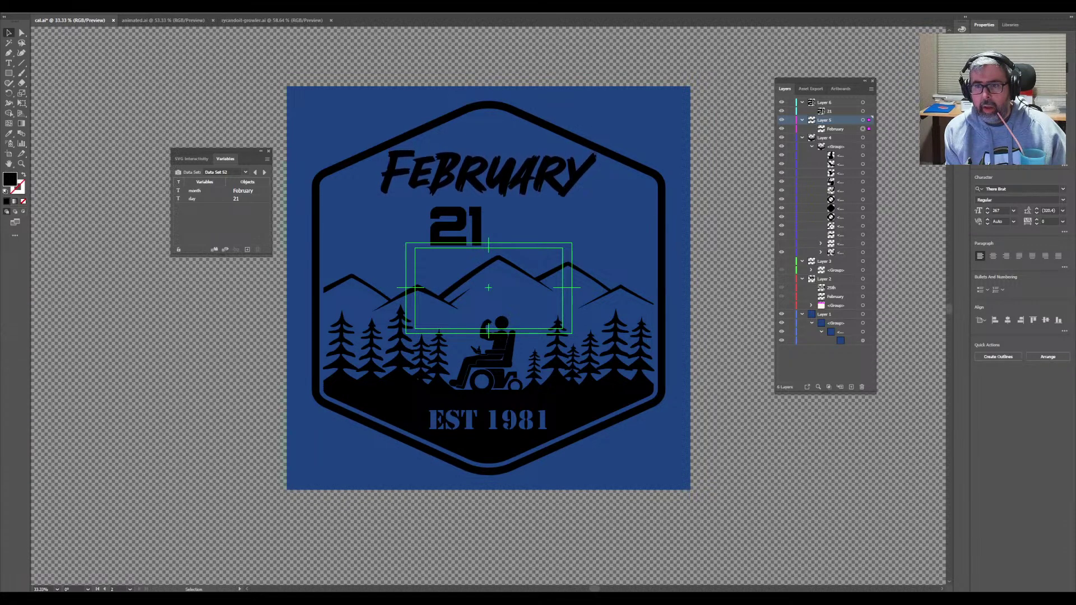
pyautogui.hotkey('shift', 'Down')
pyautogui.hotkey('shift', 'Down')
pyautogui.hotkey('shift', 'Down')
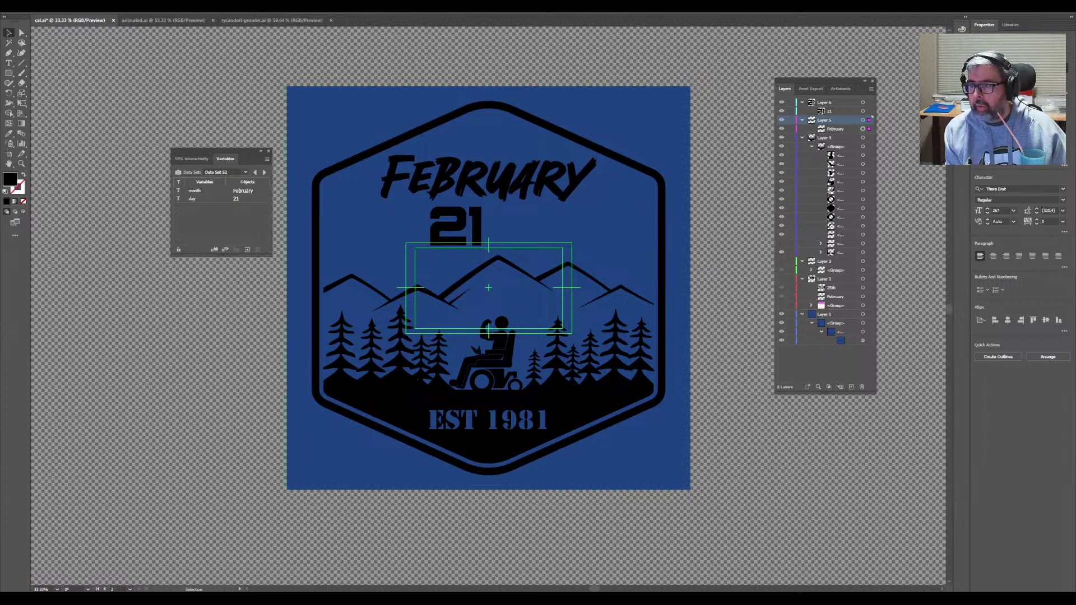
pyautogui.click(862, 111)
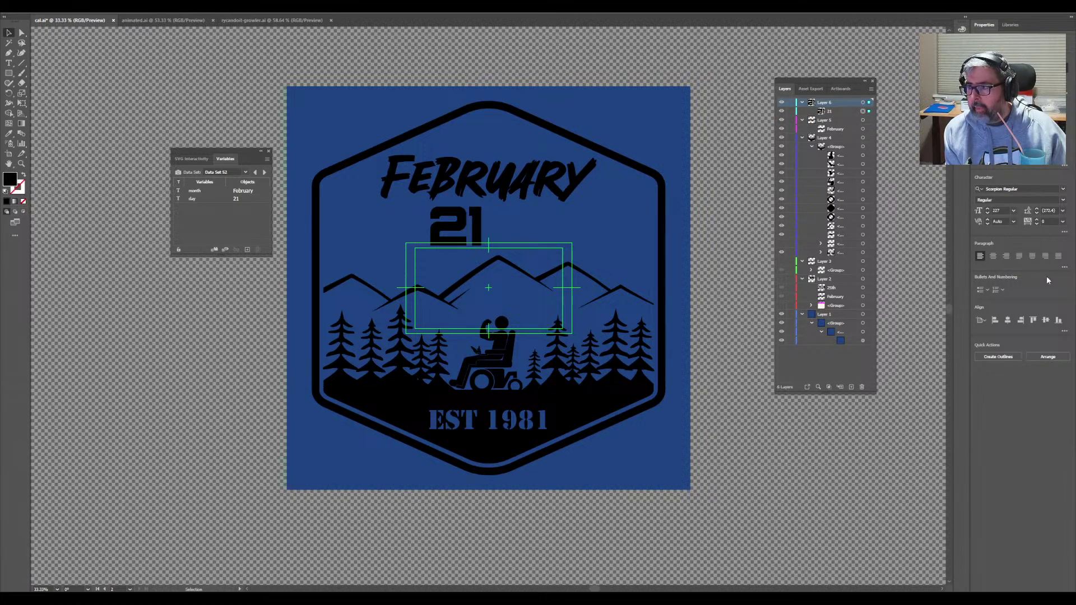
pyautogui.click(1009, 321)
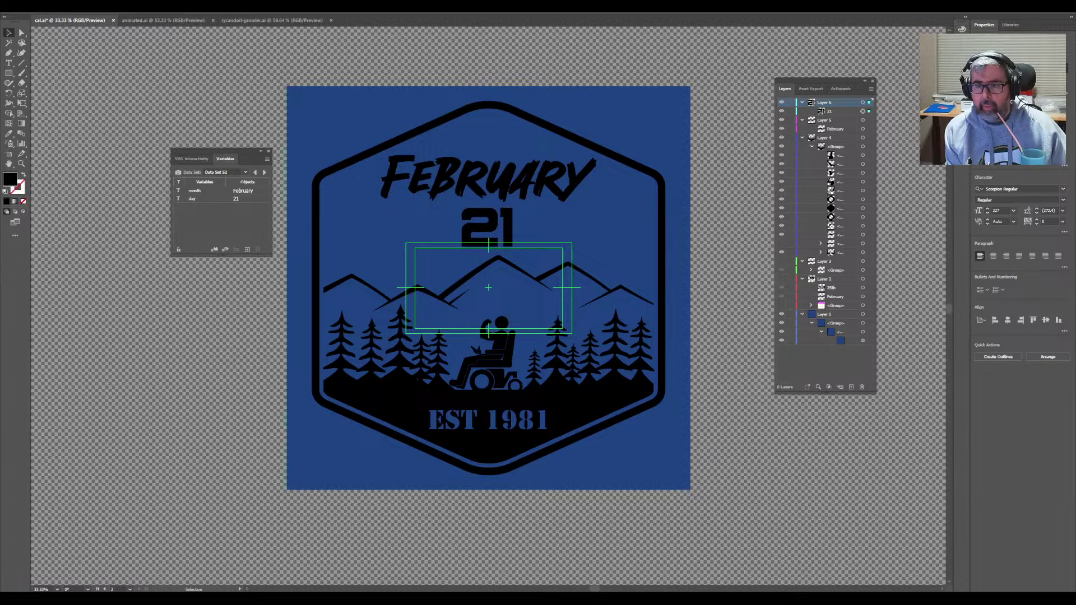
# - Go forward through the data sets to March 26 to examine the centering of the month and day texts
pyautogui.click(265, 172)
pyautogui.click(264, 172)
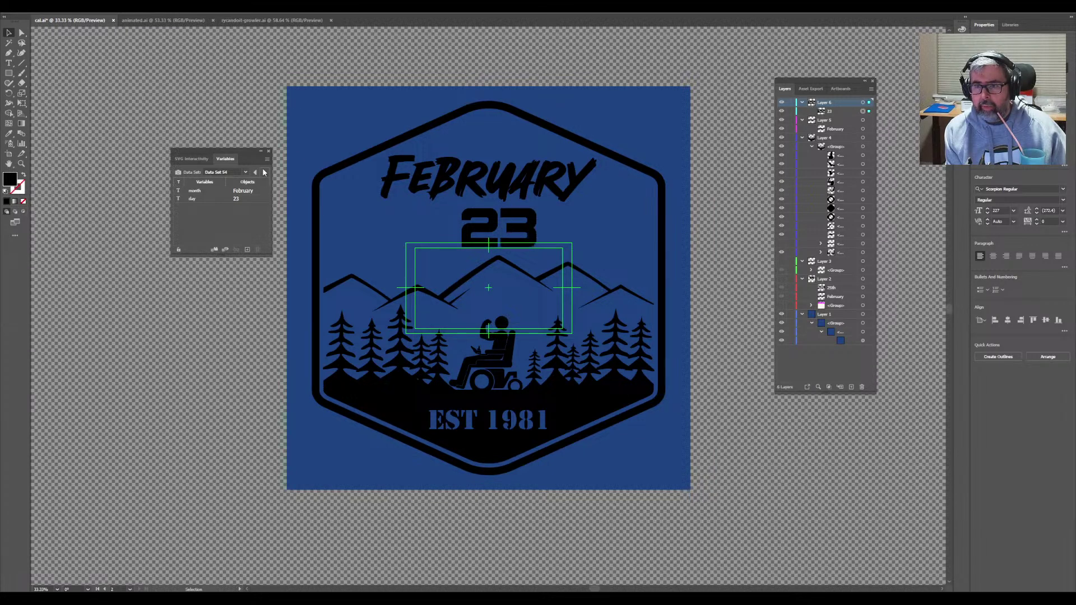
pyautogui.click(264, 172)
pyautogui.click(265, 172)
pyautogui.click(264, 172)
pyautogui.click(264, 172)
pyautogui.click(265, 172)
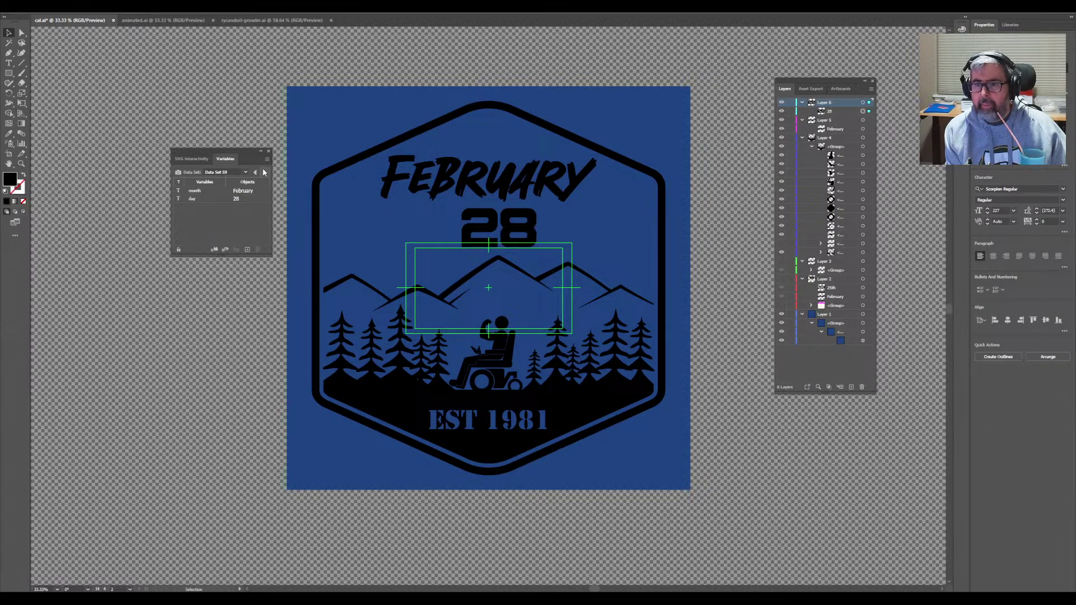
pyautogui.click(264, 172)
pyautogui.click(264, 172)
pyautogui.click(264, 172)
pyautogui.click(265, 172)
pyautogui.click(265, 172)
pyautogui.click(264, 172)
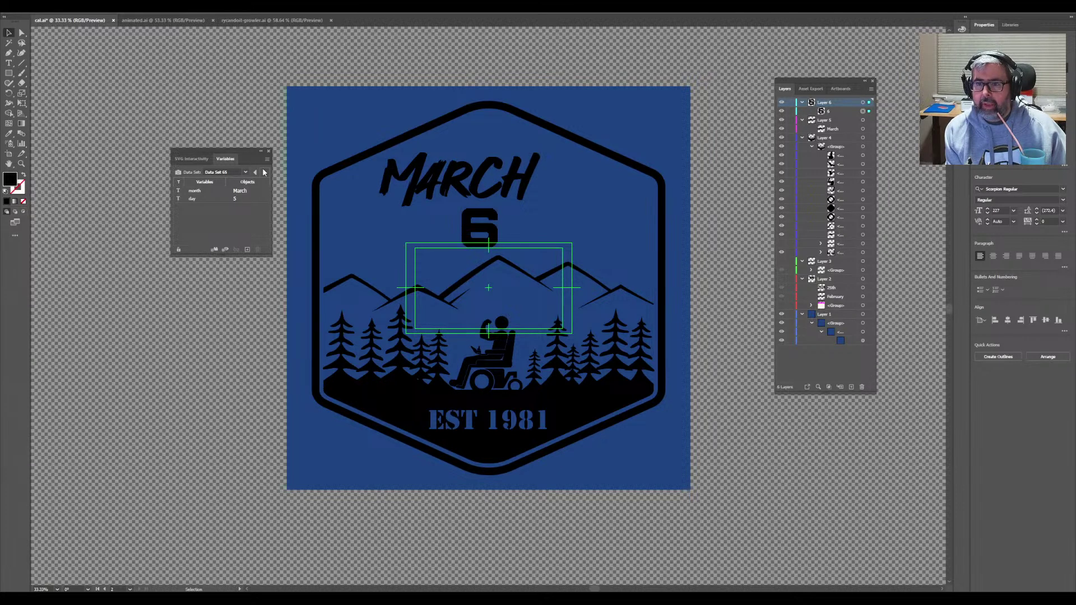
pyautogui.click(264, 172)
pyautogui.click(264, 172)
pyautogui.click(265, 172)
pyautogui.click(265, 172)
pyautogui.click(264, 172)
pyautogui.click(264, 172)
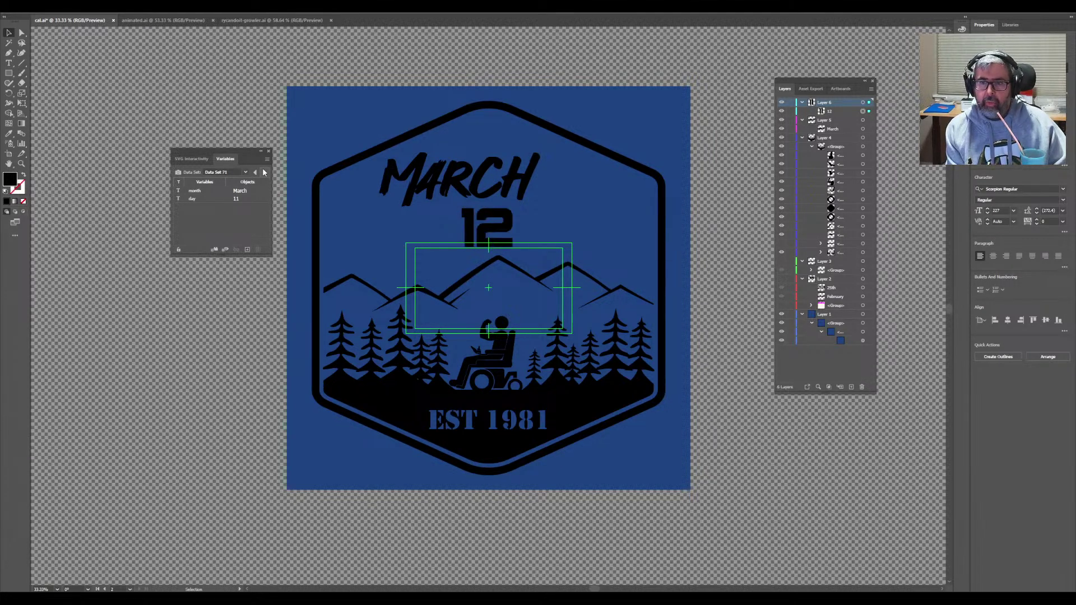
pyautogui.click(264, 172)
pyautogui.click(265, 172)
pyautogui.click(264, 172)
pyautogui.click(265, 172)
pyautogui.click(264, 172)
pyautogui.click(264, 172)
pyautogui.click(264, 172)
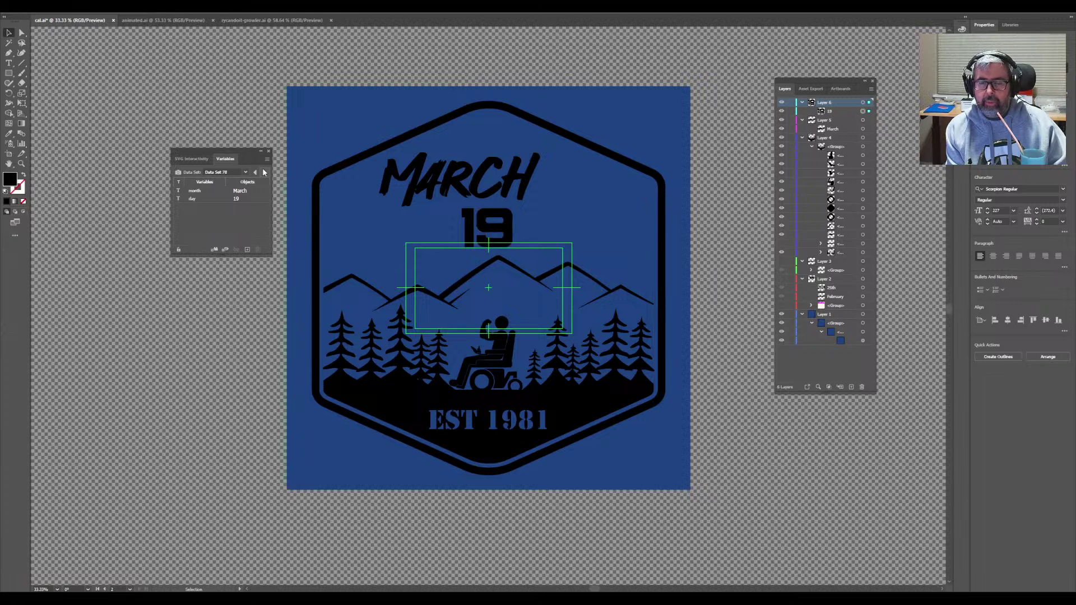
pyautogui.click(264, 172)
pyautogui.click(265, 172)
pyautogui.click(264, 172)
pyautogui.click(264, 172)
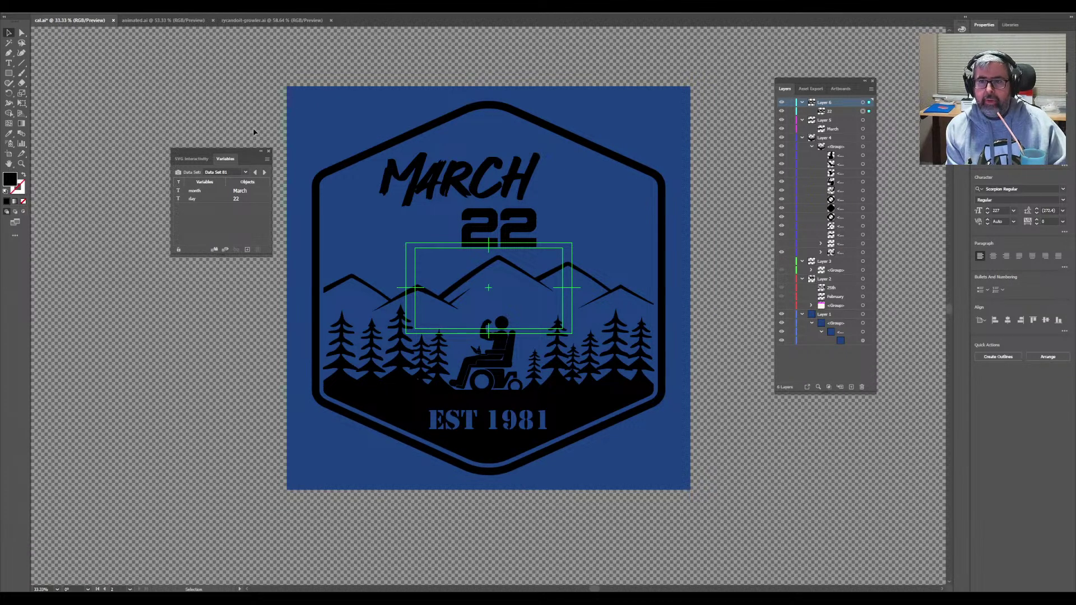
pyautogui.click(264, 173)
pyautogui.click(265, 172)
pyautogui.click(265, 173)
pyautogui.click(265, 172)
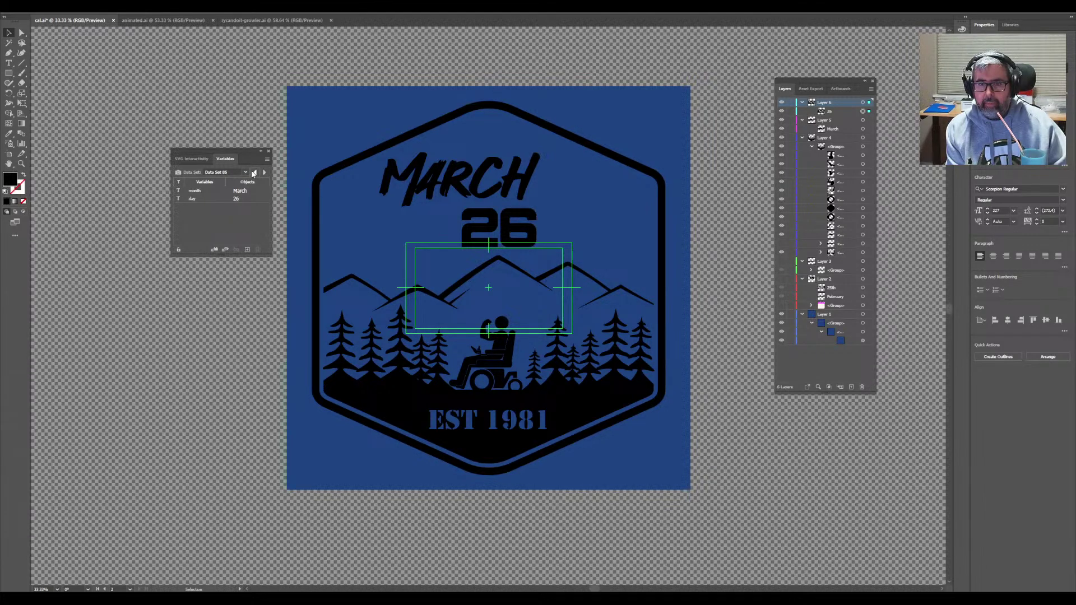
# - Go back through the March data sets to March 1, examining the alignment of the shorter month and day texts
pyautogui.click(253, 172)
pyautogui.click(254, 173)
pyautogui.click(253, 173)
pyautogui.click(253, 172)
pyautogui.click(253, 173)
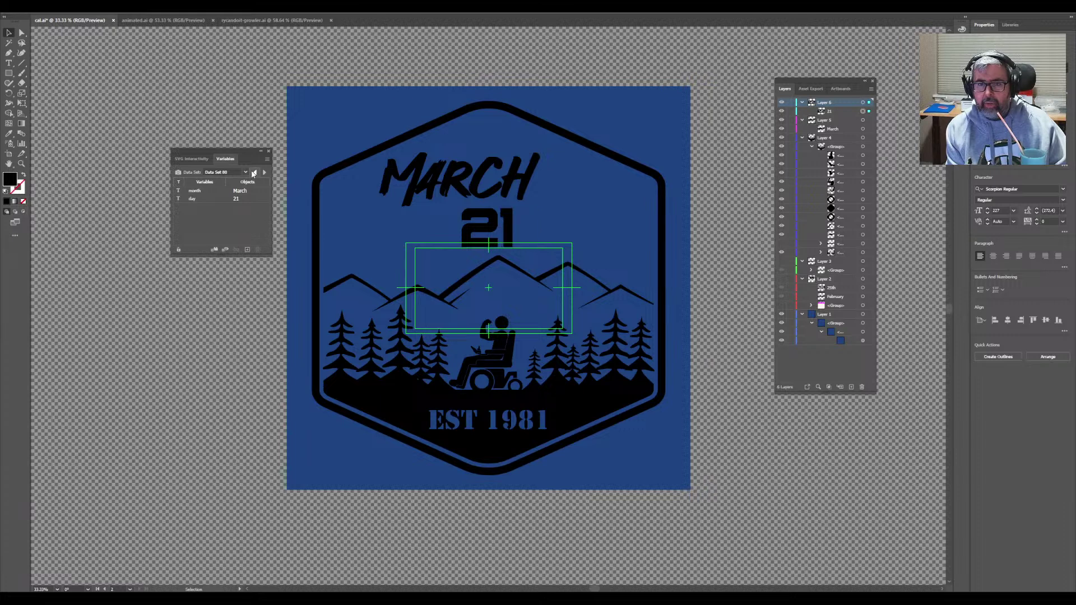
pyautogui.click(254, 172)
pyautogui.click(253, 172)
pyautogui.click(253, 173)
pyautogui.click(253, 172)
pyautogui.click(253, 173)
pyautogui.click(253, 173)
pyautogui.click(253, 173)
pyautogui.click(253, 173)
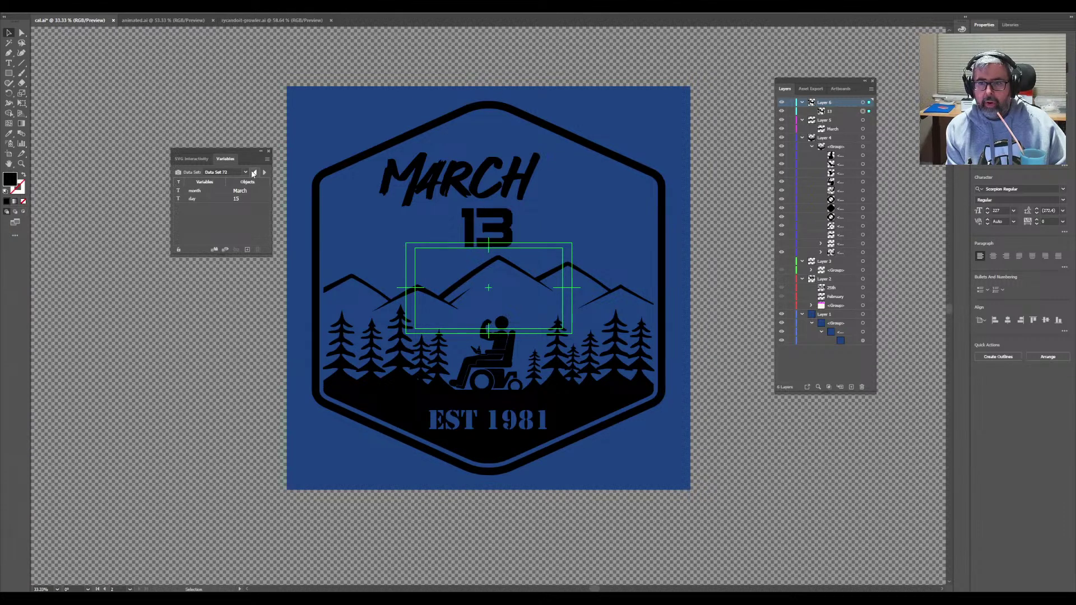
pyautogui.click(253, 172)
pyautogui.click(253, 173)
pyautogui.click(253, 172)
pyautogui.click(253, 172)
pyautogui.click(253, 173)
pyautogui.click(253, 172)
pyautogui.click(254, 172)
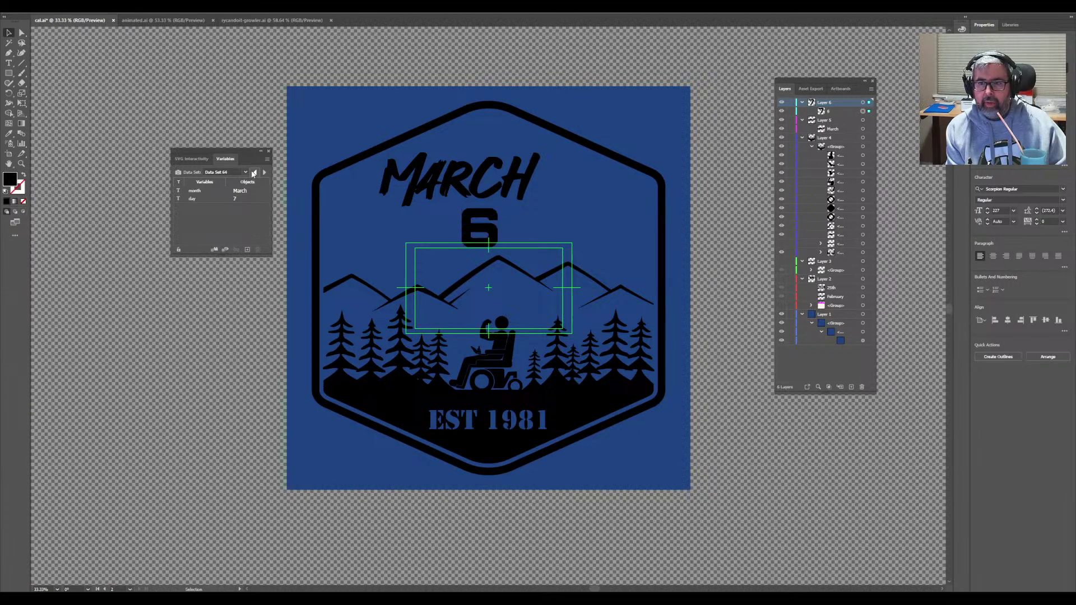
pyautogui.click(254, 172)
pyautogui.click(254, 172)
pyautogui.click(253, 173)
pyautogui.click(253, 172)
pyautogui.click(254, 172)
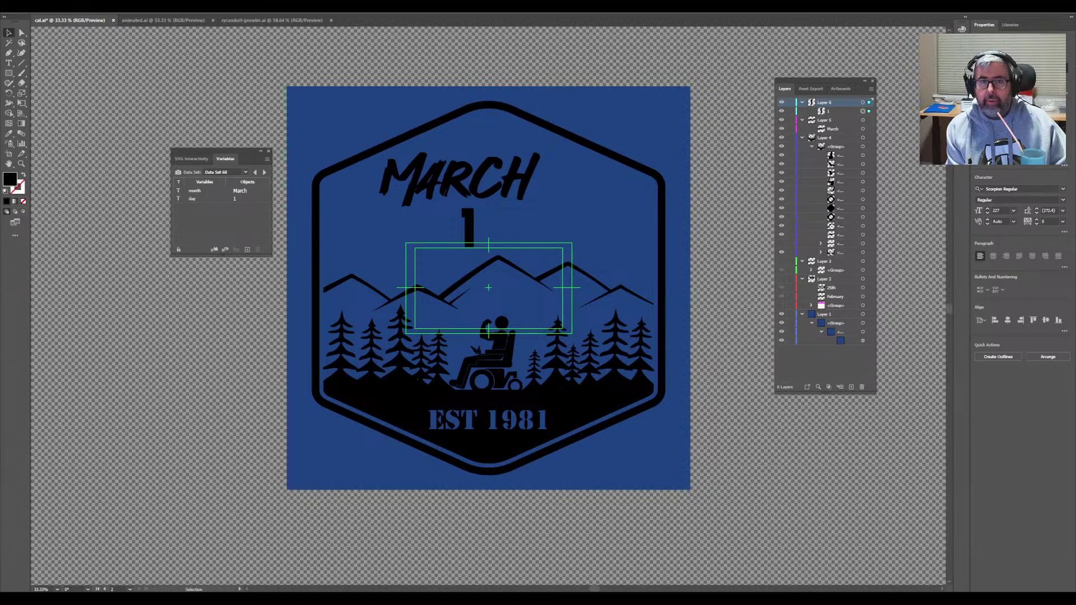
# - Save the badge document
pyautogui.click(40, 7)
pyautogui.click(62, 69)
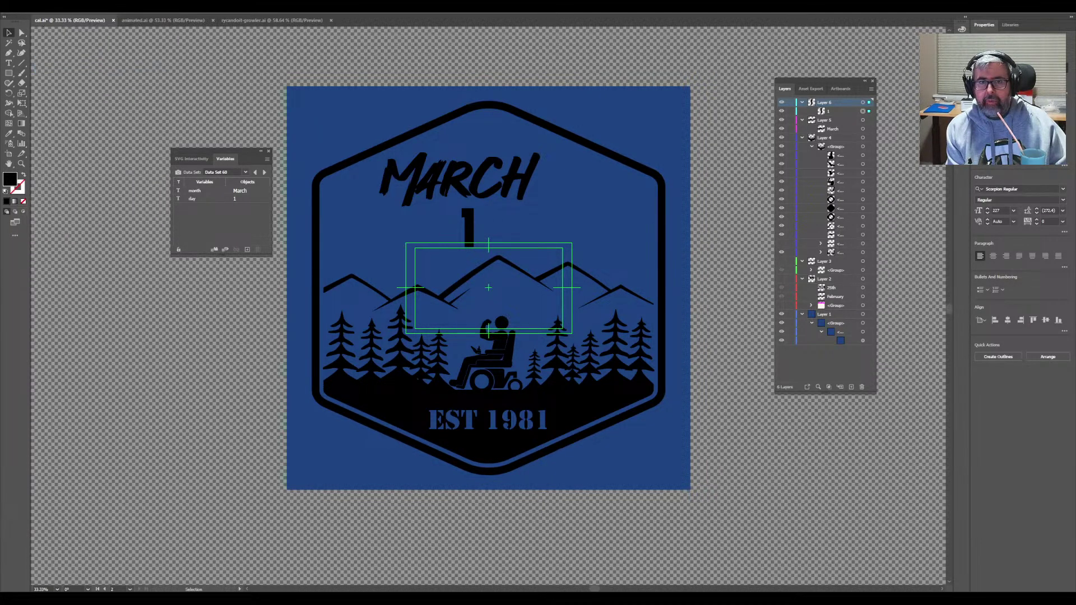
pyautogui.click(39, 7)
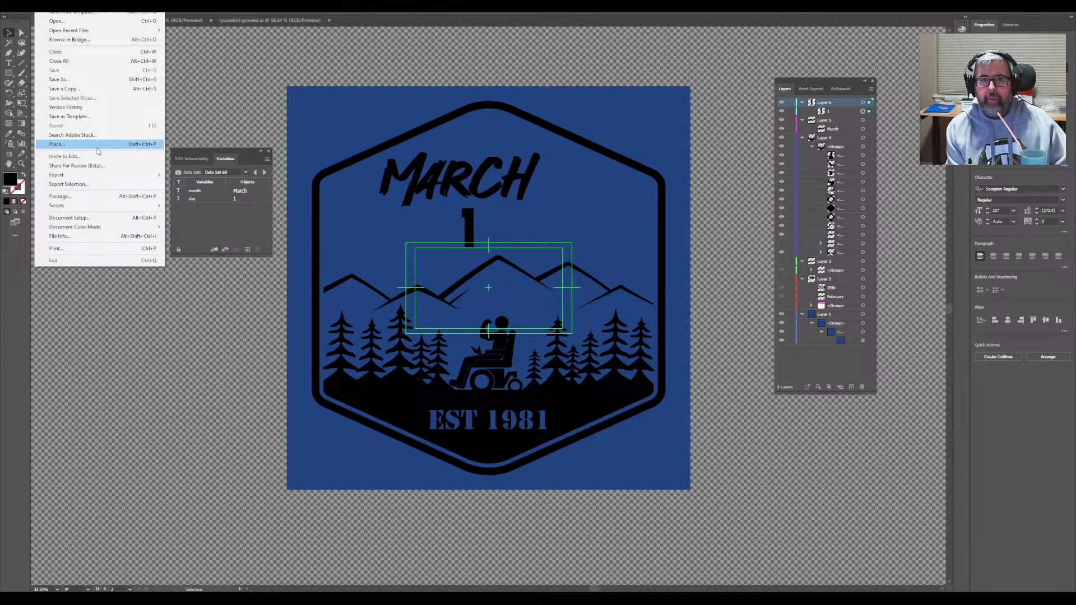
pyautogui.moveTo(112, 180)
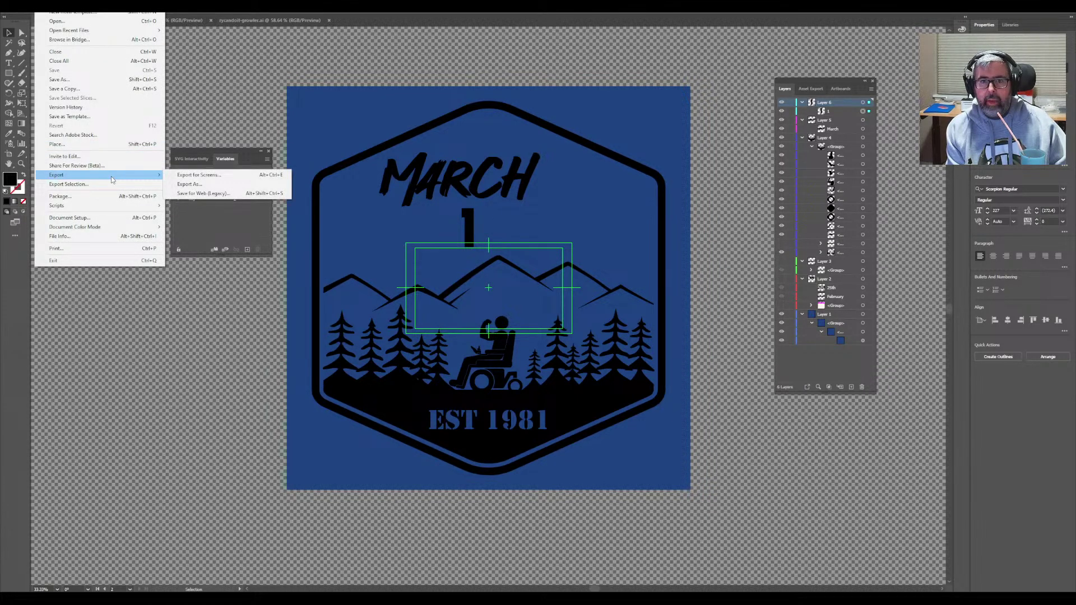
pyautogui.moveTo(127, 209)
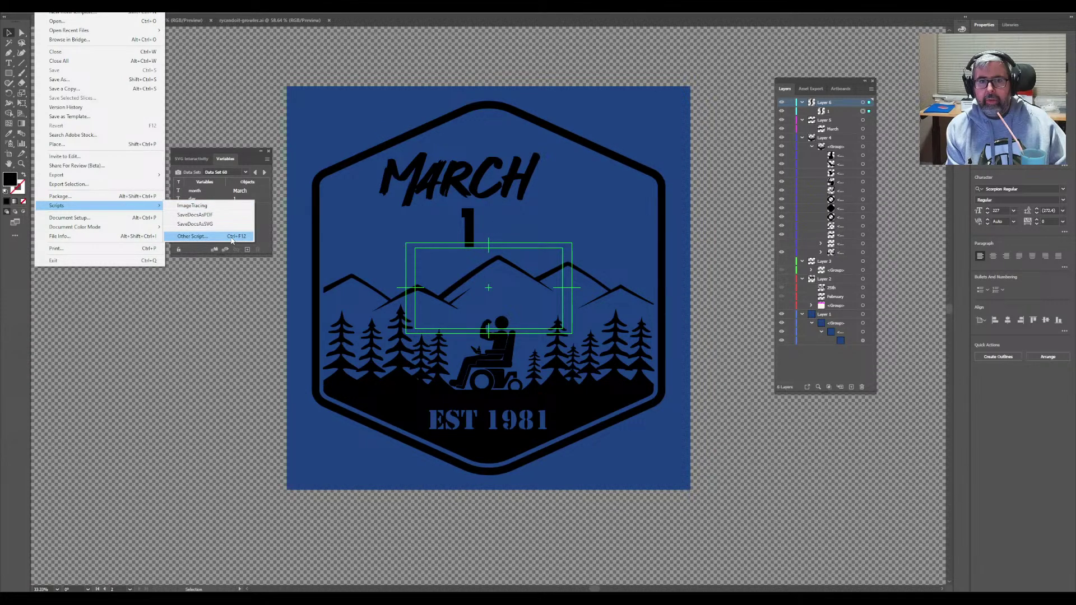
pyautogui.moveTo(144, 175)
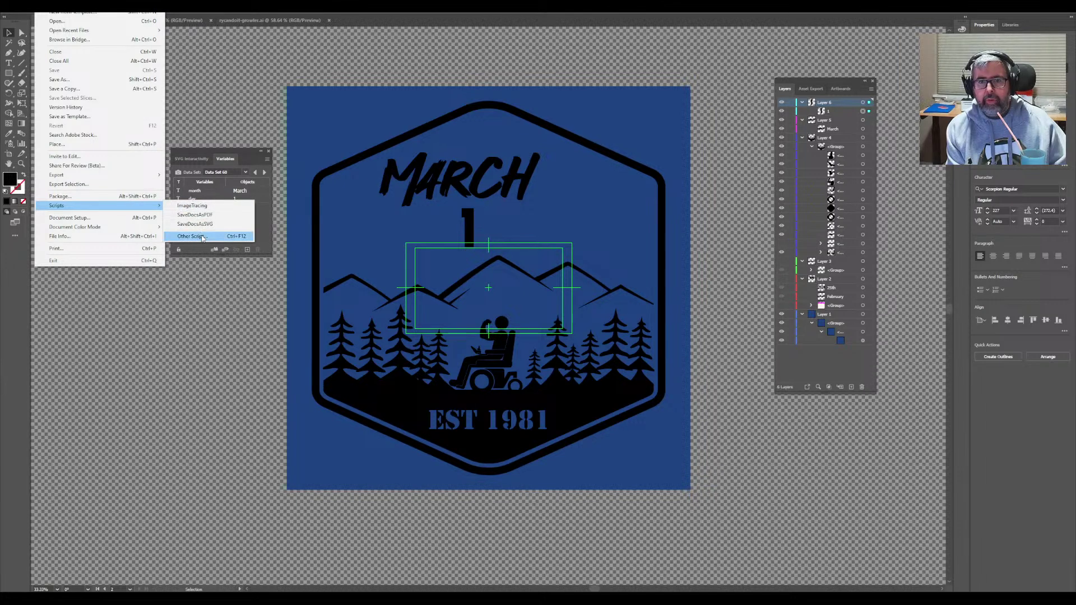
pyautogui.click(202, 236)
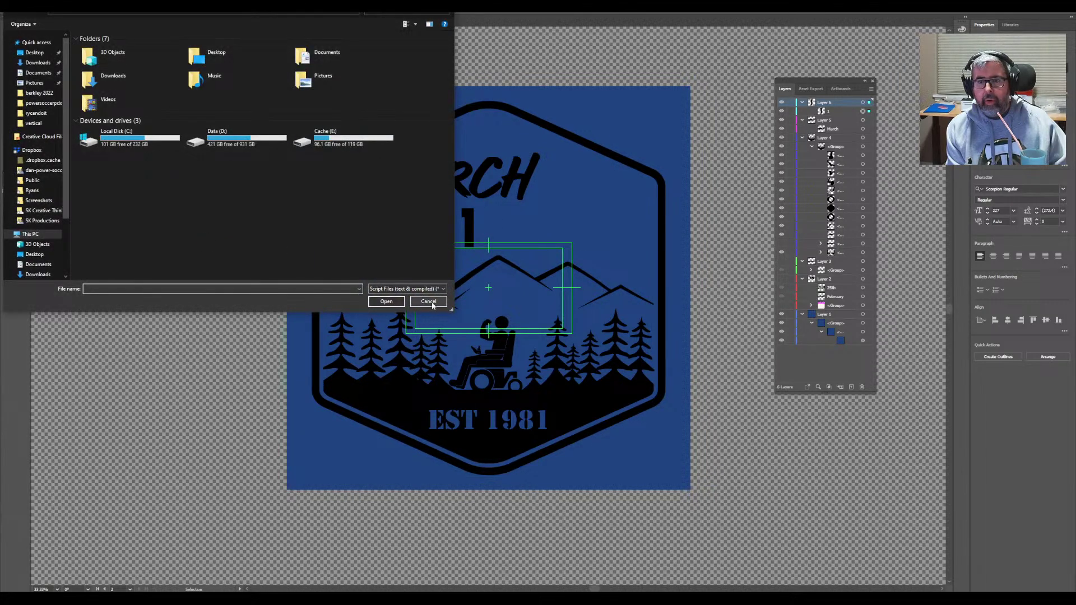
pyautogui.click(429, 302)
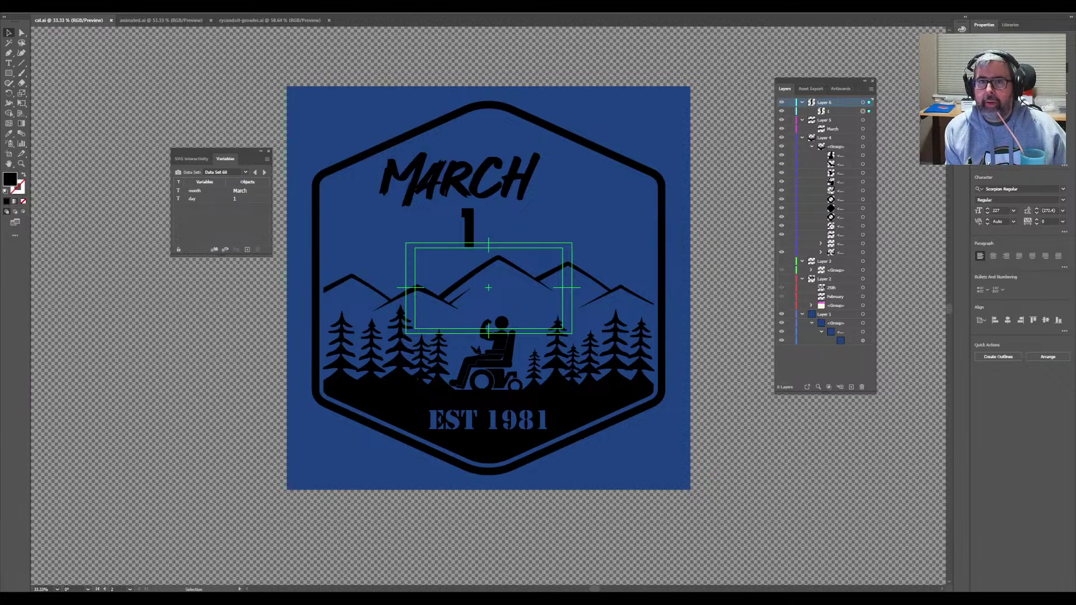
pyautogui.hotkey('alt', 'v')
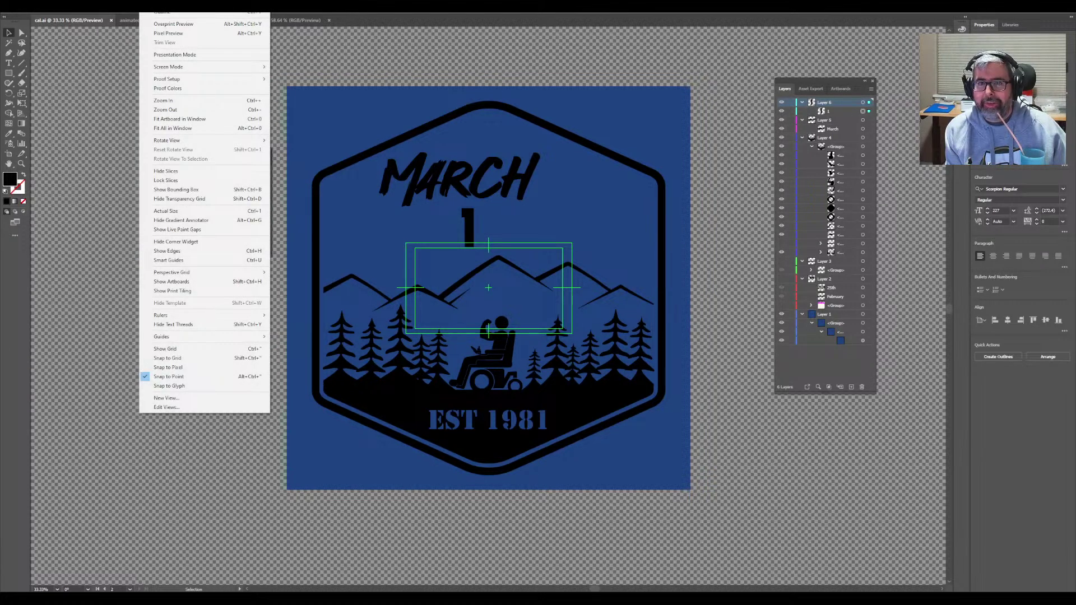
pyautogui.press('Escape')
pyautogui.hotkey('alt', 'v')
pyautogui.press('Left')
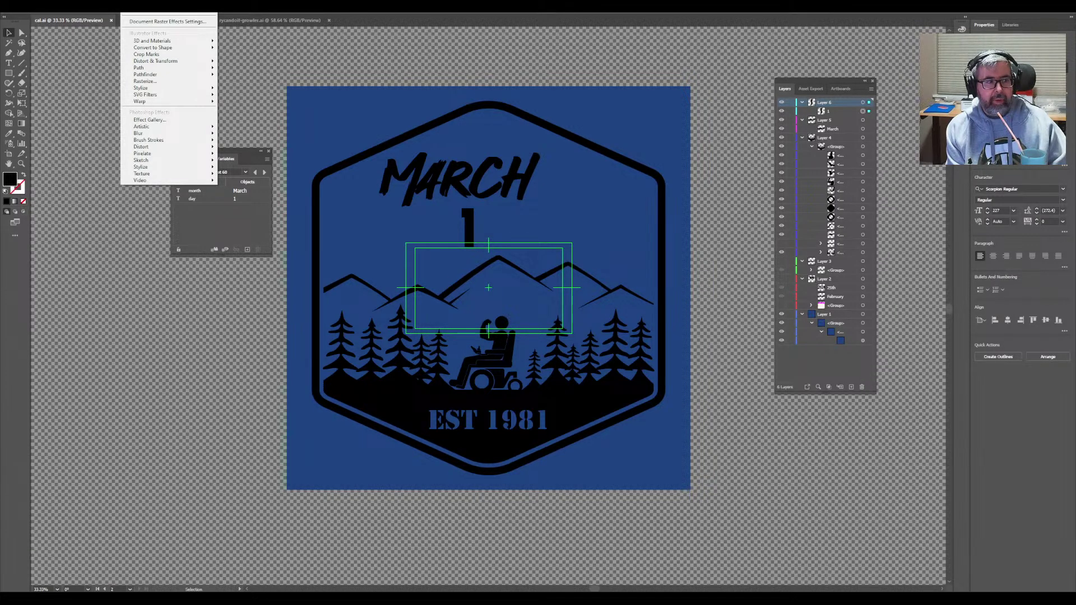
pyautogui.press('Escape')
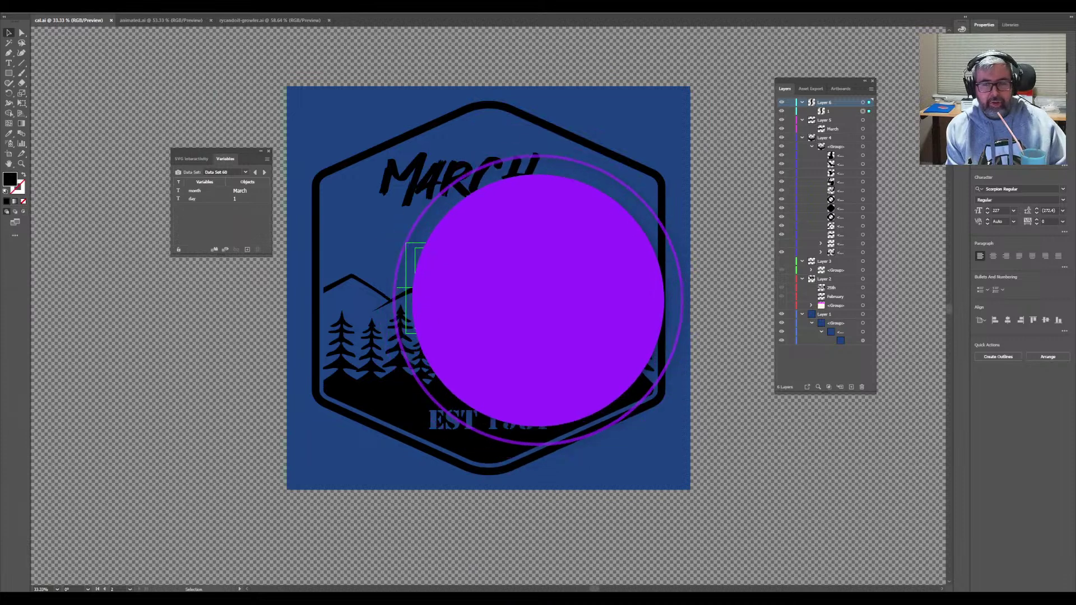
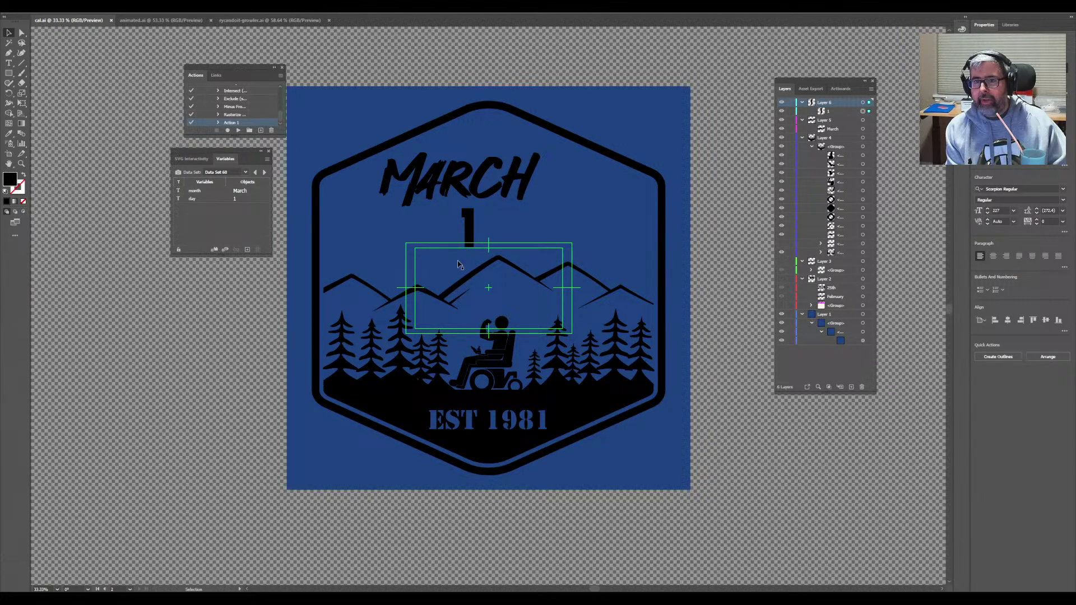
# - Create a new action named "save cal" in the Default Actions set and start recording it
pyautogui.click(260, 131)
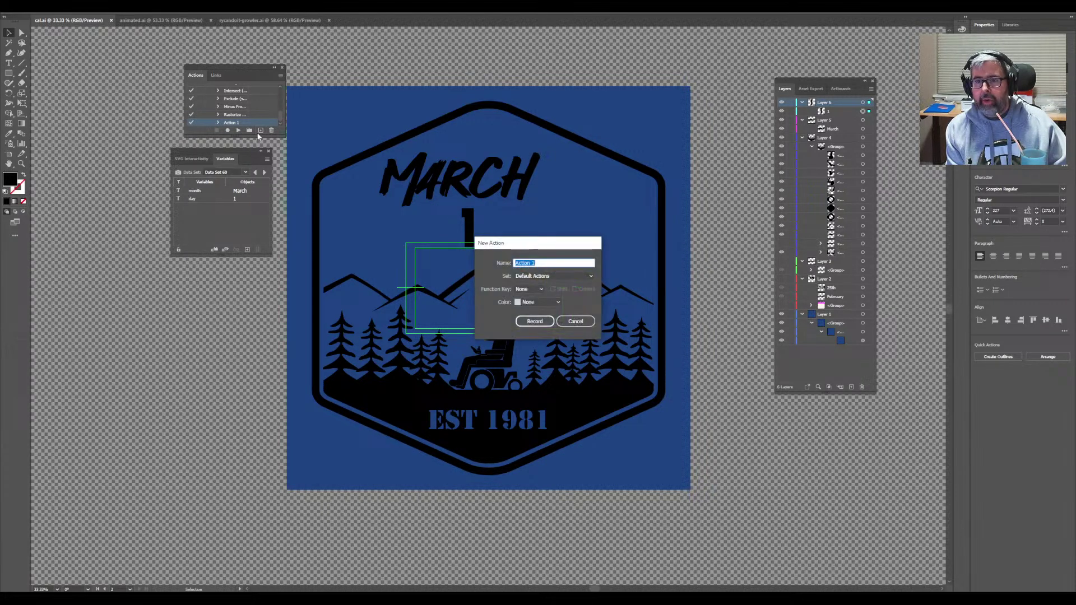
pyautogui.click(587, 277)
pyautogui.click(590, 280)
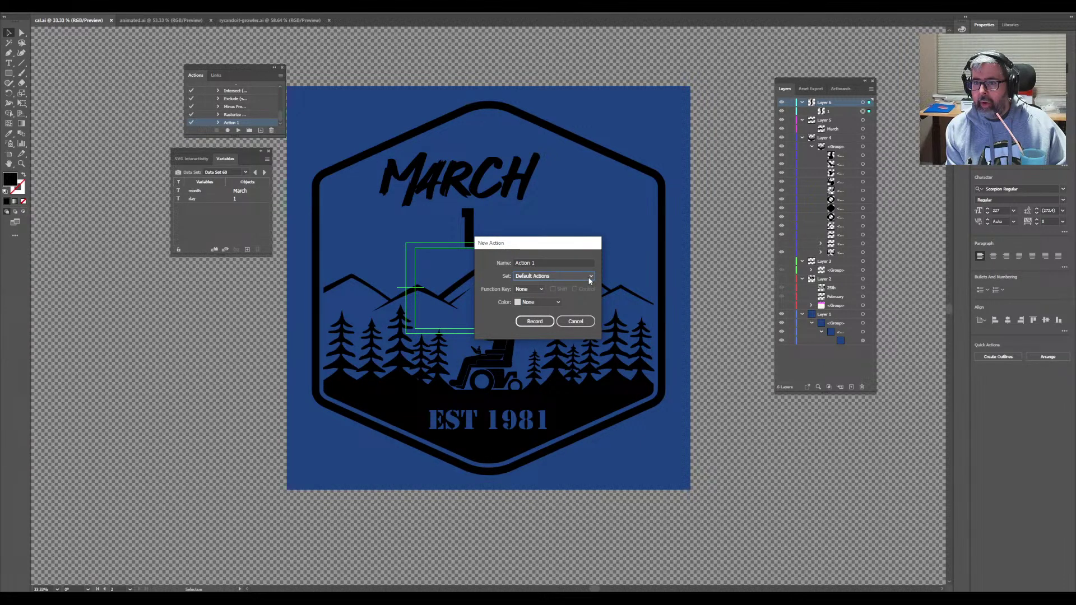
pyautogui.click(579, 262)
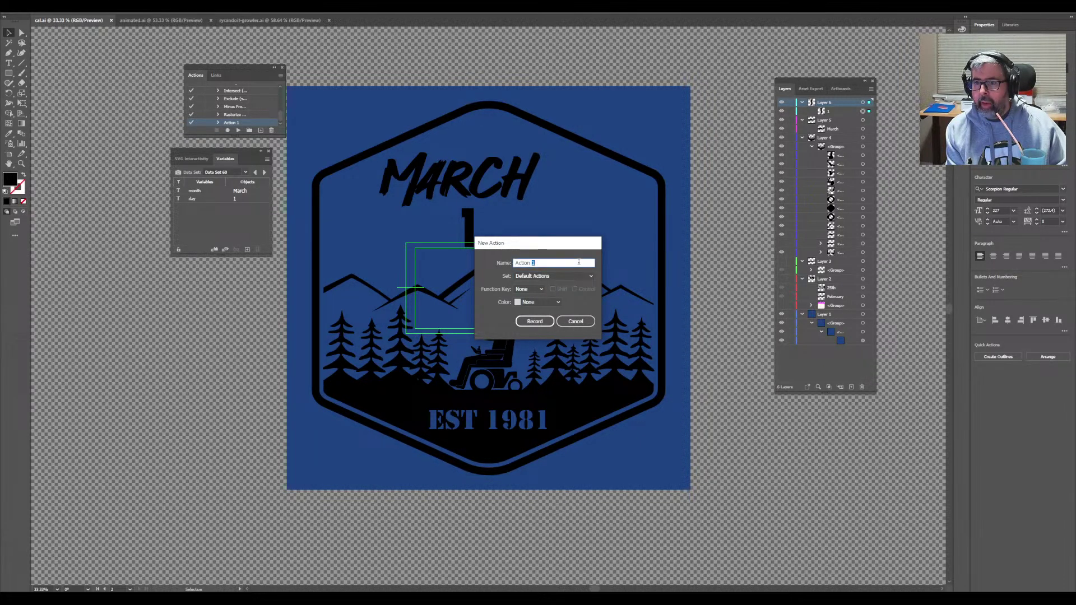
pyautogui.moveTo(537, 263); pyautogui.dragTo(516, 262)
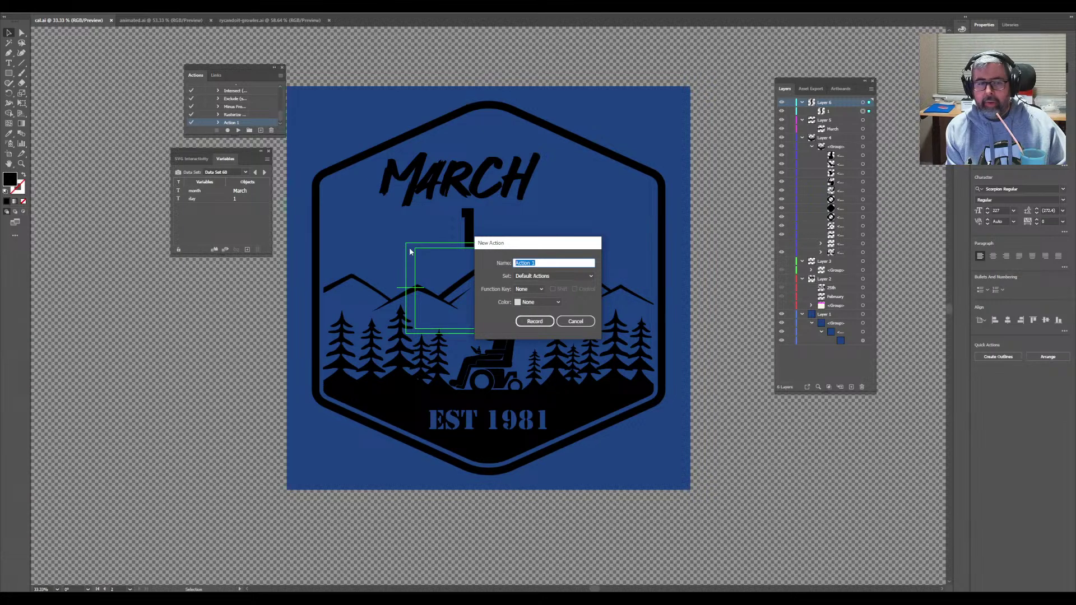
pyautogui.press('BackSpace')
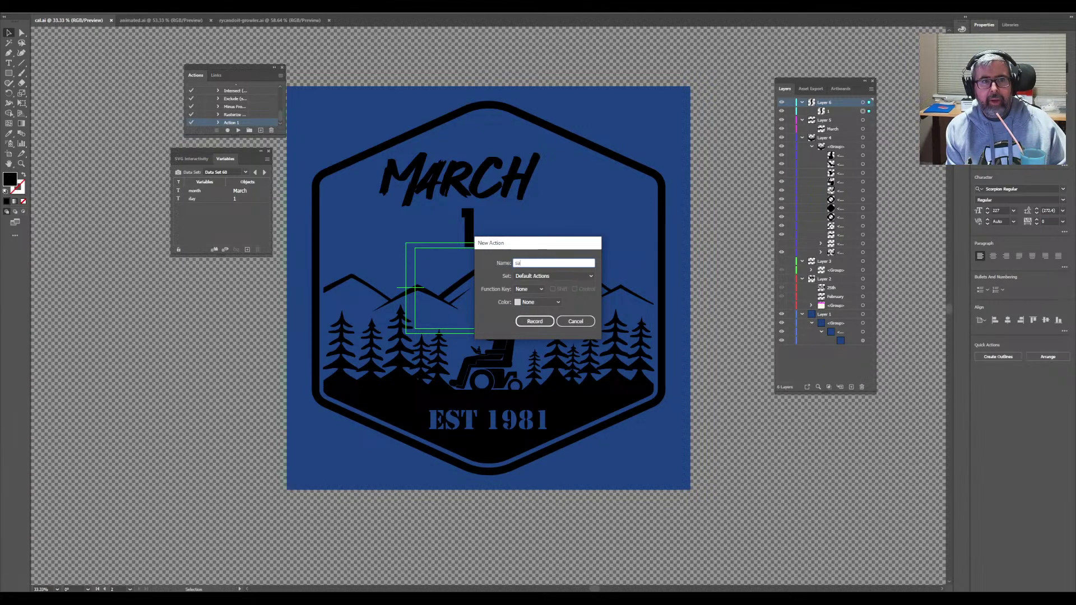
pyautogui.write('save ca')
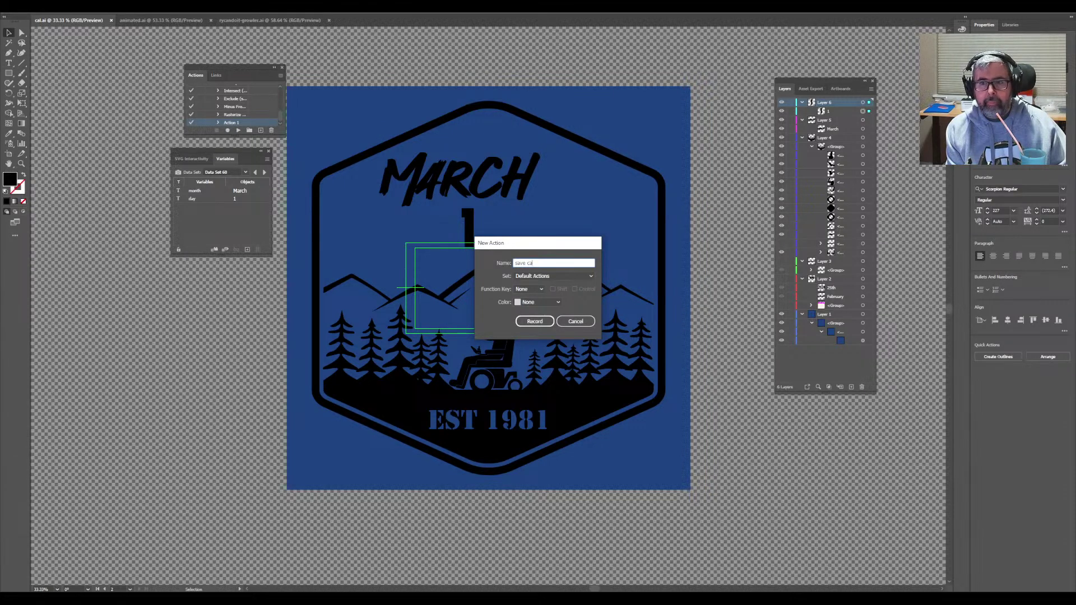
pyautogui.write('l')
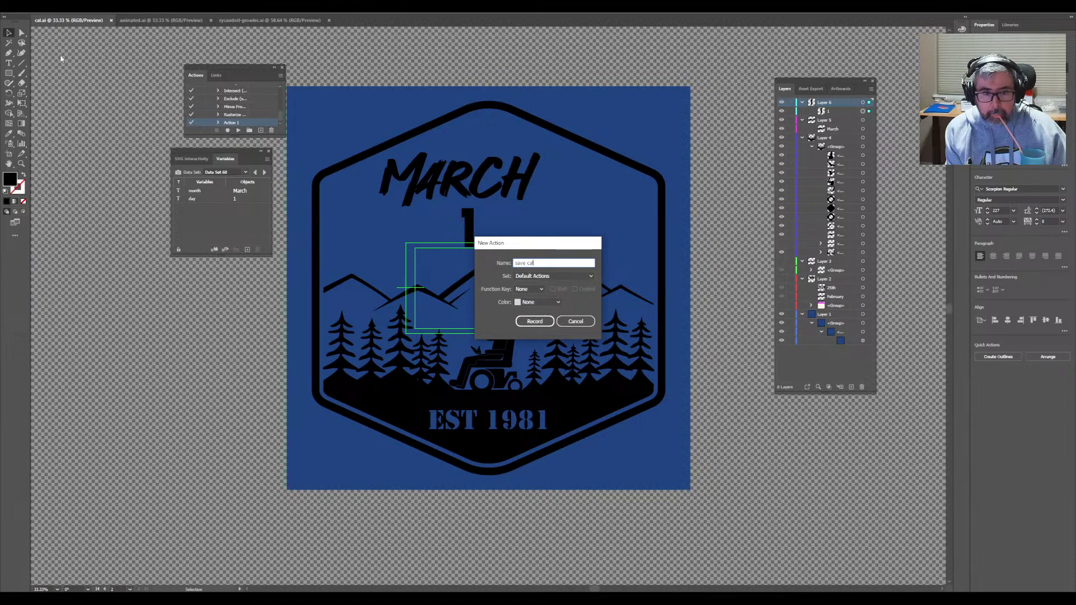
pyautogui.click(541, 322)
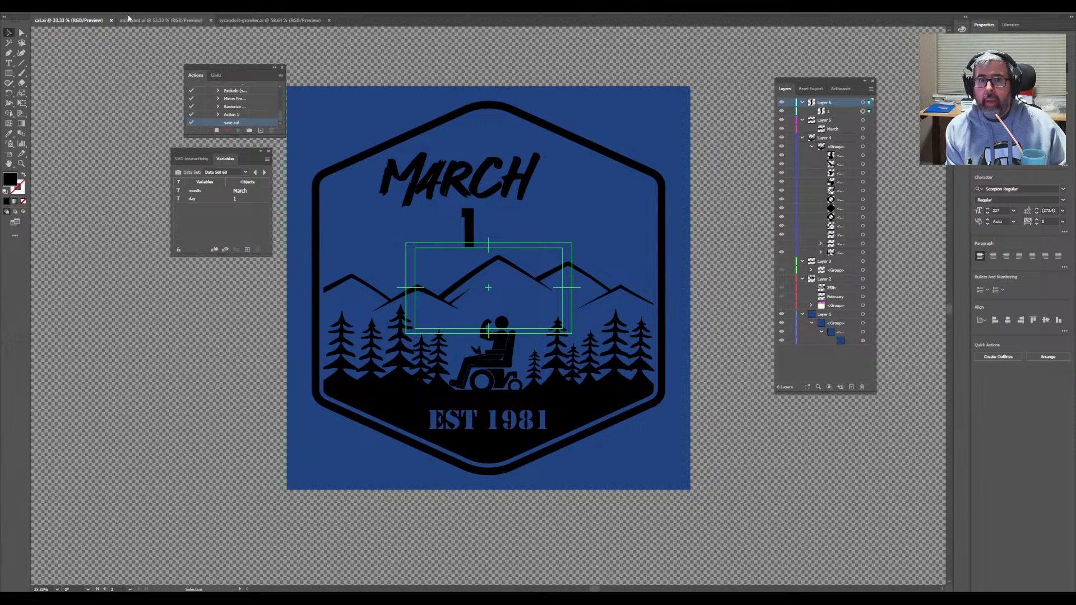
# - Start an Export for Screens and exclude both Artboard 1 and Artboard 2 from the selection
pyautogui.click(45, 5)
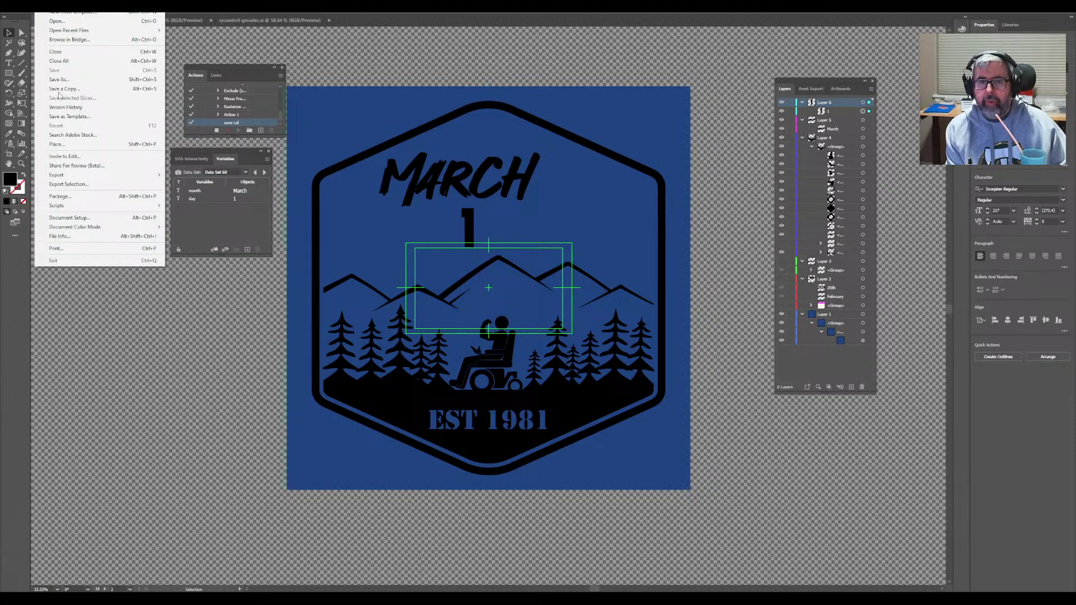
pyautogui.moveTo(95, 178)
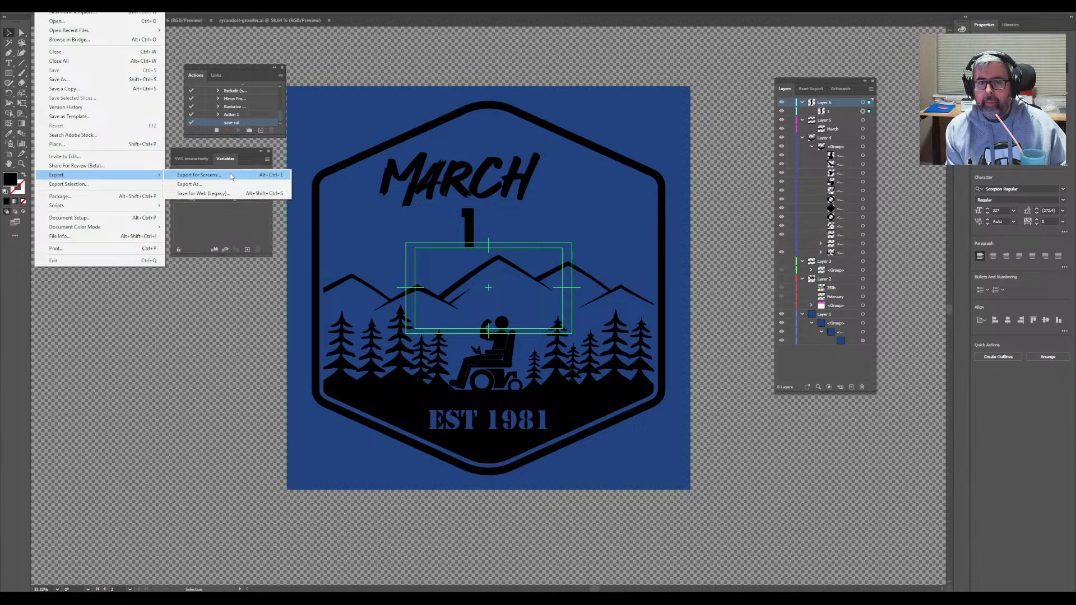
pyautogui.click(230, 176)
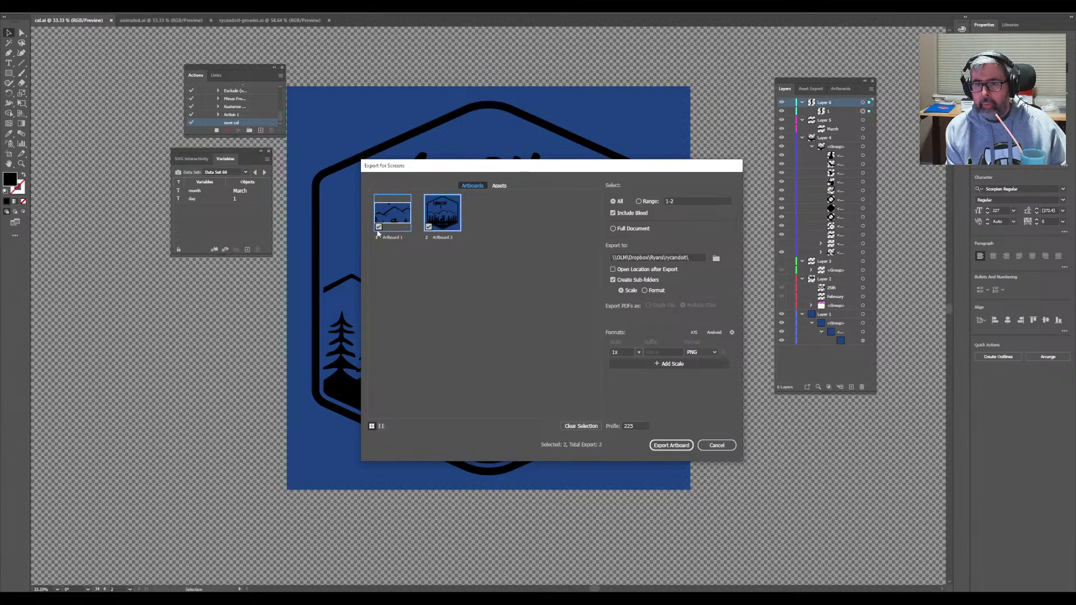
pyautogui.click(378, 231)
pyautogui.click(444, 219)
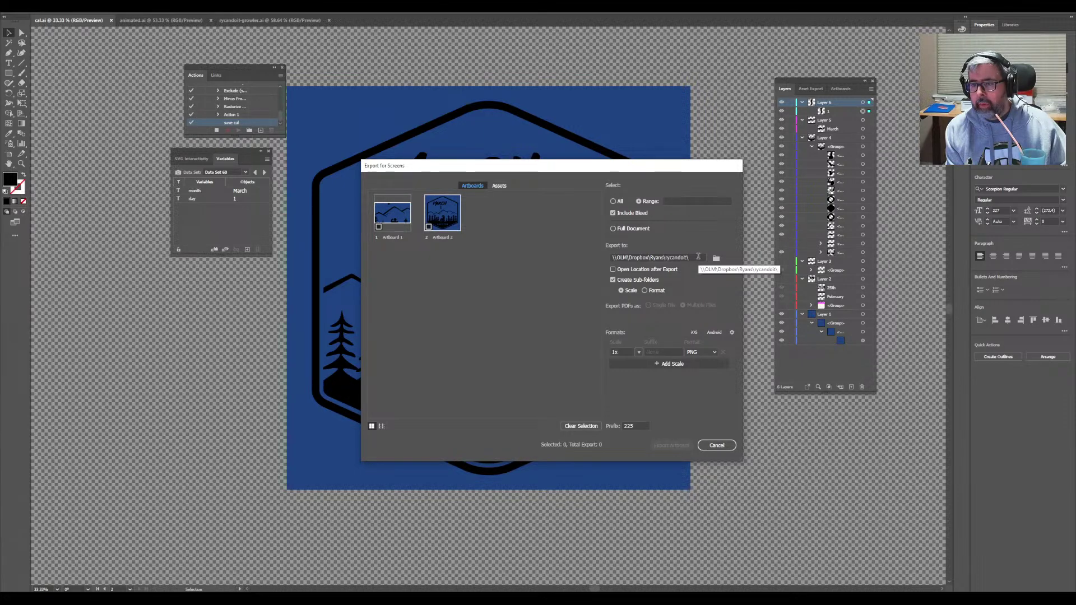
# - Extend the export path with a cal\ subfolder, include only Artboard 2, and try to export it as PNG
pyautogui.click(697, 256)
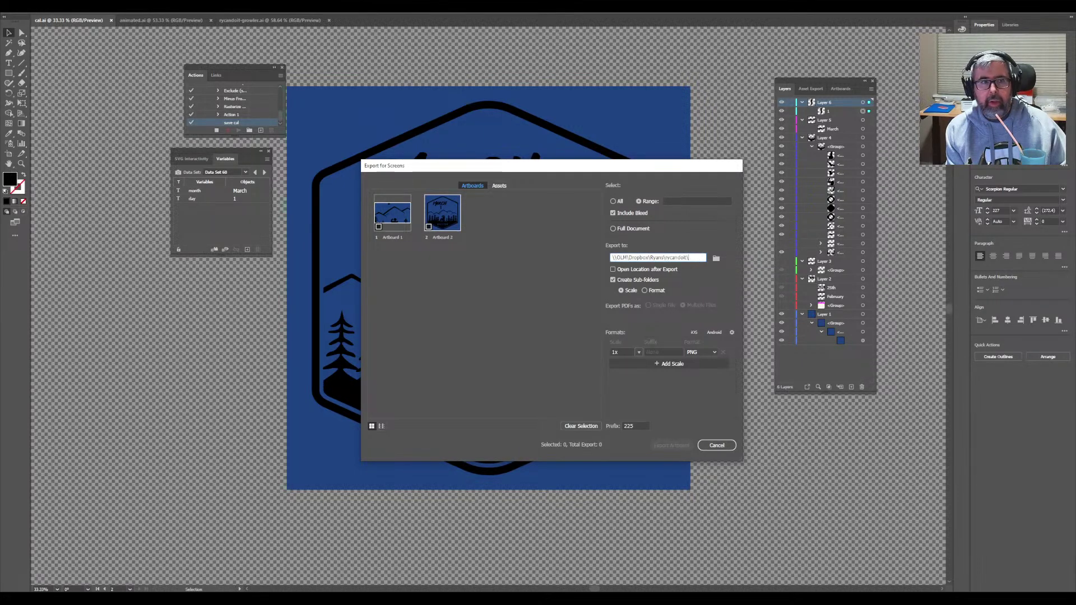
pyautogui.write('cal')
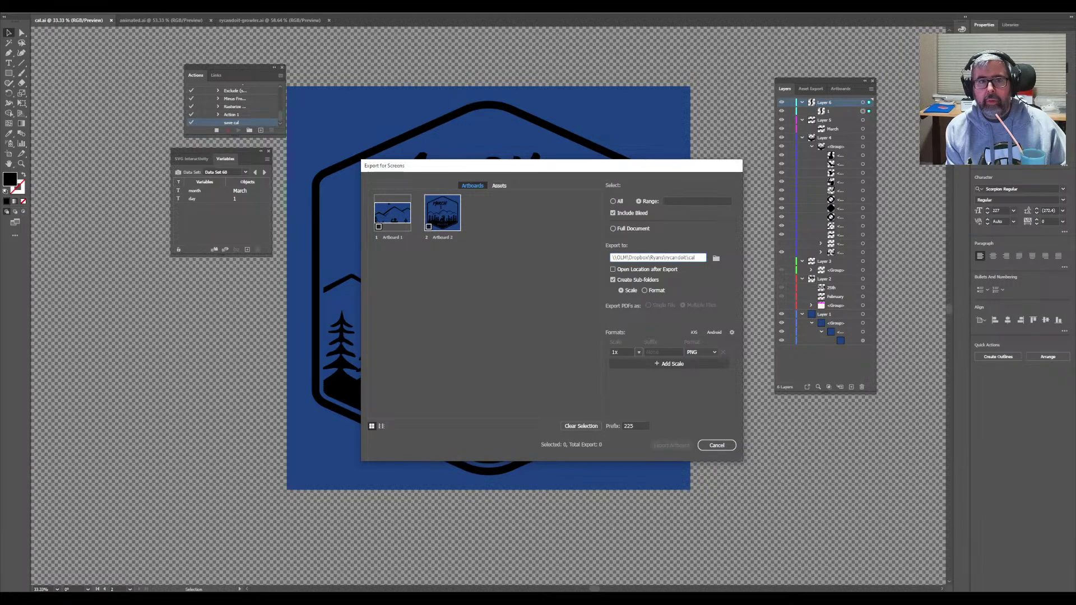
pyautogui.write('\\')
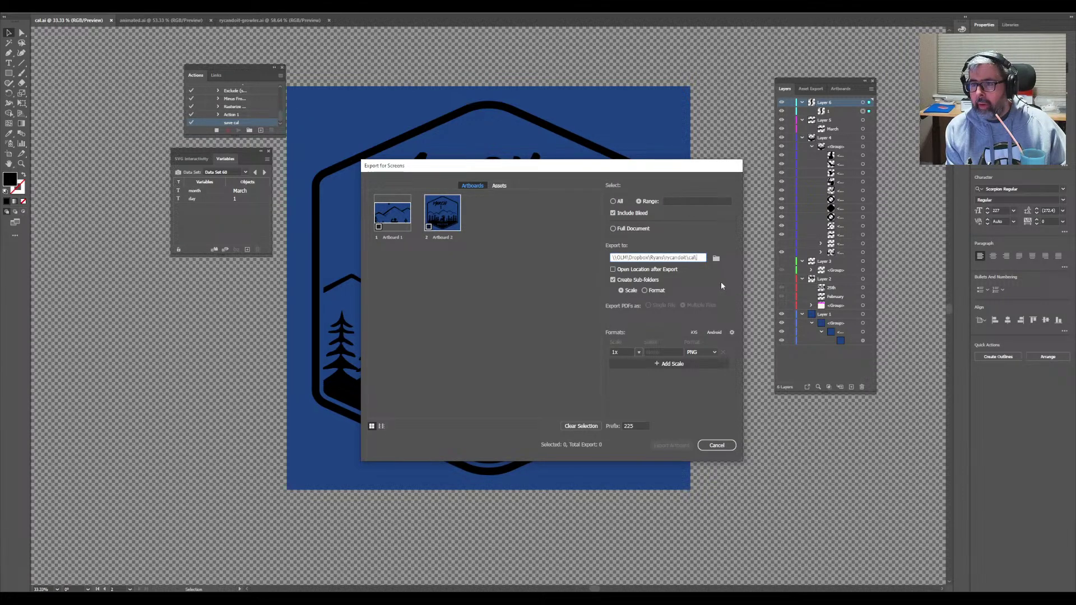
pyautogui.click(682, 440)
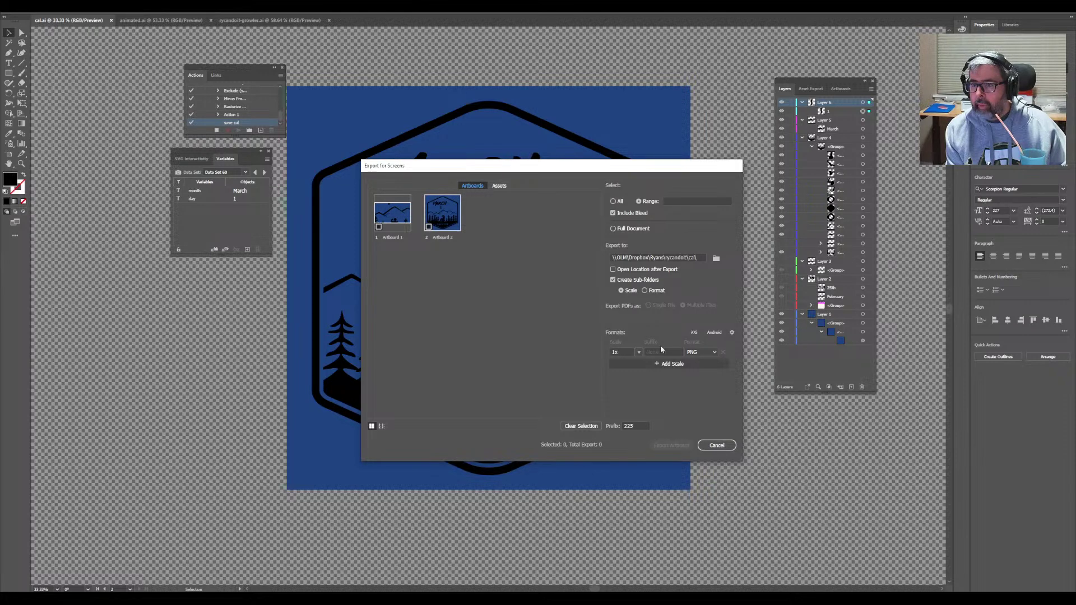
pyautogui.click(638, 426)
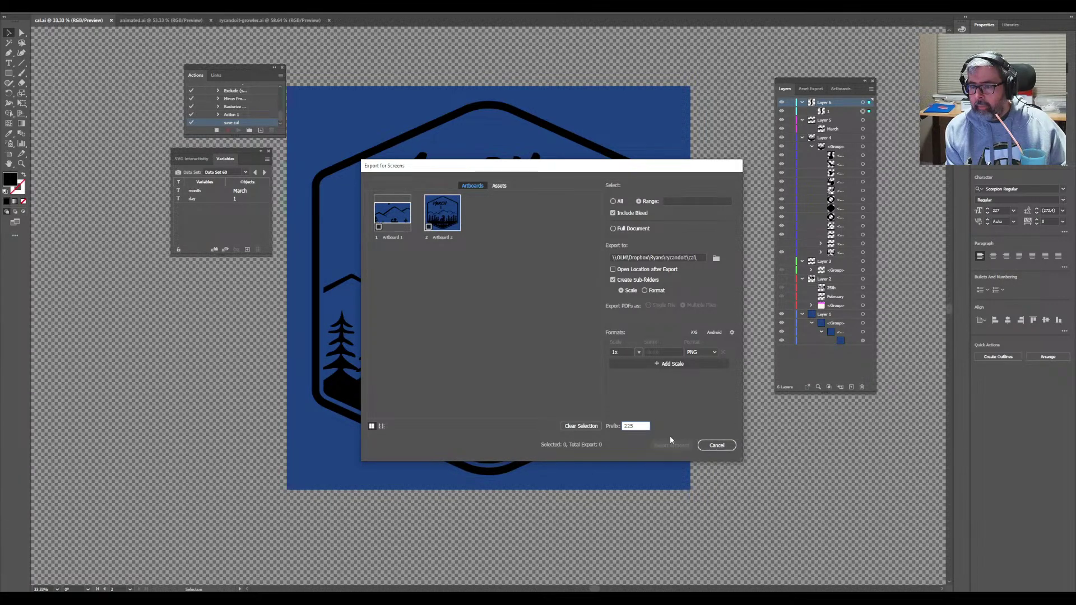
pyautogui.click(455, 215)
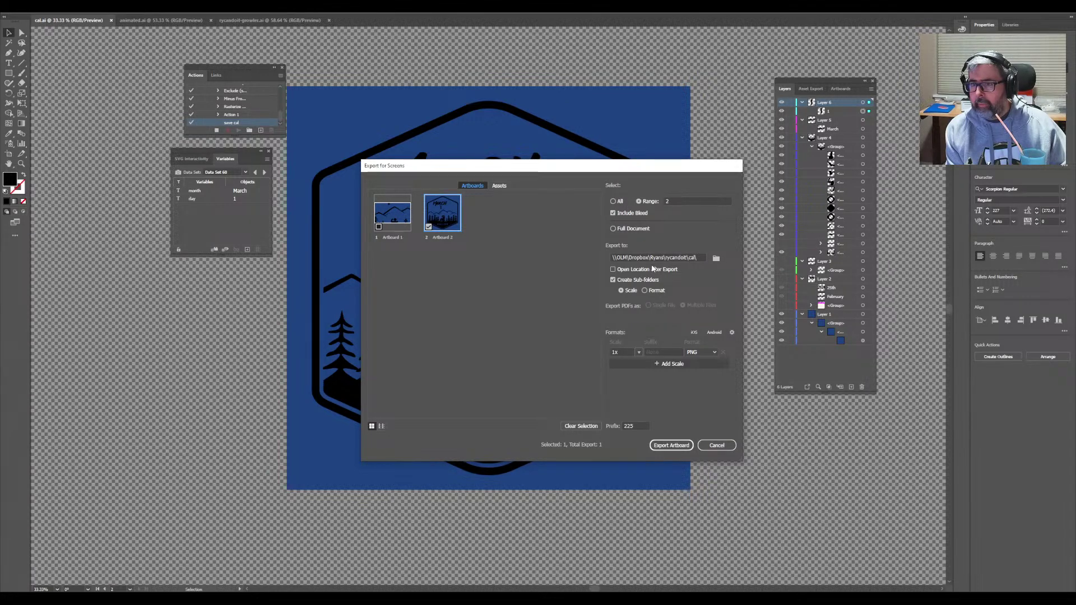
pyautogui.click(667, 447)
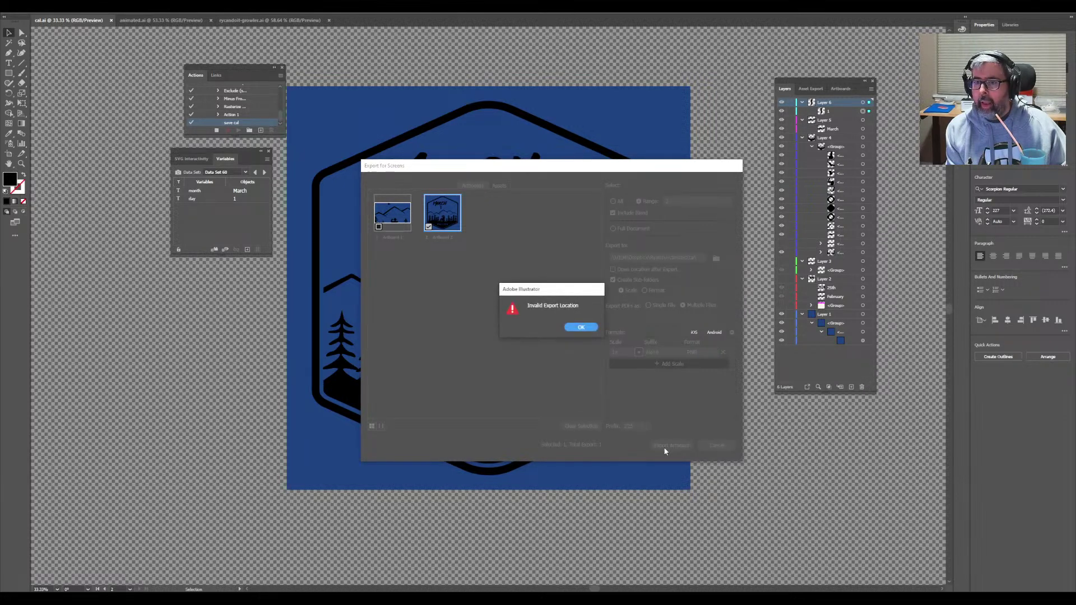
pyautogui.click(581, 327)
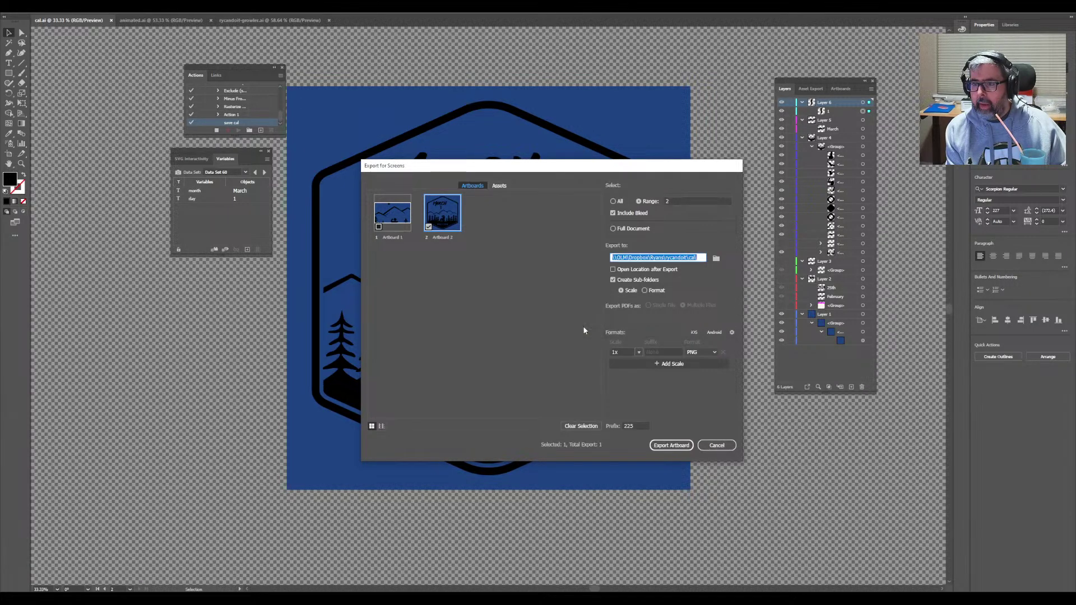
# - Remove the trailing backslash from the cal export path and try to export Artboard 2 again
pyautogui.click(697, 257)
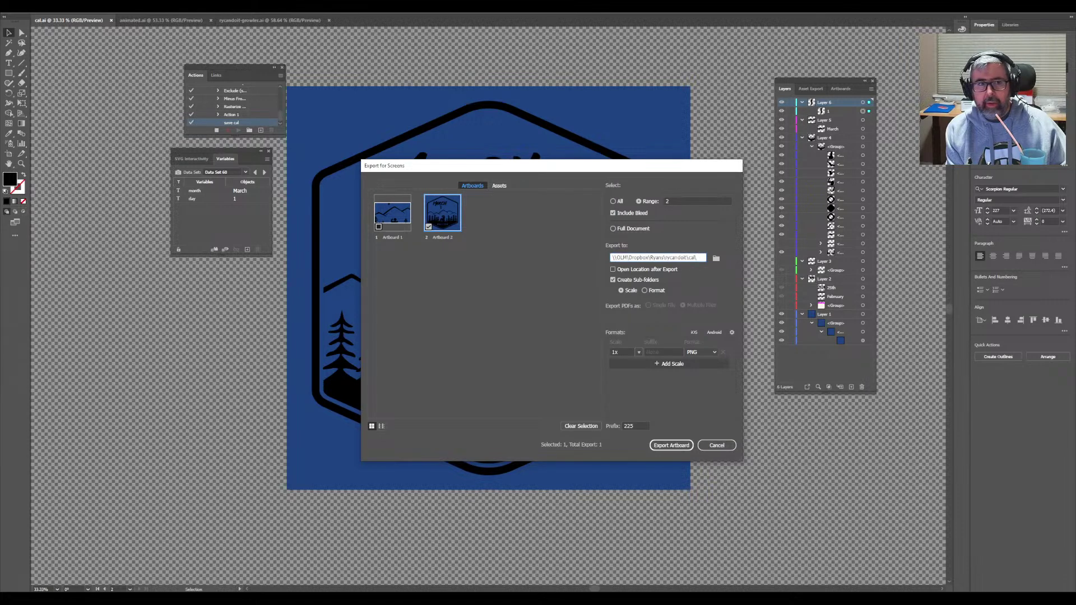
pyautogui.press('BackSpace')
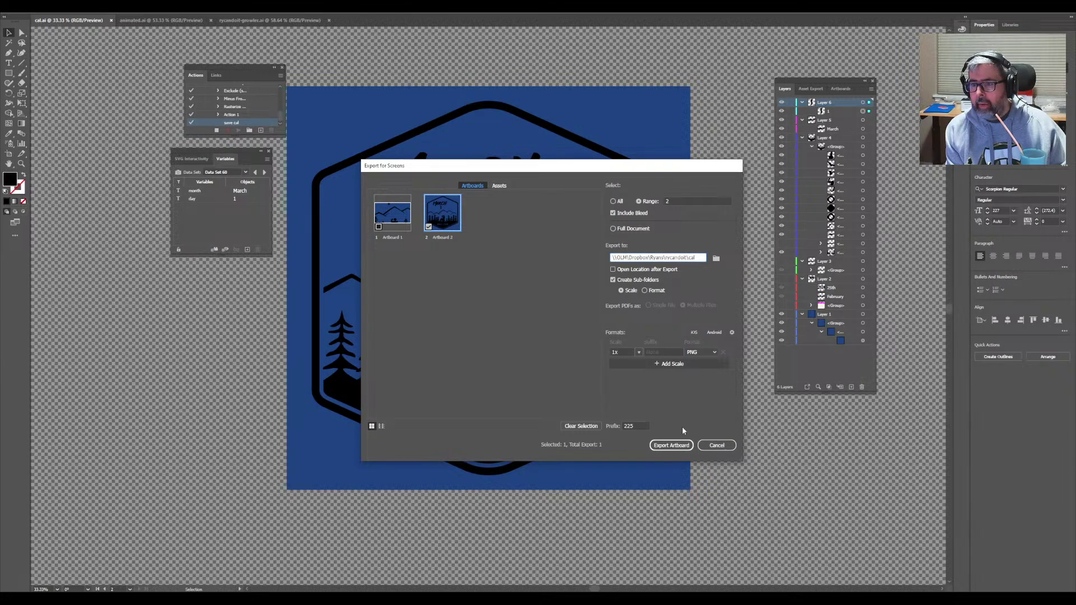
pyautogui.click(679, 443)
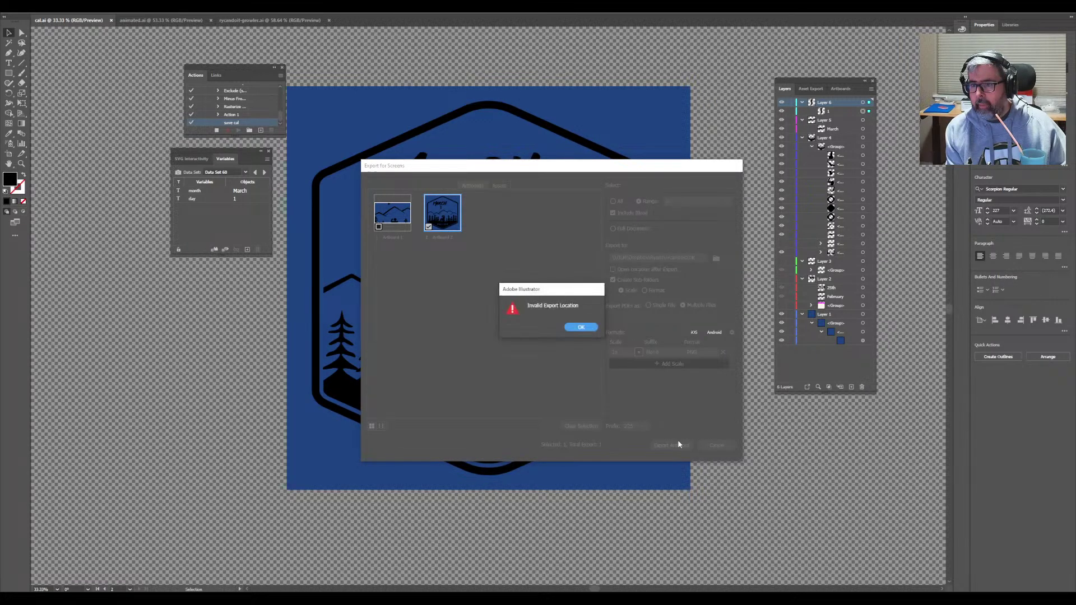
pyautogui.click(582, 330)
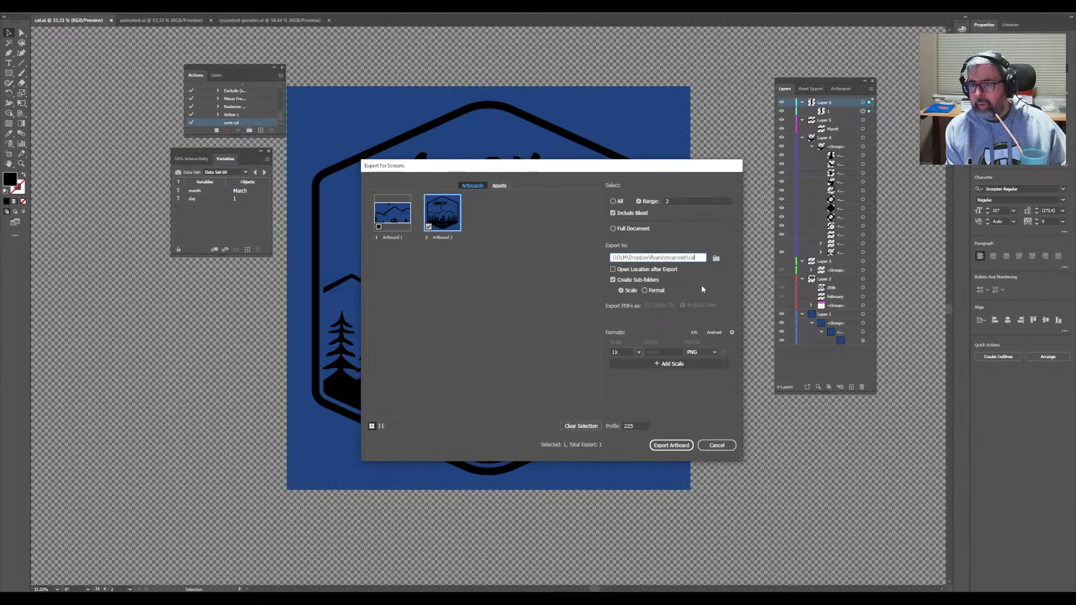
# - Browse for the export location and create a new folder named cal inside the rycandoit folder
pyautogui.click(715, 258)
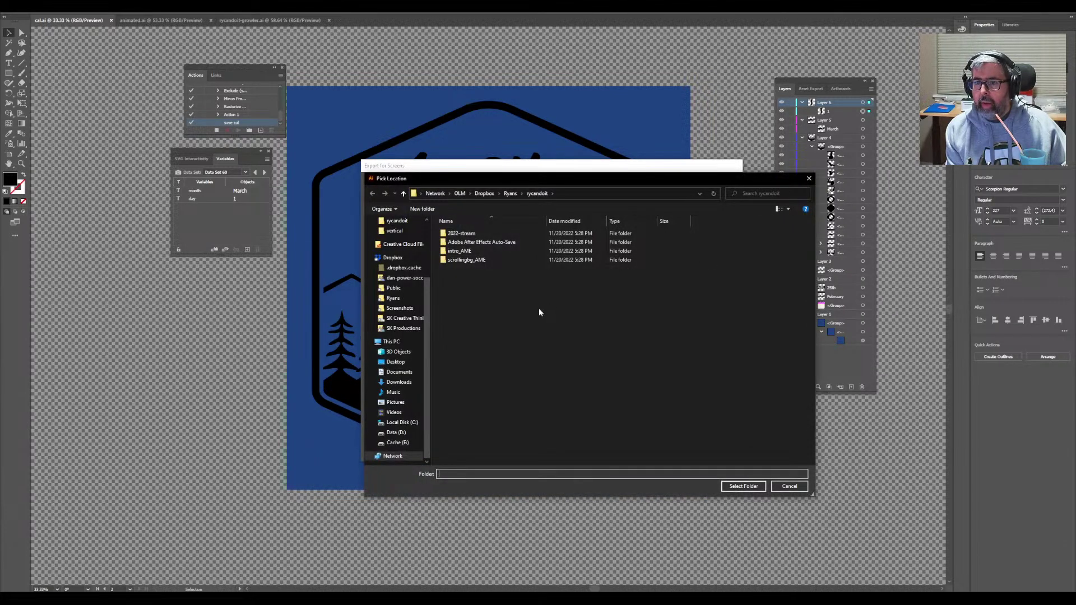
pyautogui.rightClick(491, 288)
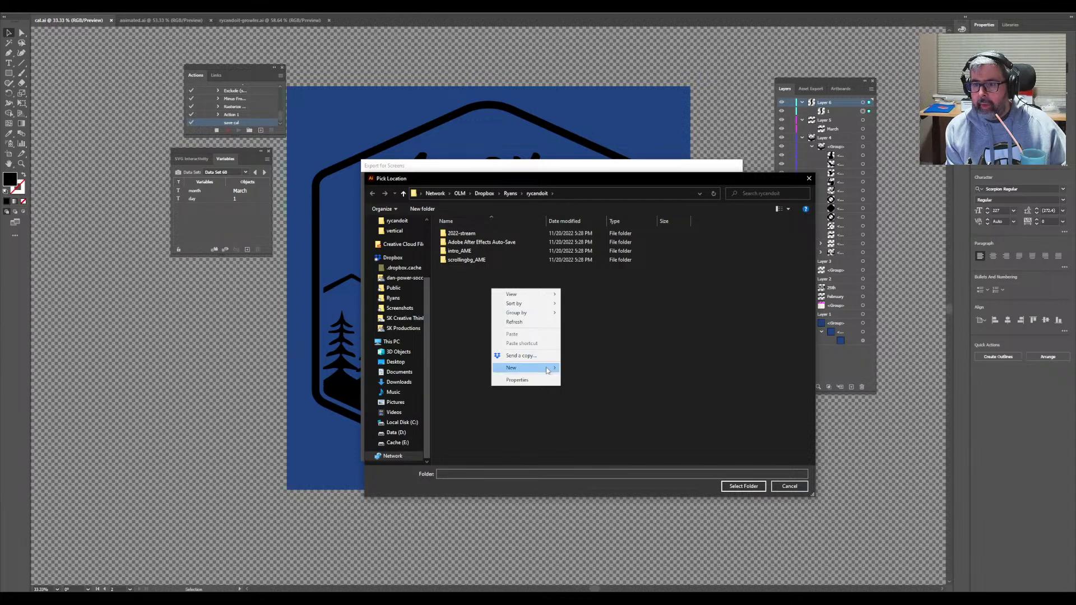
pyautogui.moveTo(538, 368)
pyautogui.click(577, 368)
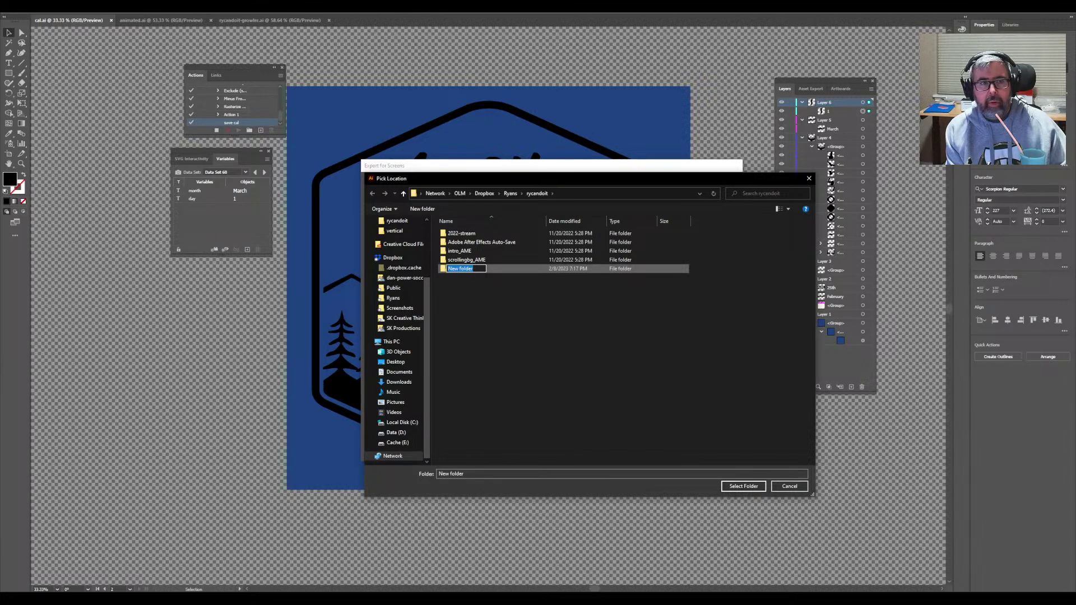
pyautogui.write('c')
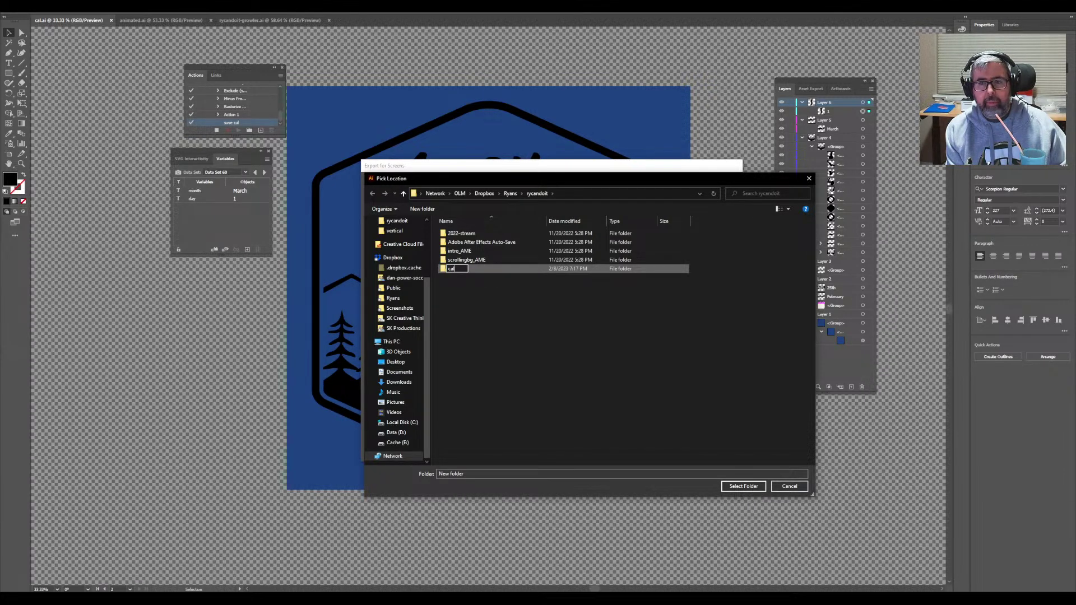
pyautogui.write('al')
pyautogui.press('Return')
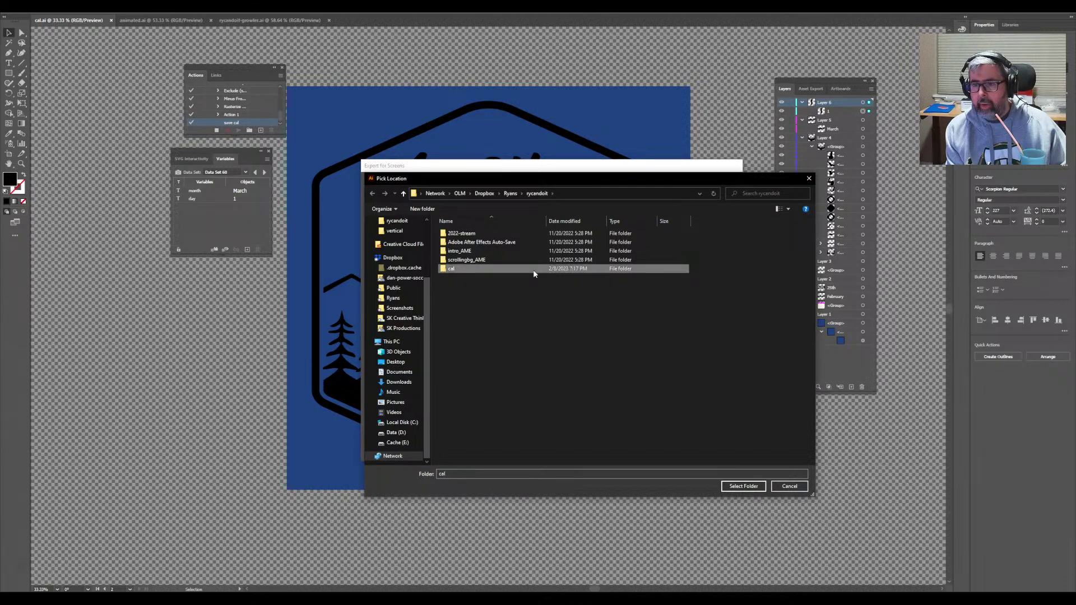
# - Choose the cal folder as the destination, export Artboard 2 as PNG, and stop recording the action
pyautogui.click(742, 485)
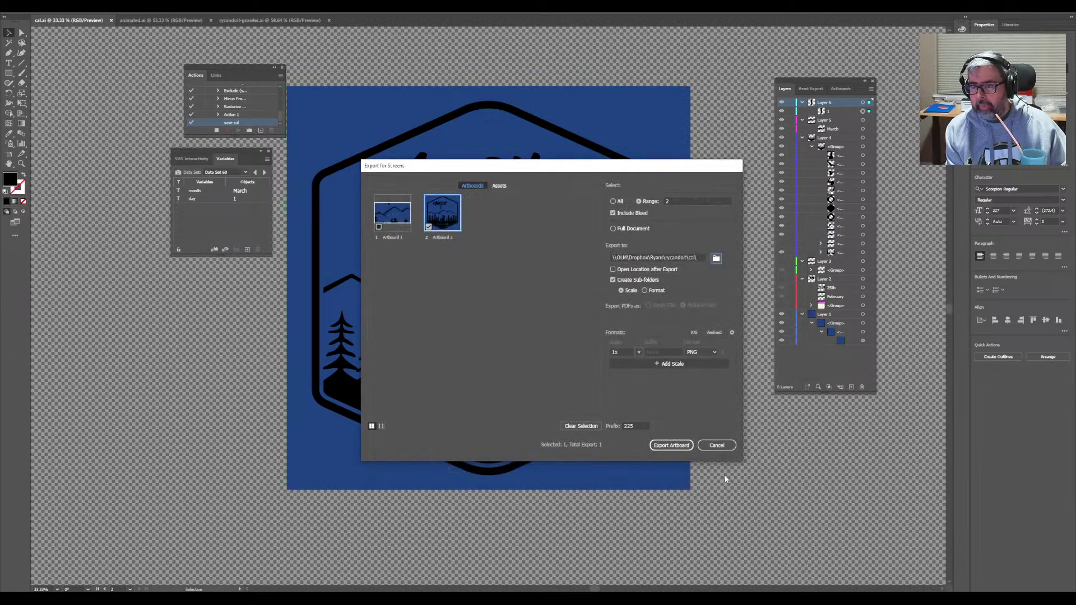
pyautogui.click(673, 447)
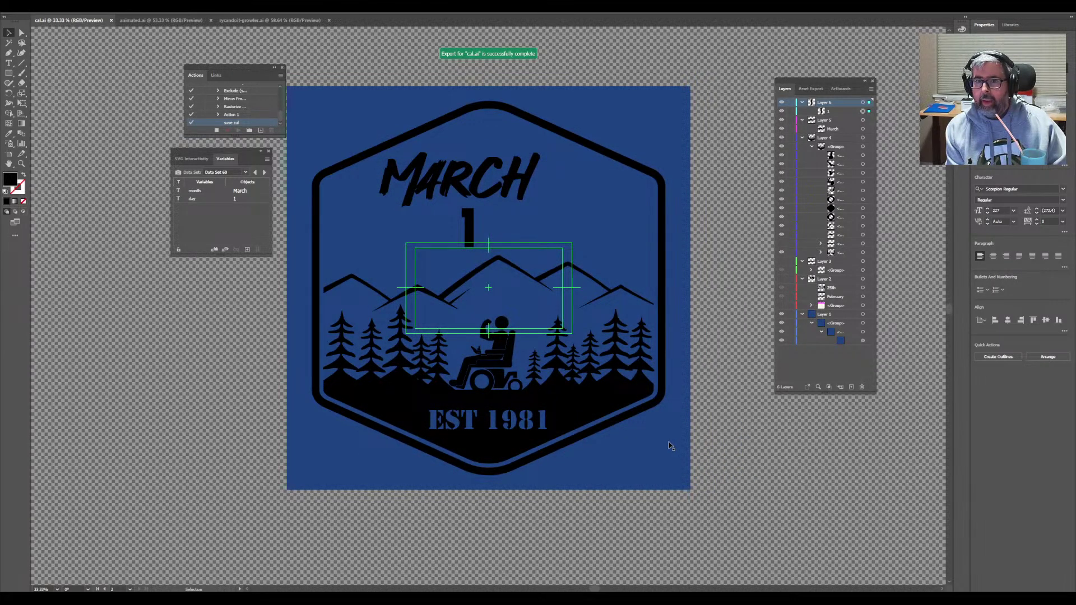
pyautogui.click(216, 130)
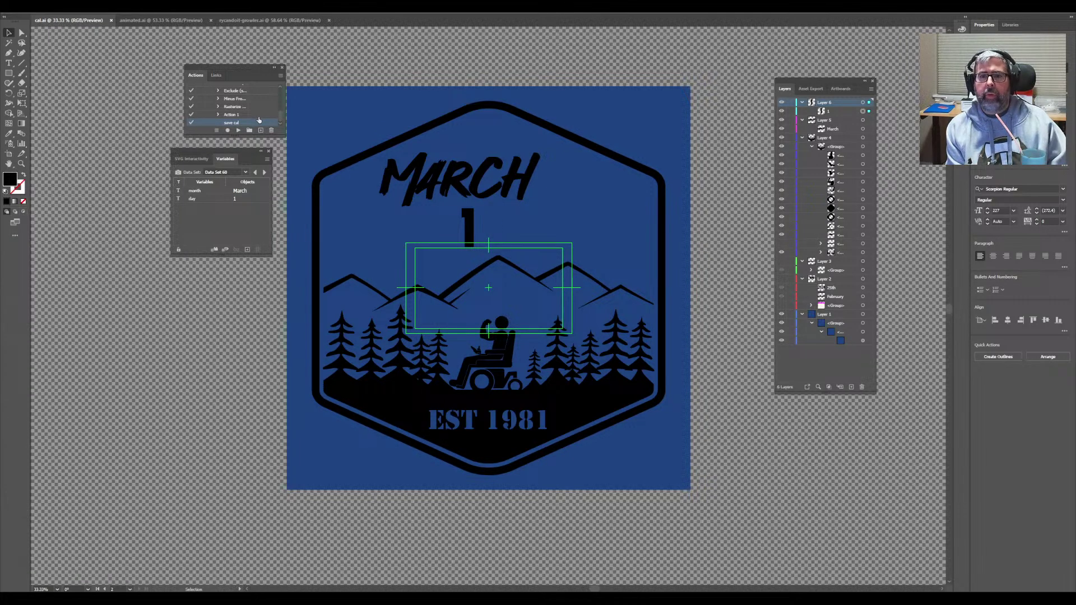
pyautogui.click(232, 116)
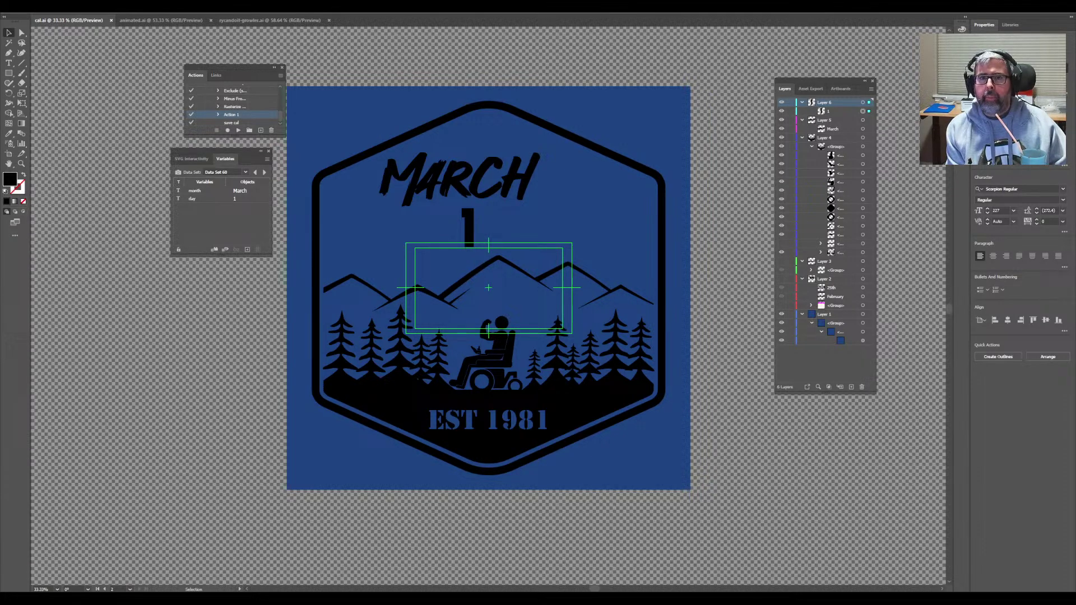
pyautogui.click(168, 6)
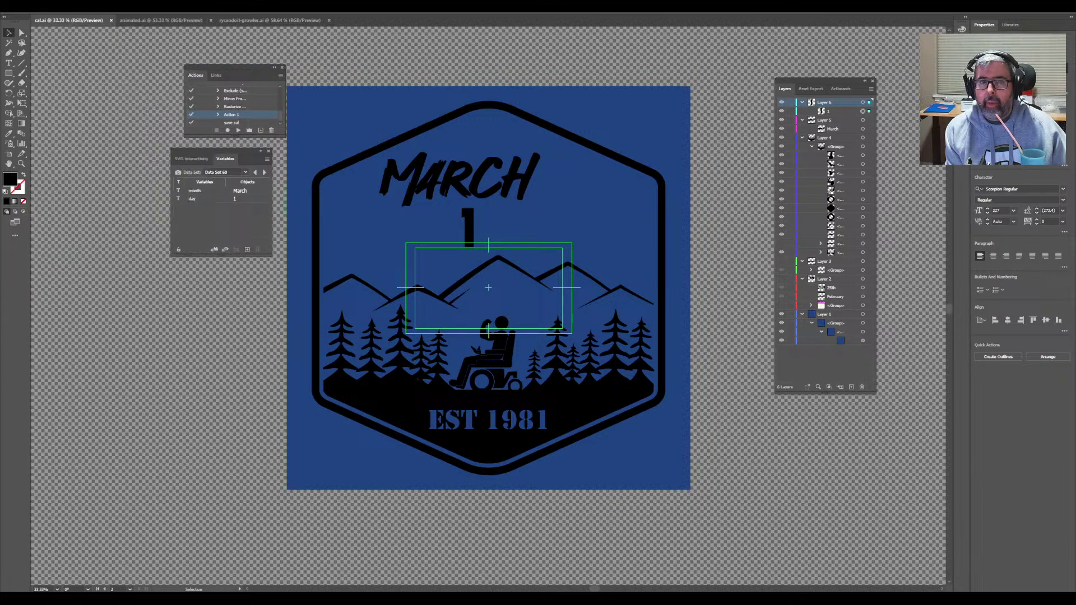
pyautogui.moveTo(40, 4)
pyautogui.moveTo(102, 206)
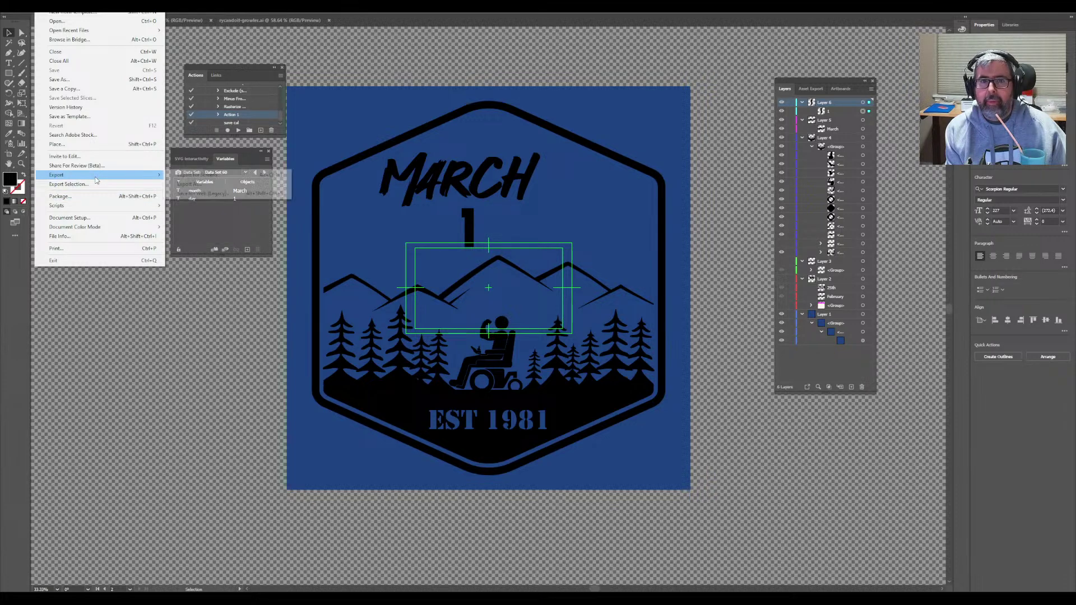
pyautogui.moveTo(109, 5)
pyautogui.moveTo(168, 5)
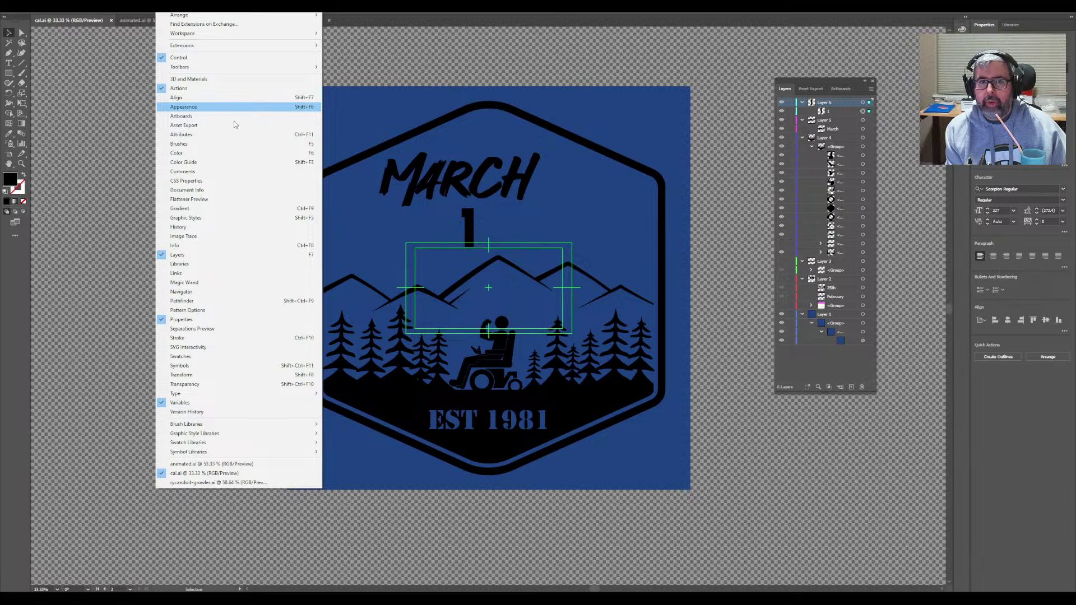
pyautogui.click(76, 212)
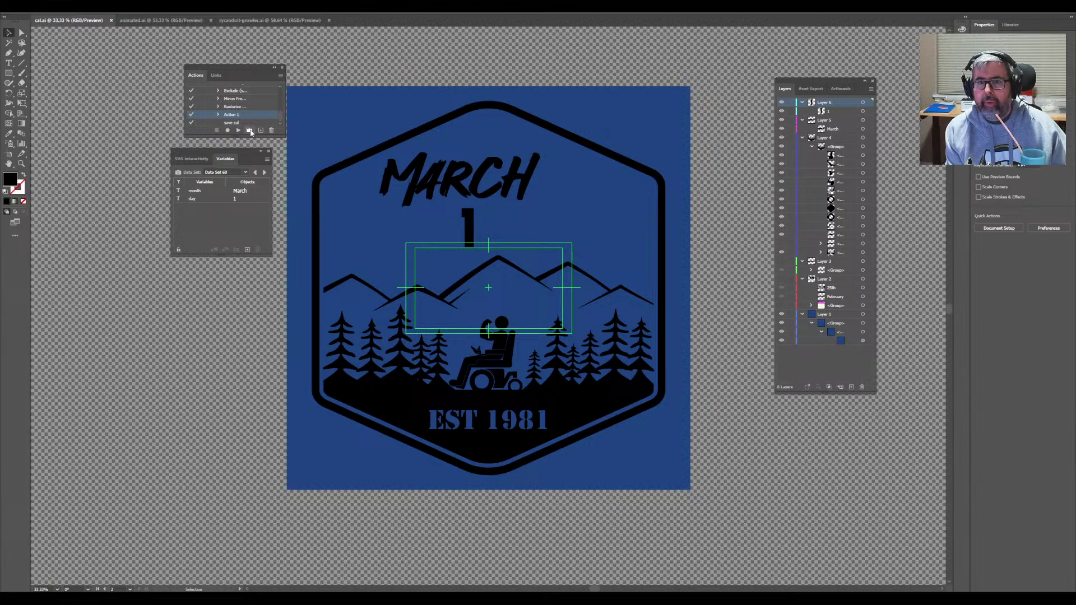
# - Record saving the badge document as cal.pdf into Action 1
pyautogui.click(280, 75)
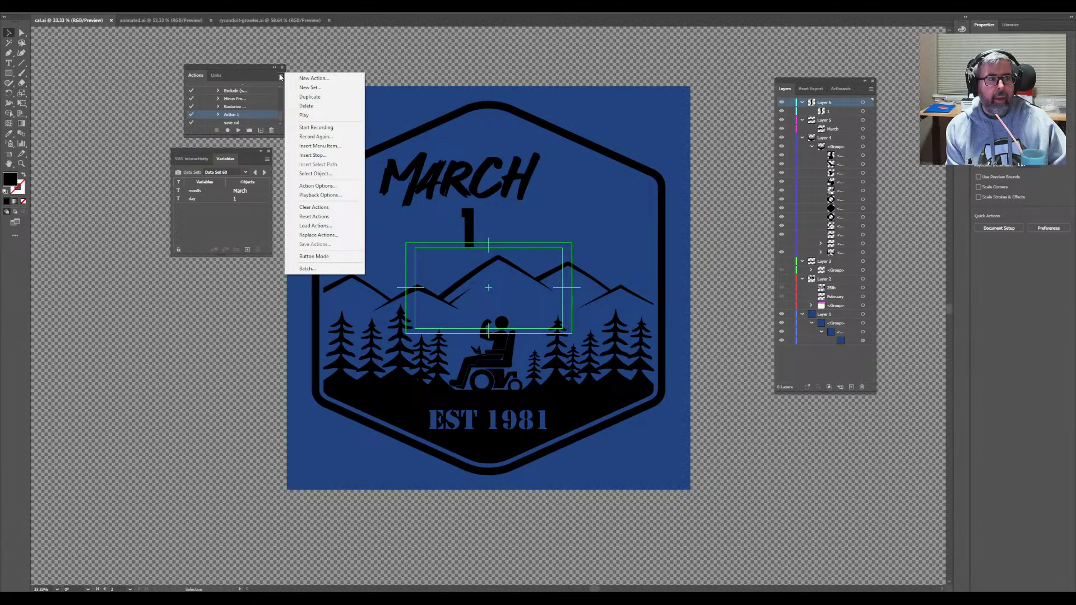
pyautogui.click(232, 119)
pyautogui.click(238, 130)
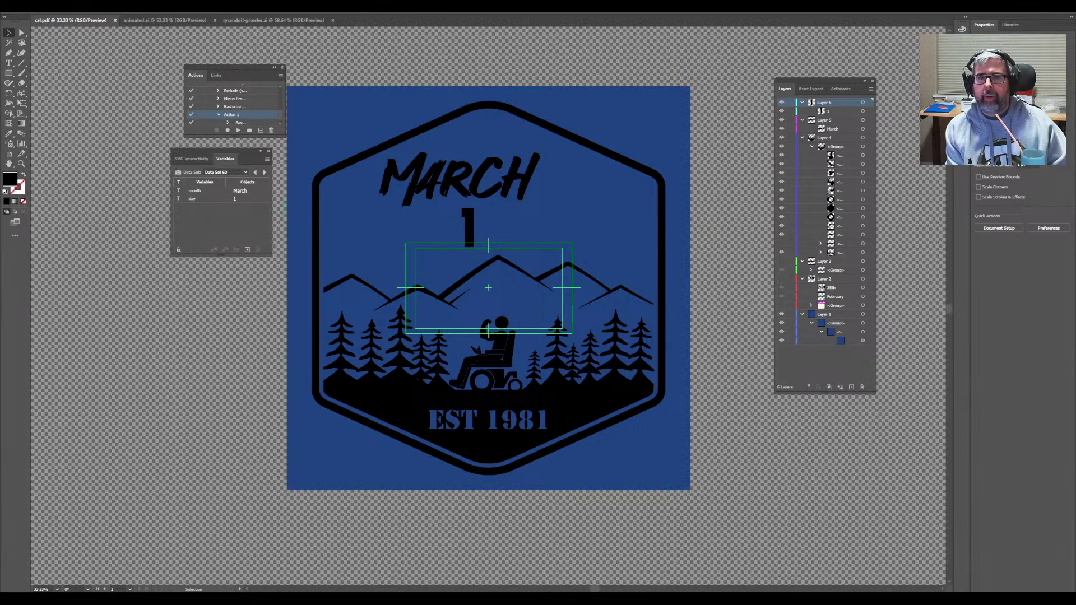
# - Check the collected assets and their export settings in Asset Export, and close that panel group
pyautogui.hotkey('alt', 'w')
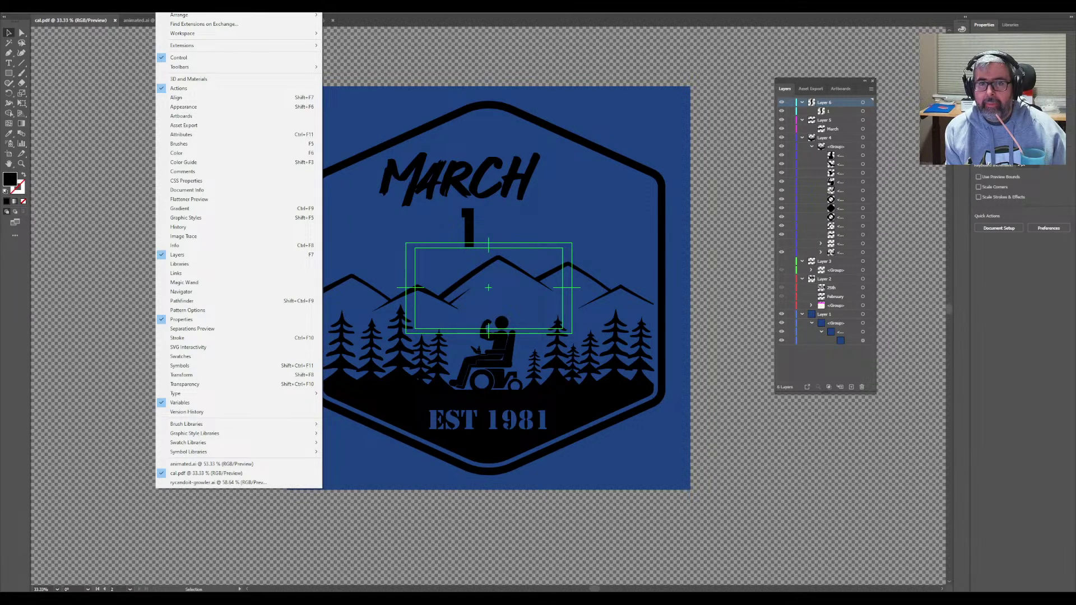
pyautogui.click(217, 126)
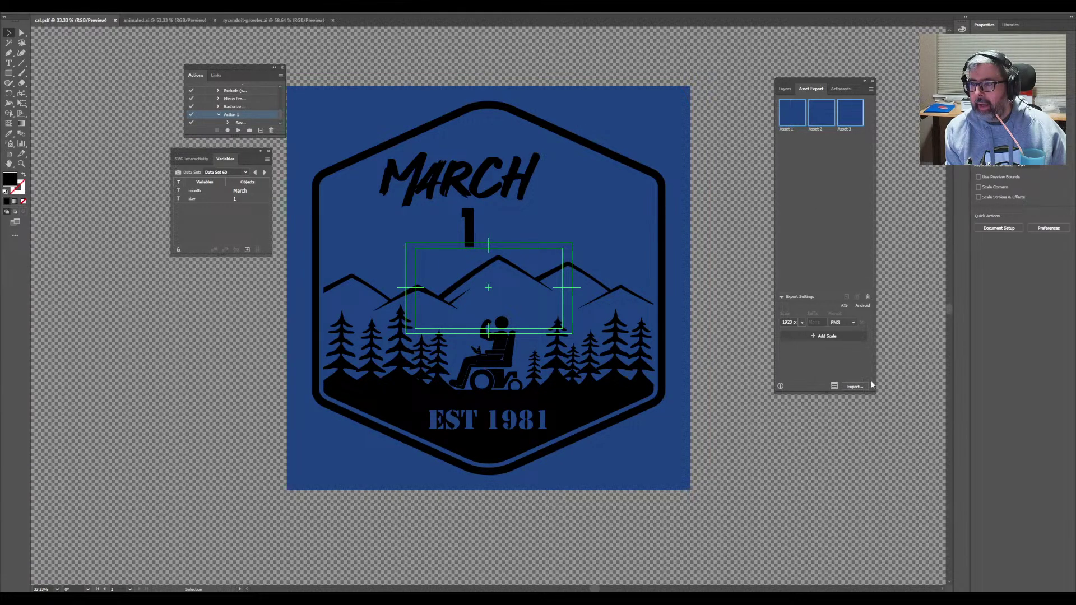
pyautogui.click(872, 82)
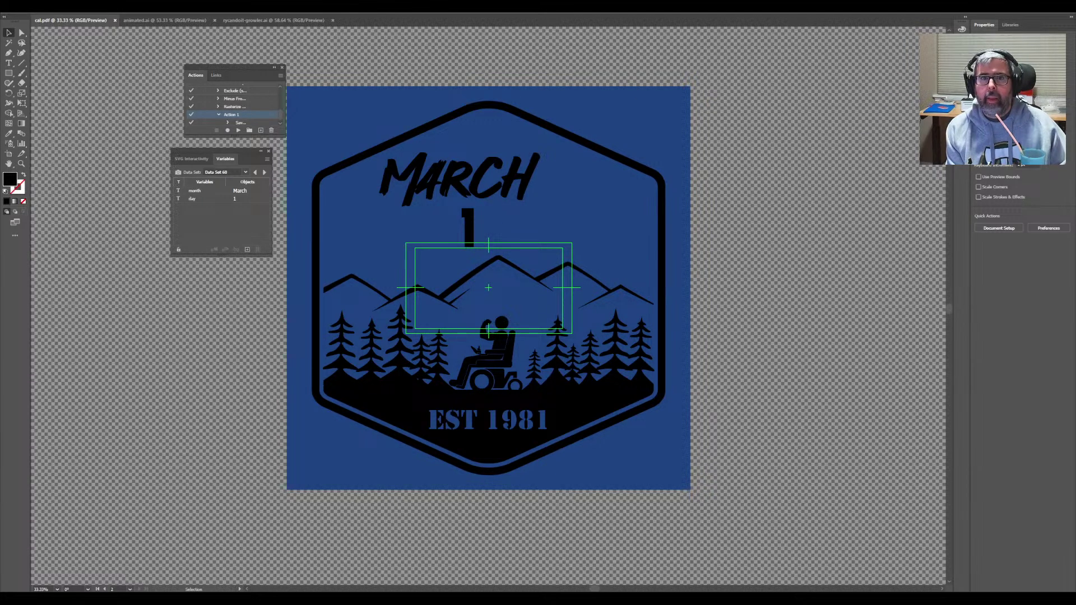
pyautogui.hotkey('alt', 'f')
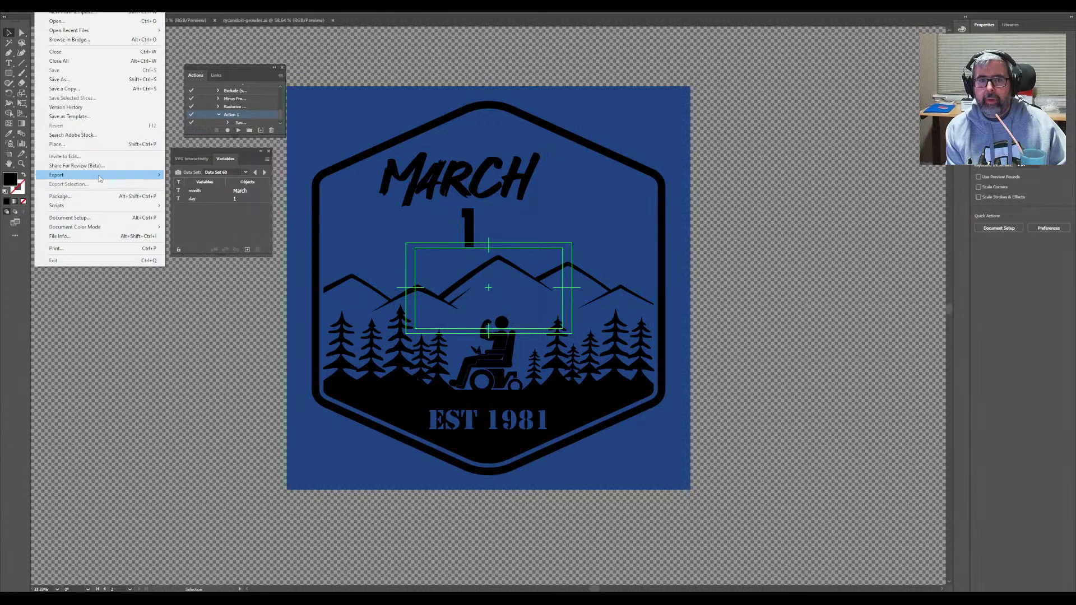
pyautogui.moveTo(99, 178)
pyautogui.click(215, 178)
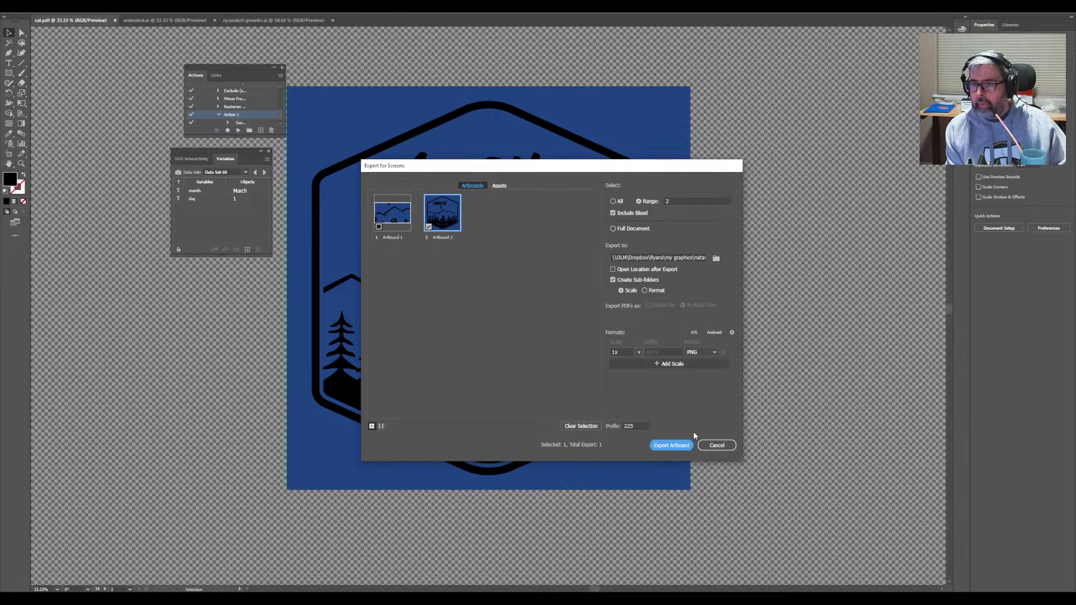
pyautogui.click(727, 446)
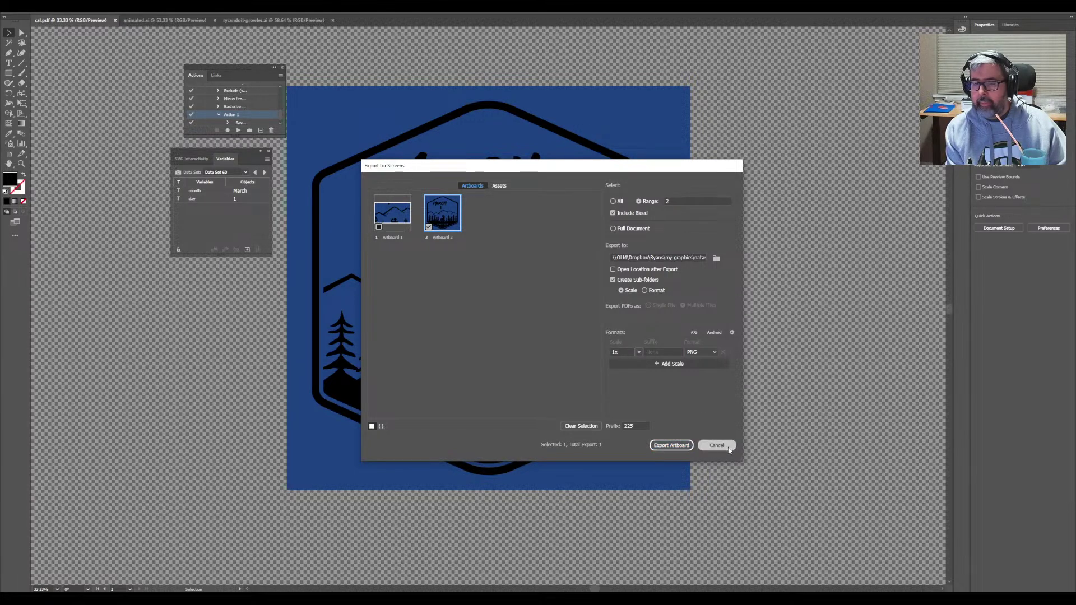